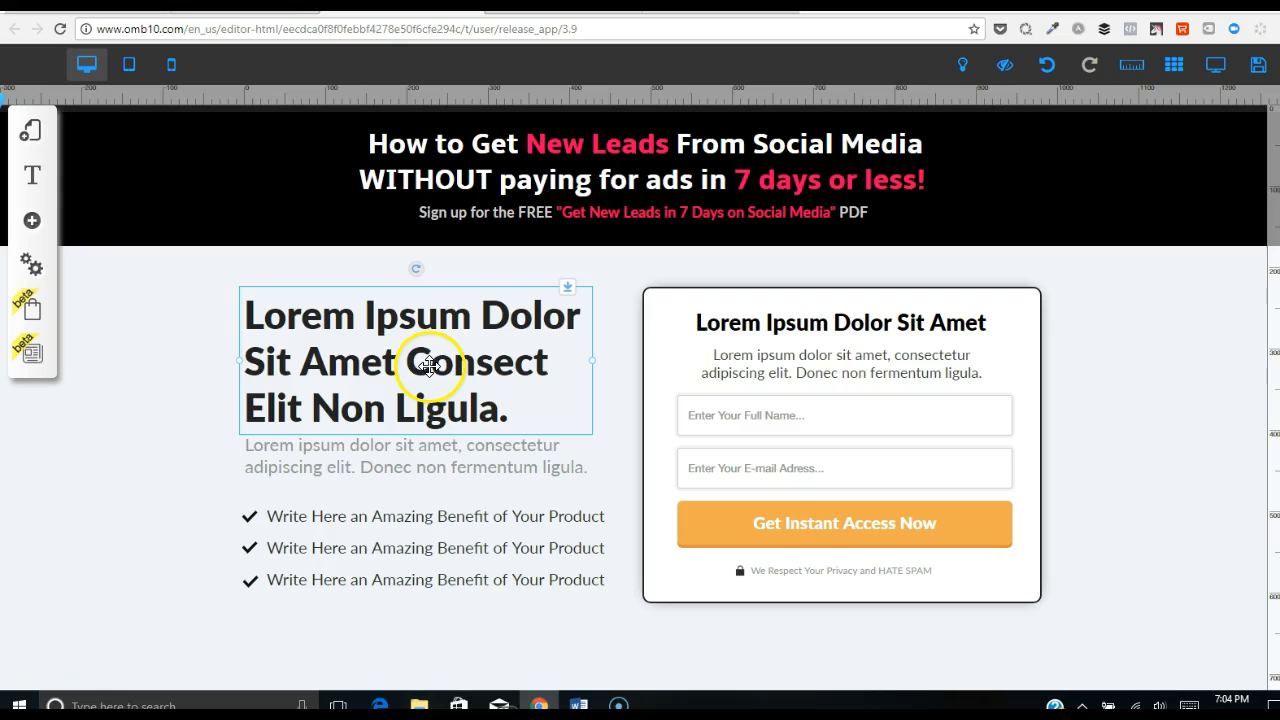
Move the large headline beside the opt-in form slightly up and to the right.
mouse_move(418, 332)
mouse_down()
mouse_move(423, 314)
mouse_move(686, 323)
mouse_move(371, 309)
mouse_move(686, 398)
mouse_move(424, 326)
mouse_up()
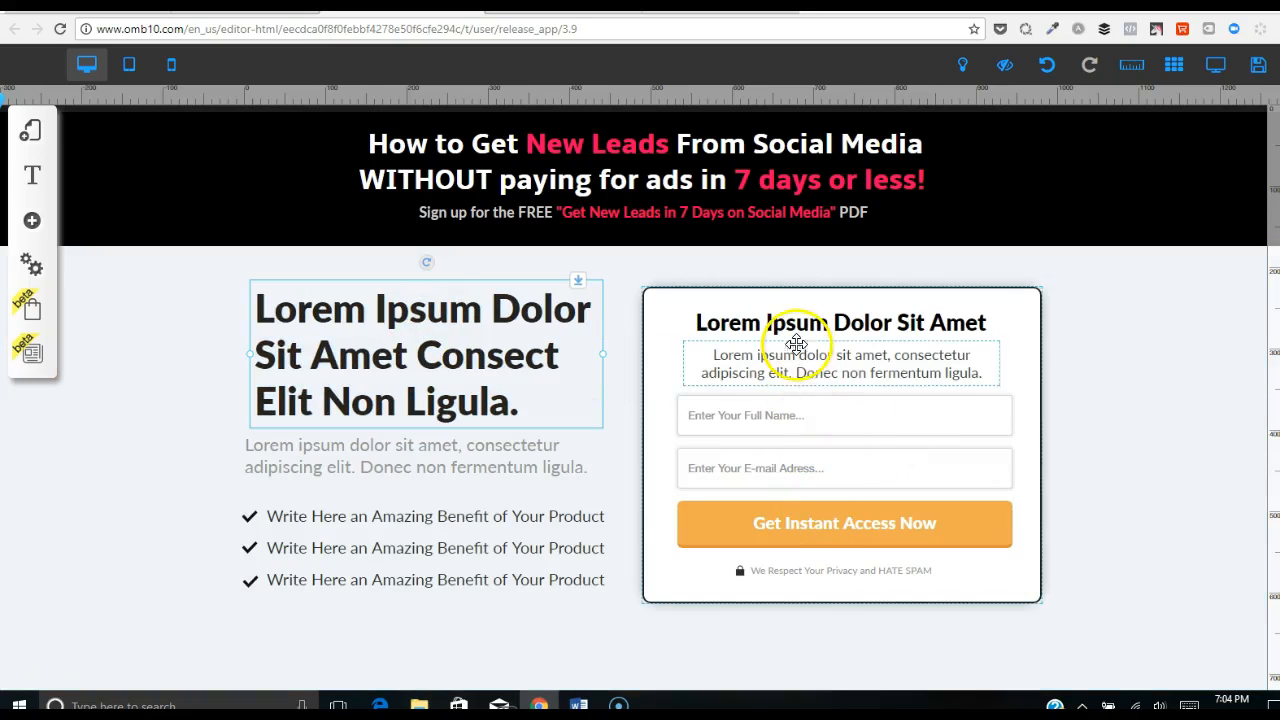
Inspect the opt-in box's heading, its subtext and the options available for its form fields.
click(762, 322)
click(775, 373)
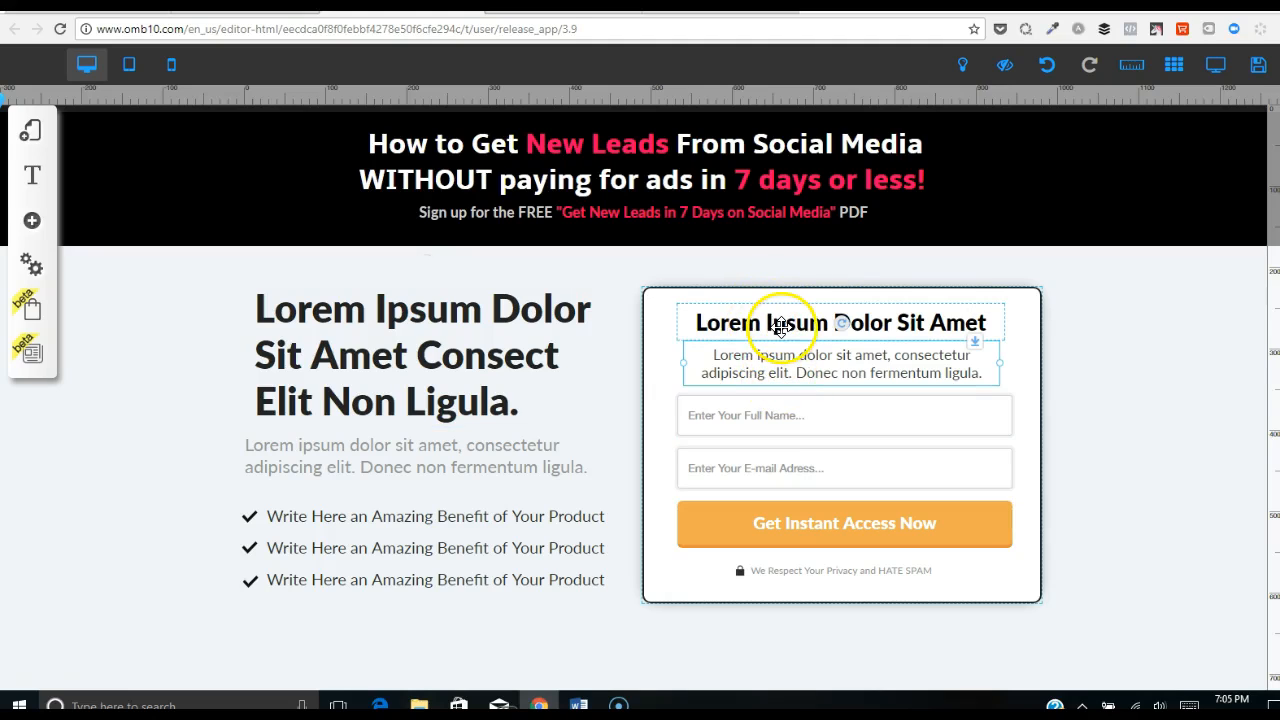
double_click(802, 421)
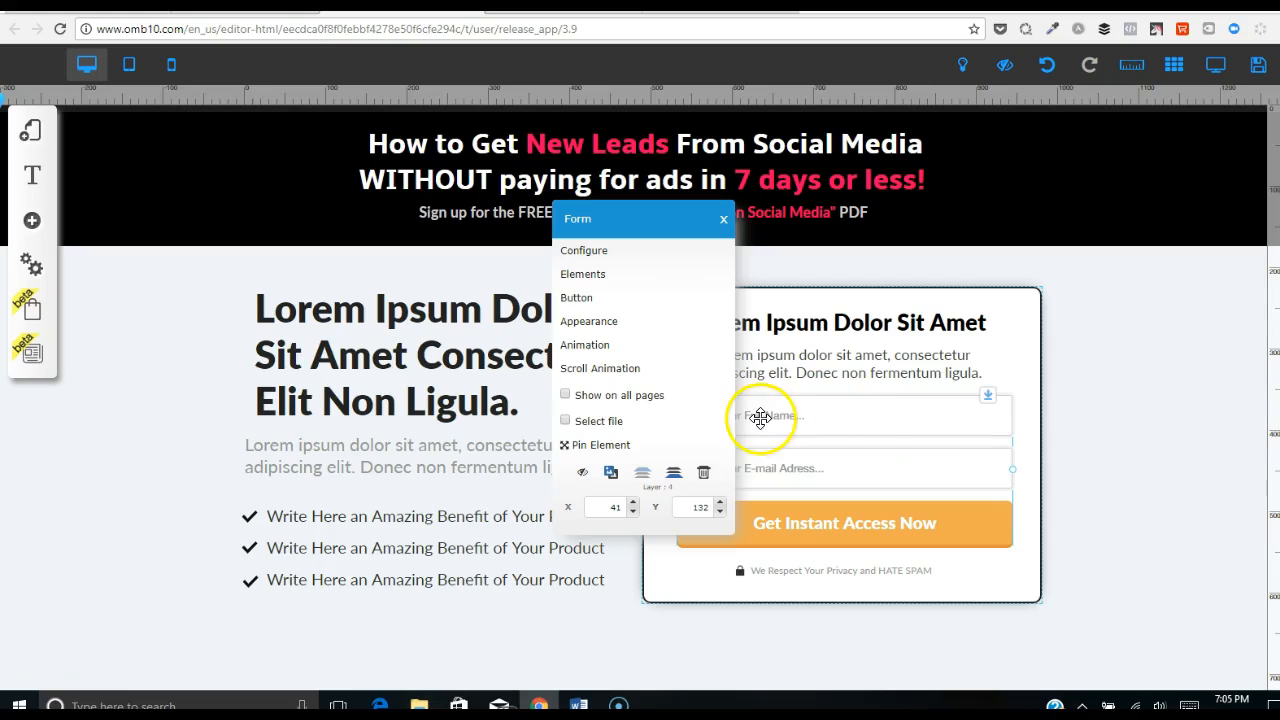
click(848, 444)
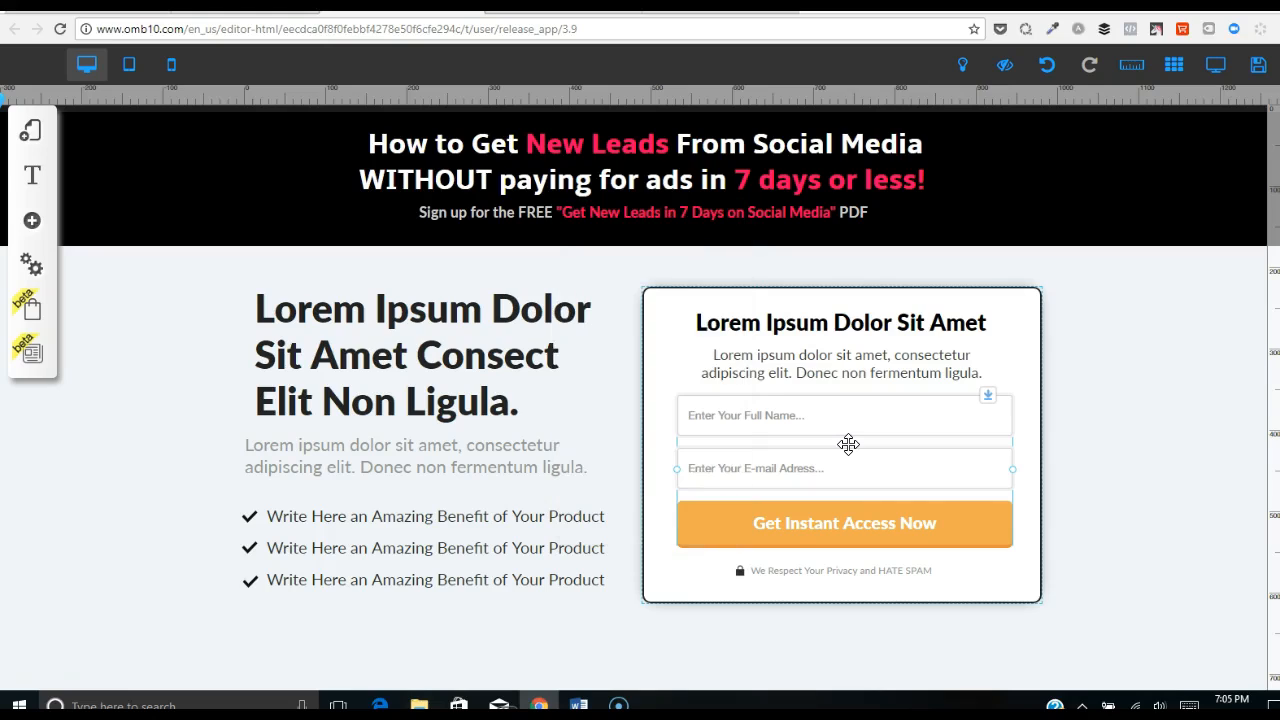
Examine the form button's text and icon settings, including the icons list, and leave them without applying changes.
click(897, 538)
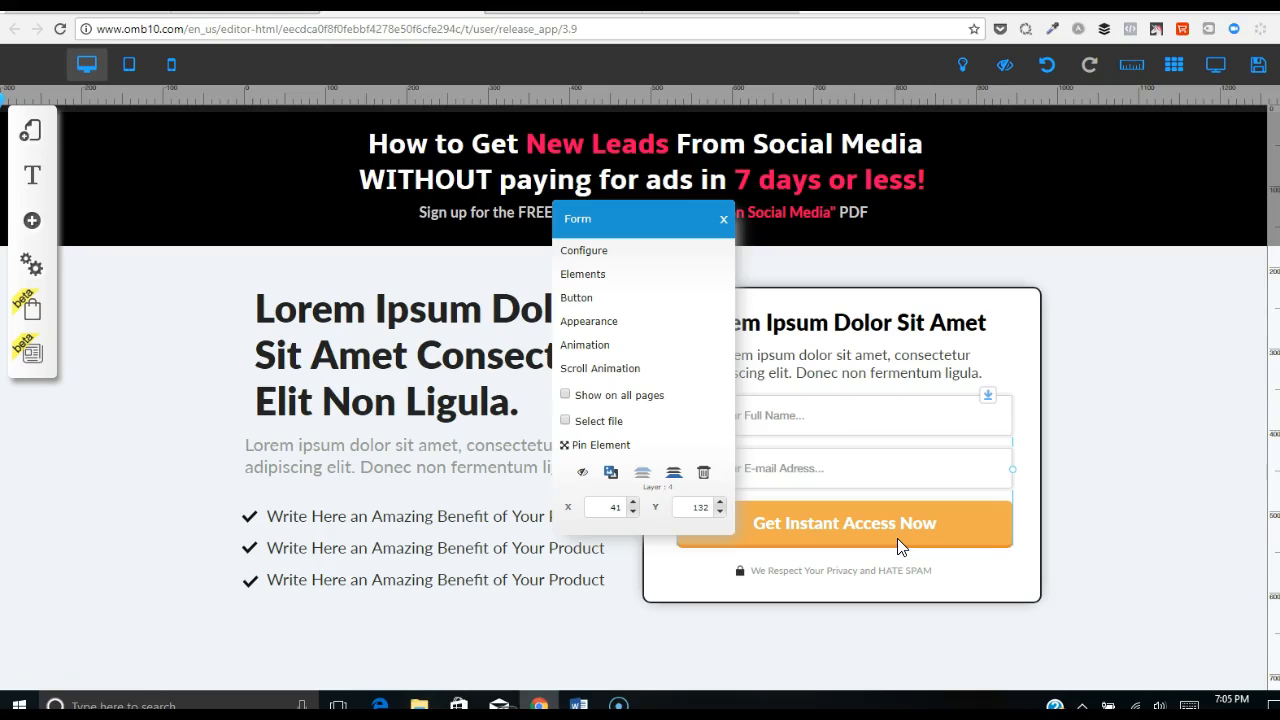
click(577, 299)
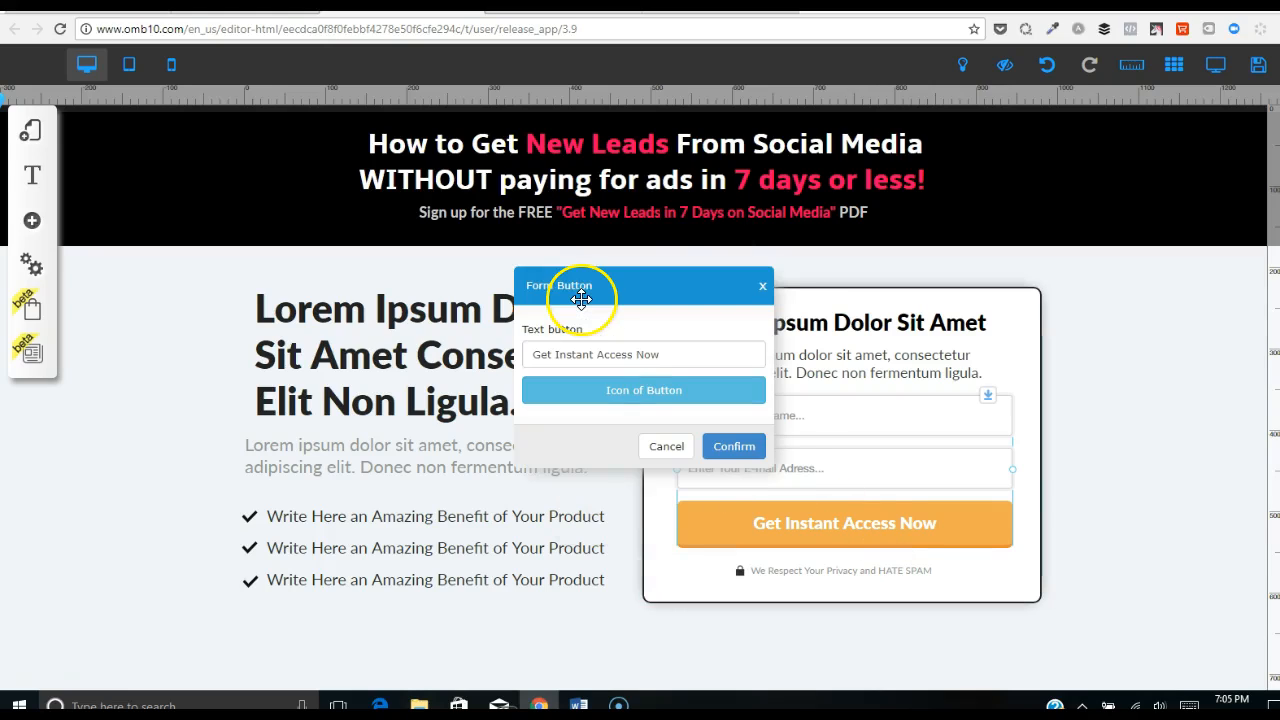
click(655, 395)
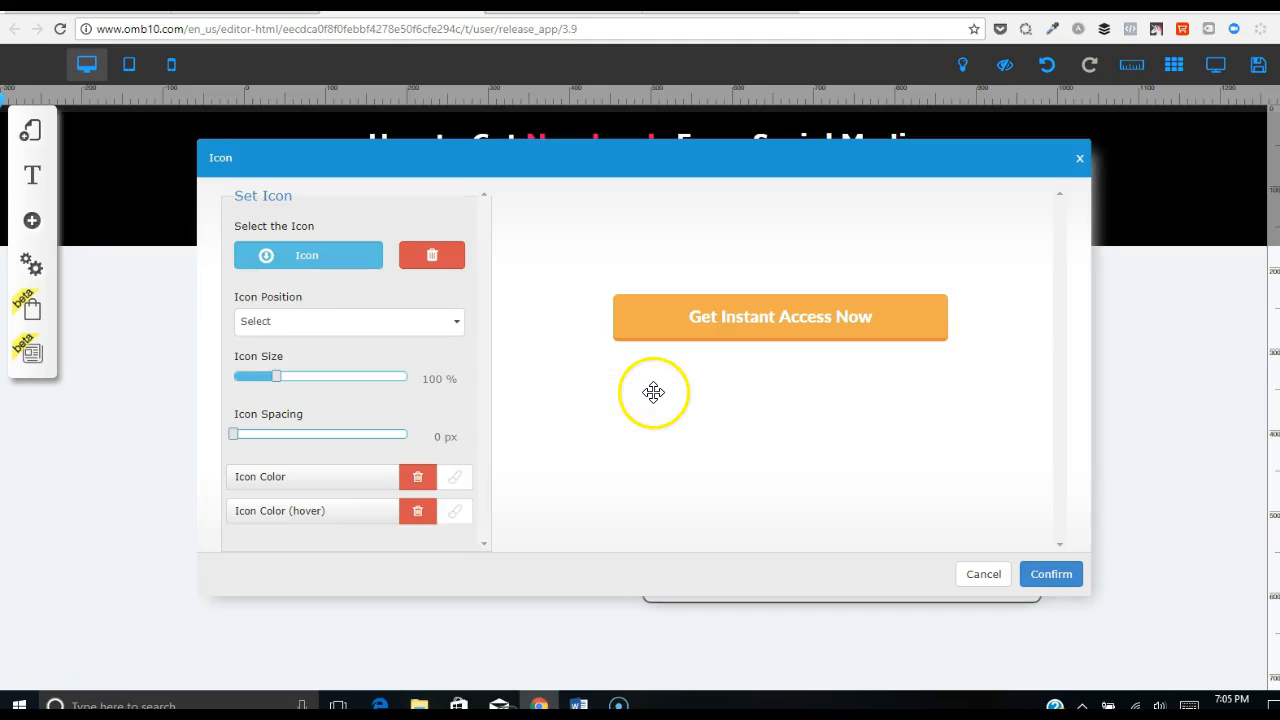
click(356, 265)
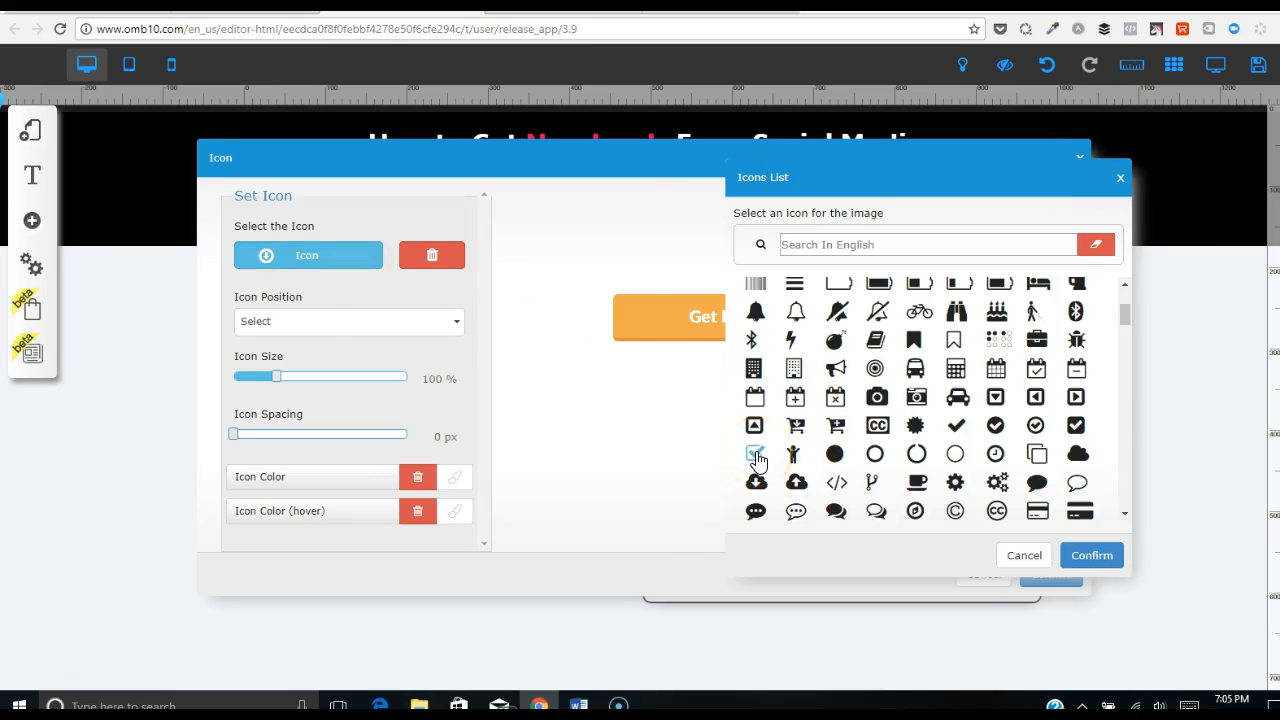
click(1030, 557)
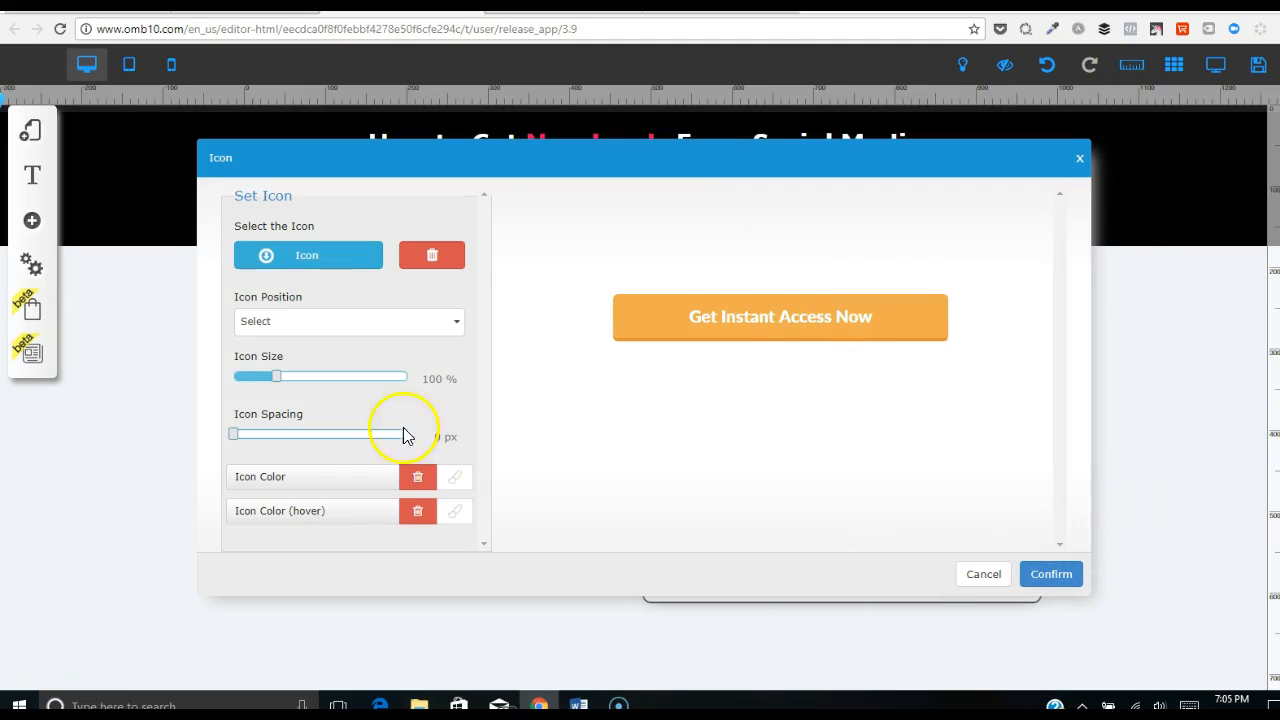
click(984, 575)
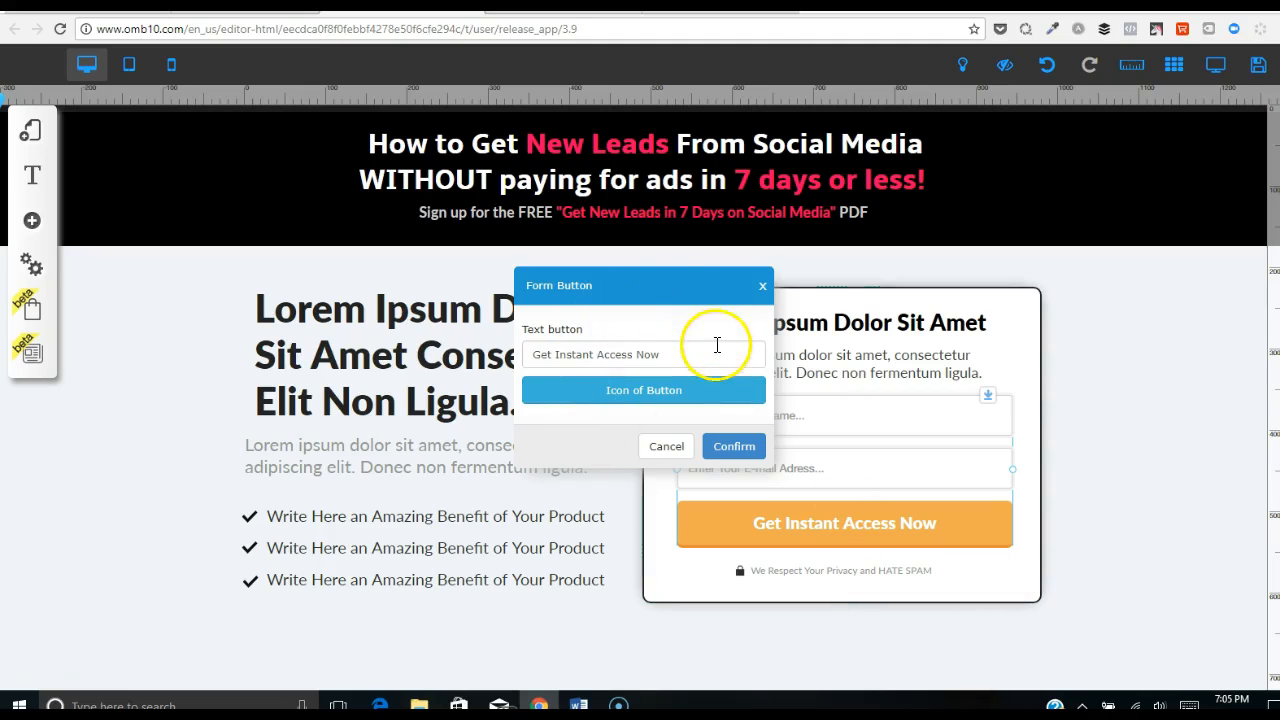
click(762, 286)
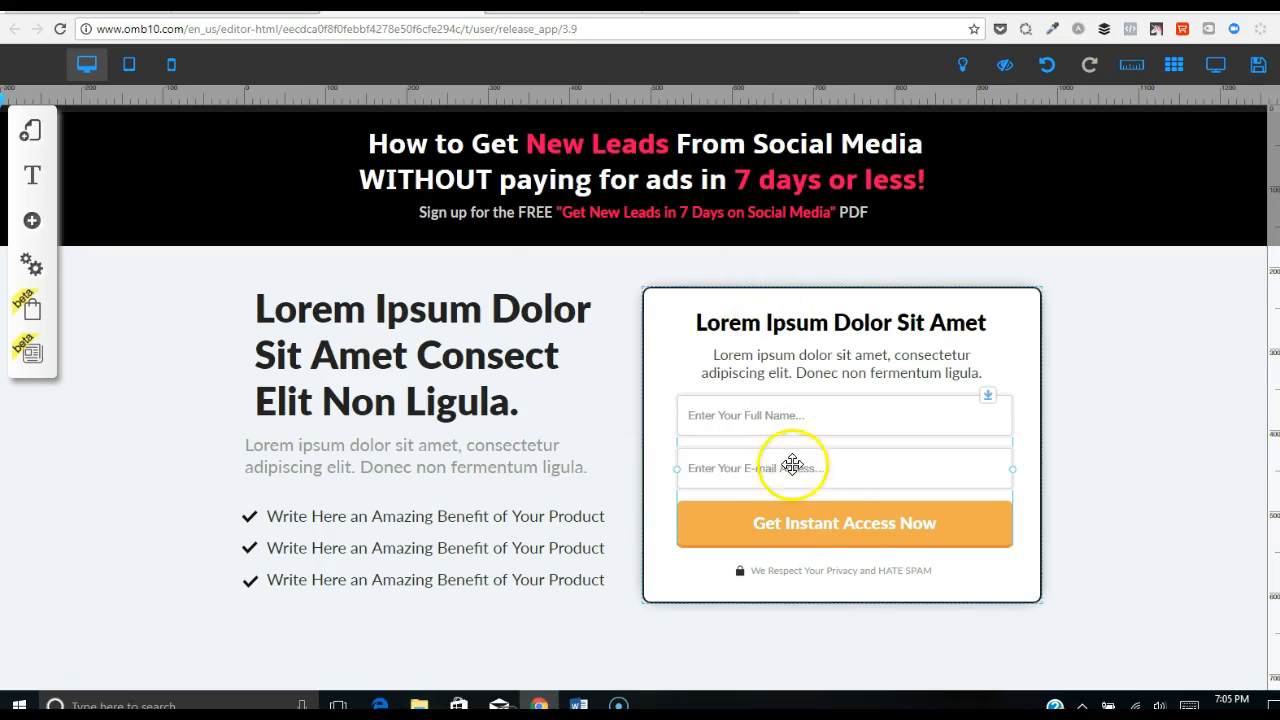
Set the form button's background color to magenta in the Form_custom_3 style.
click(804, 526)
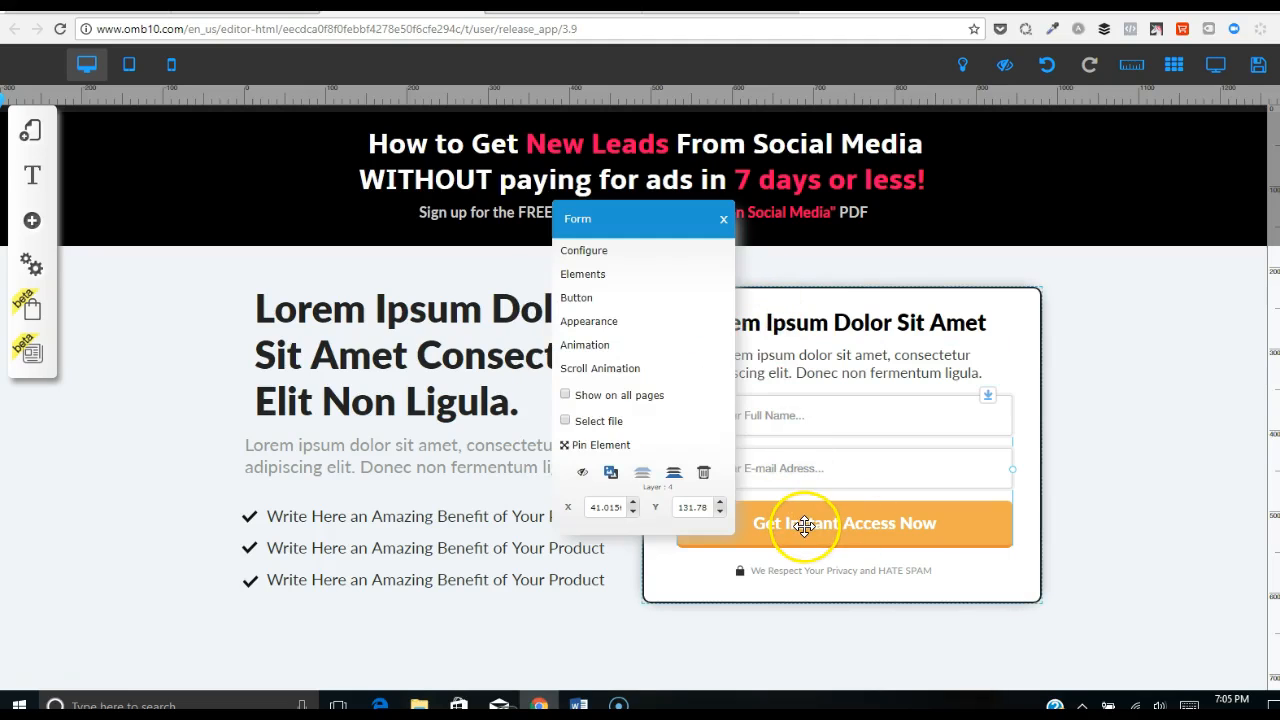
click(609, 322)
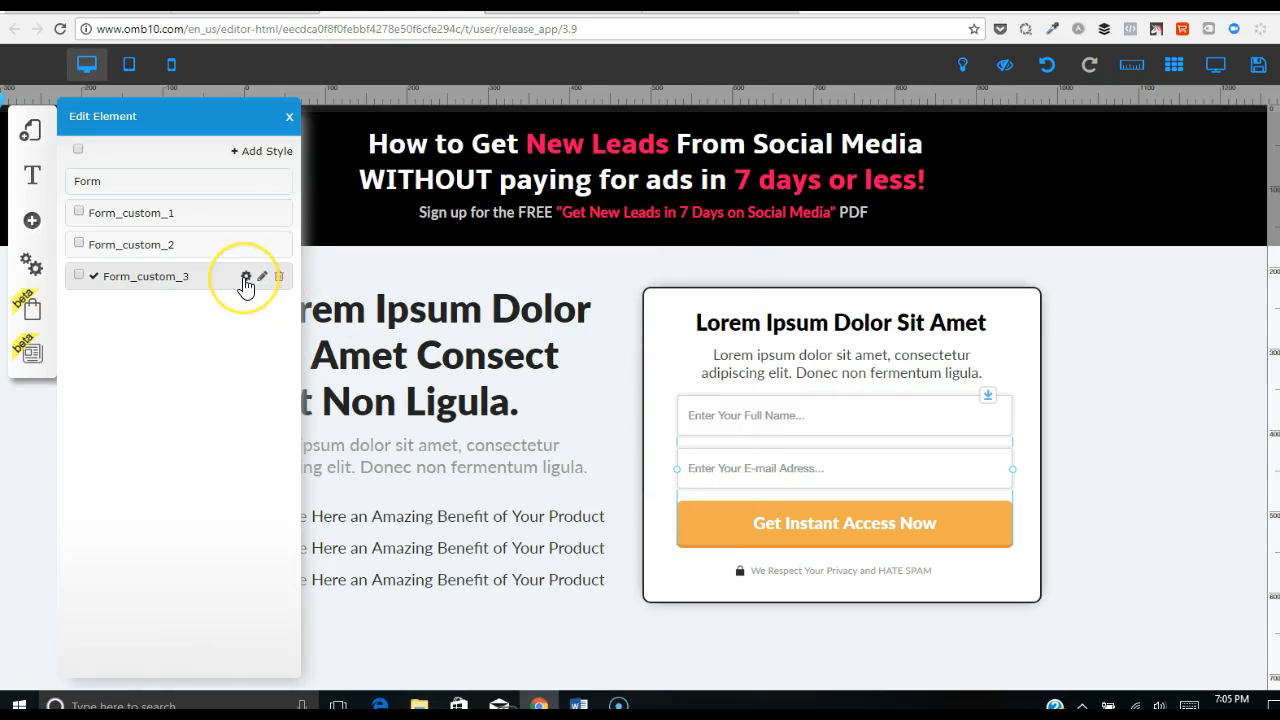
click(245, 278)
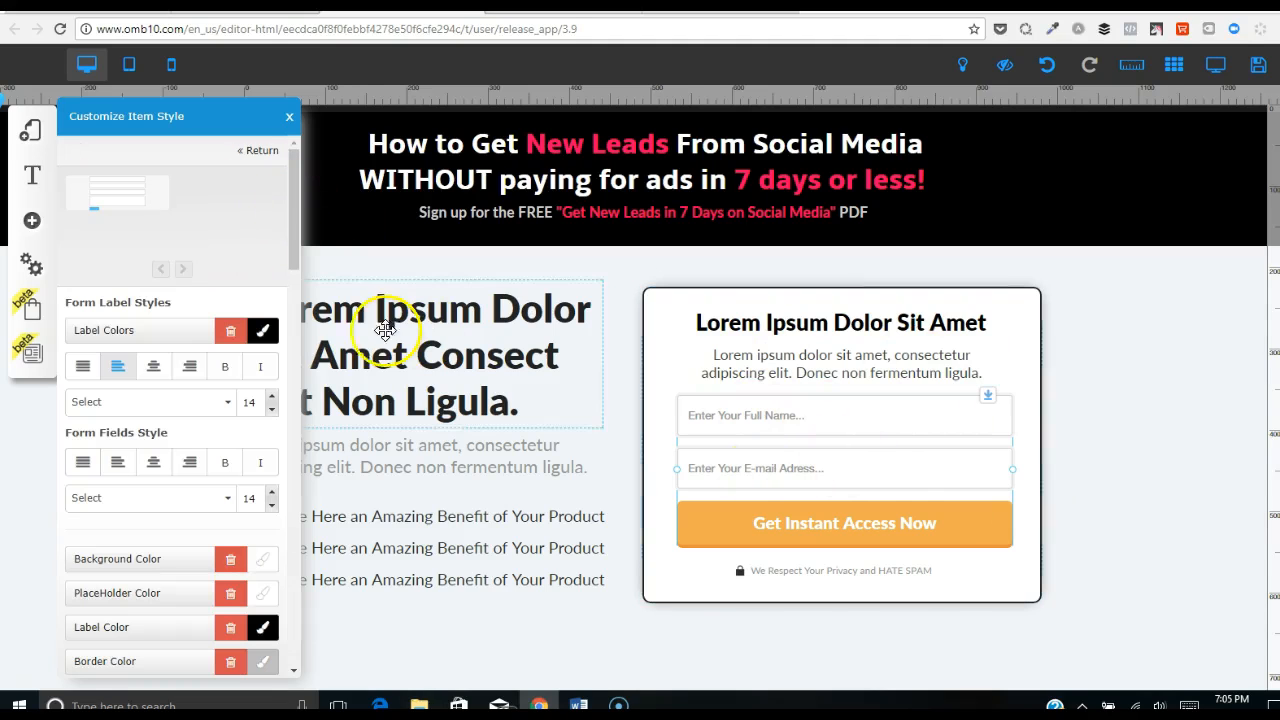
drag(294, 206, 296, 268)
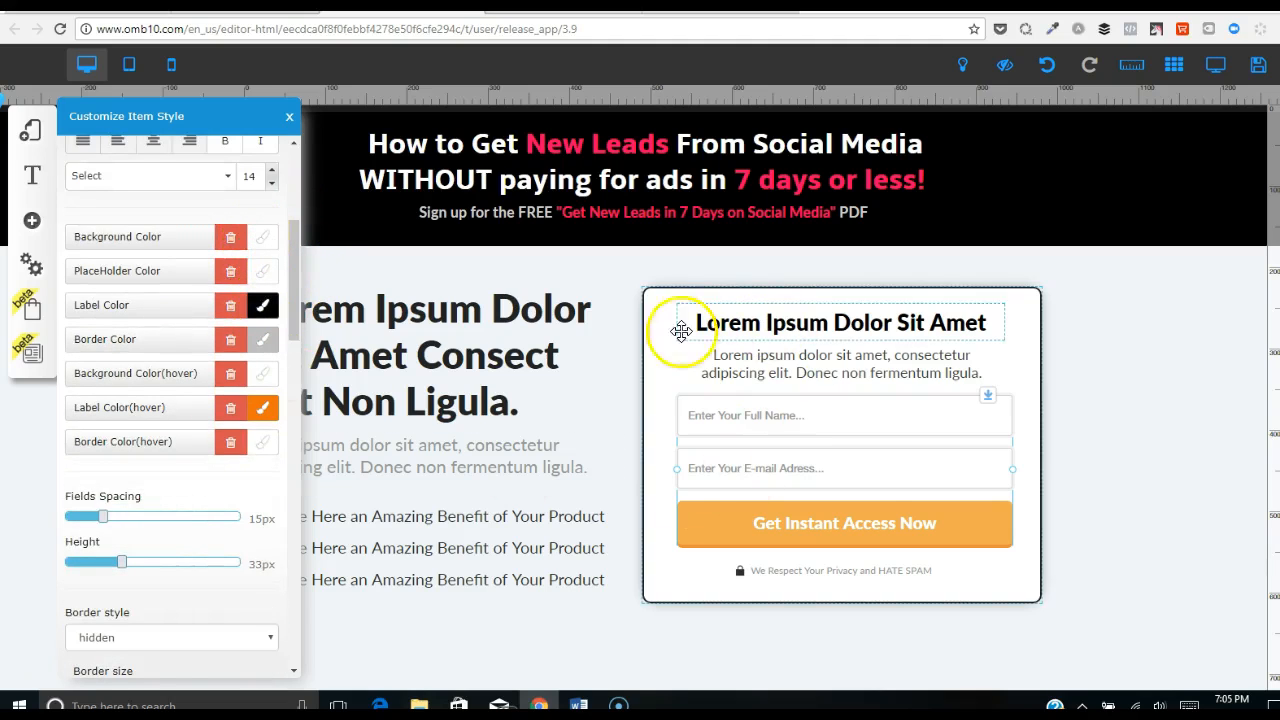
drag(294, 308, 296, 335)
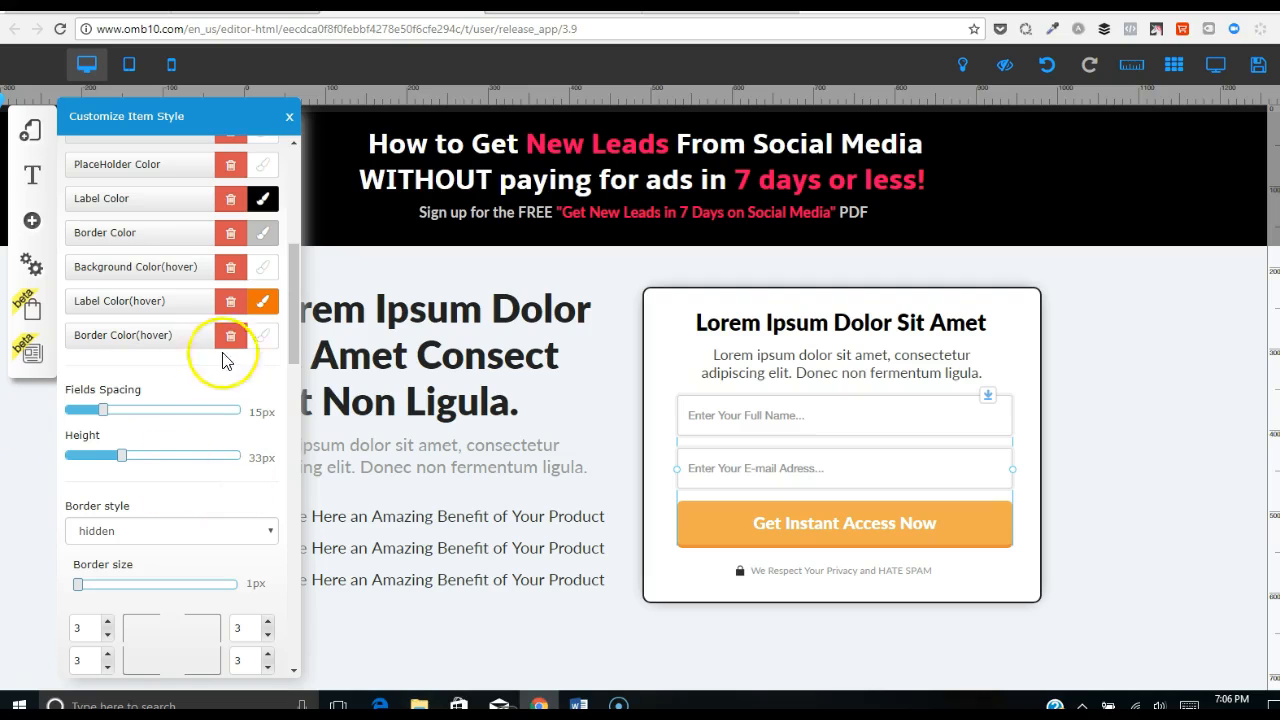
drag(290, 305, 291, 448)
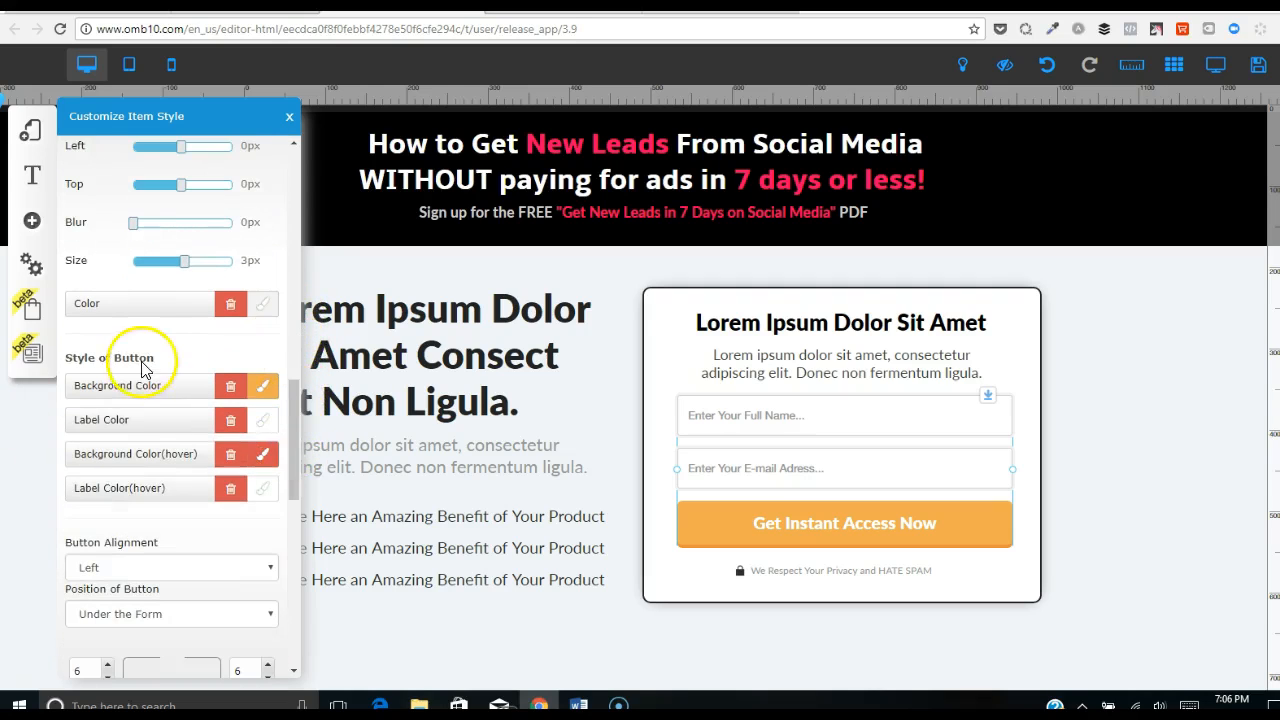
click(264, 388)
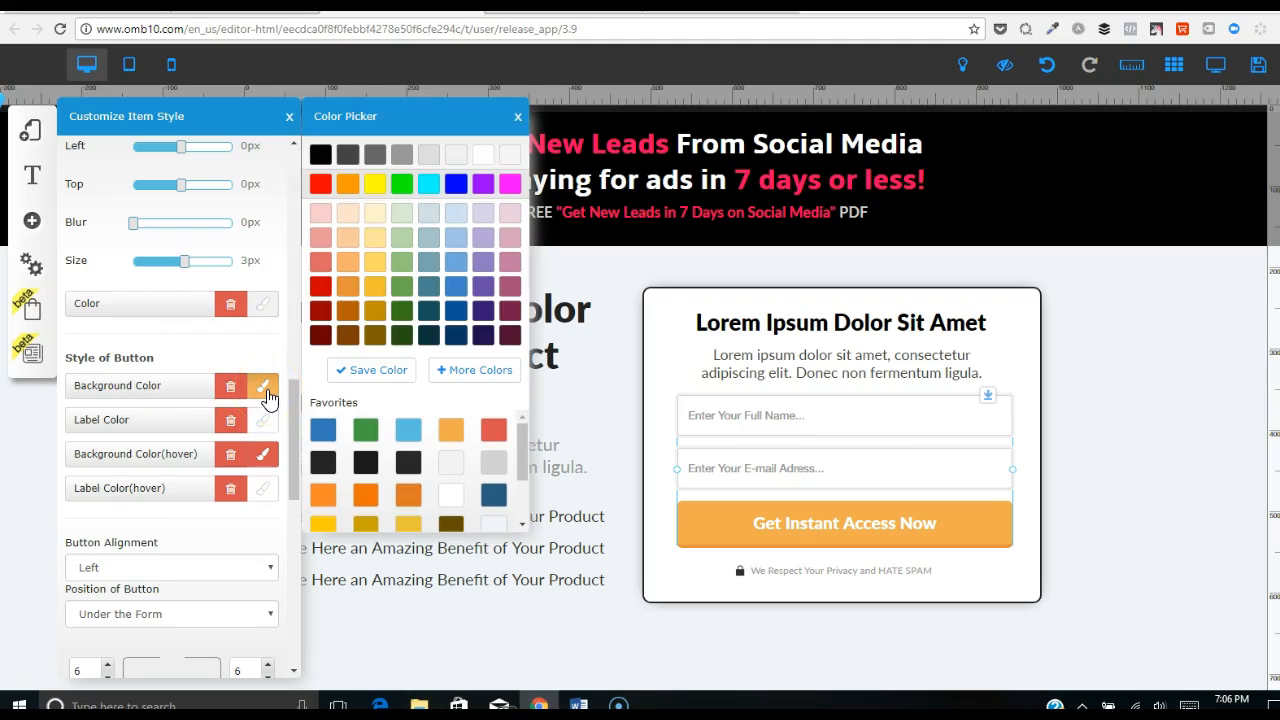
click(507, 187)
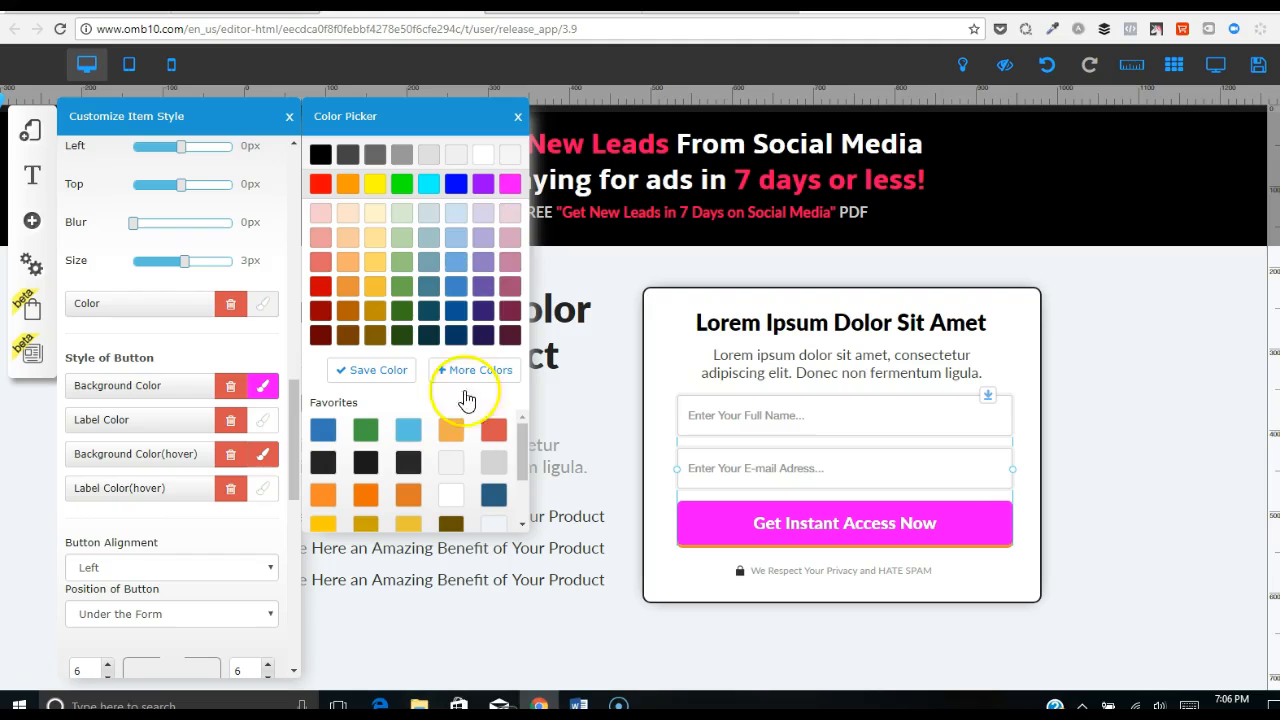
Try light blue as the form button's background, restore the favorite orange and close the style settings.
click(449, 429)
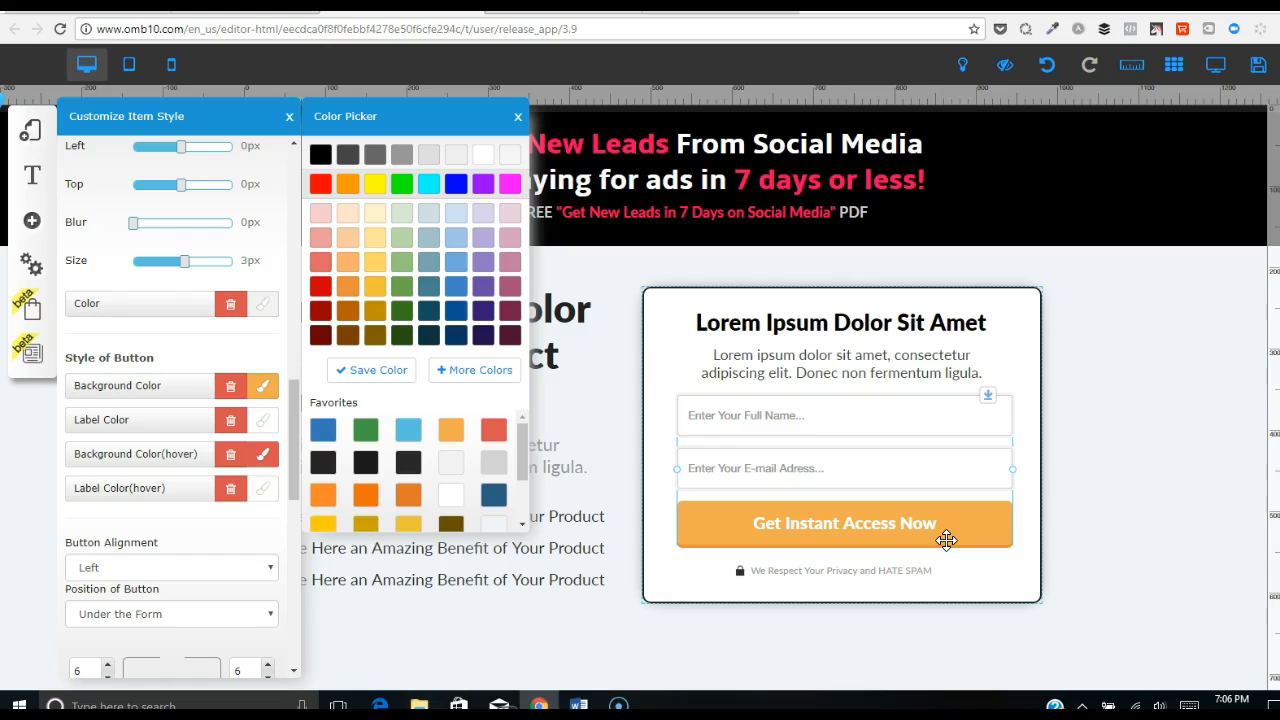
click(408, 430)
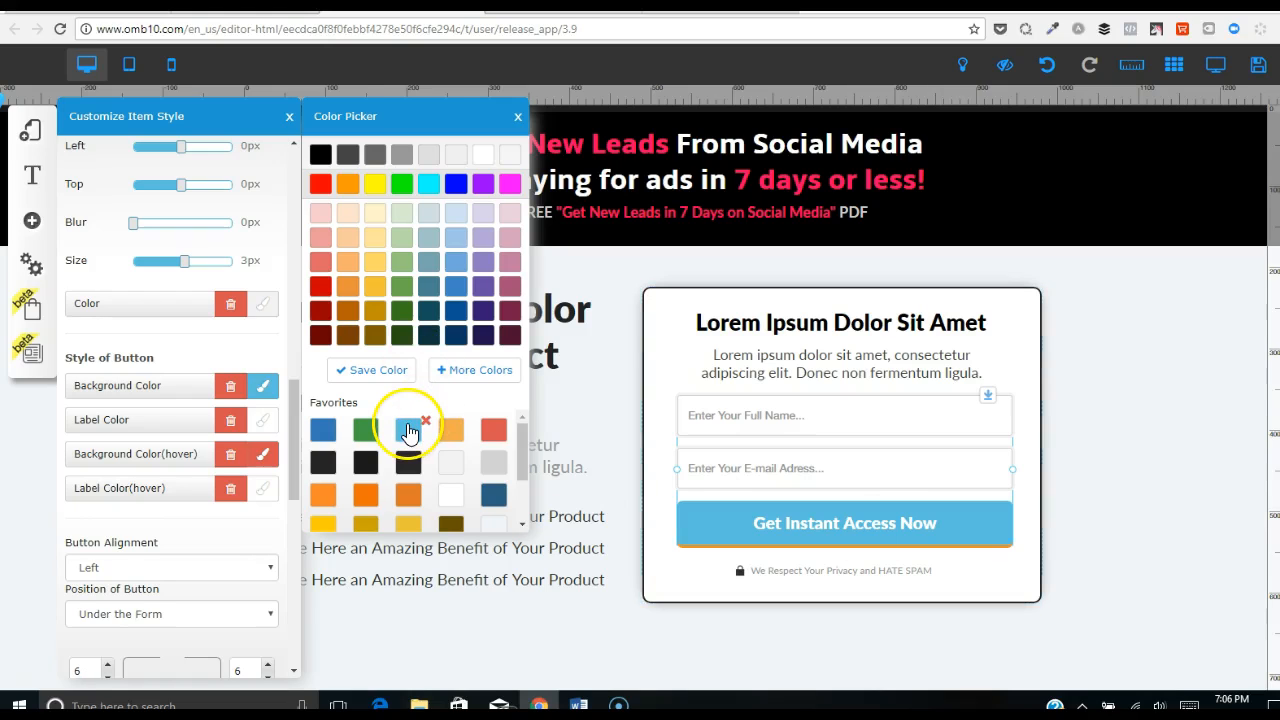
click(451, 432)
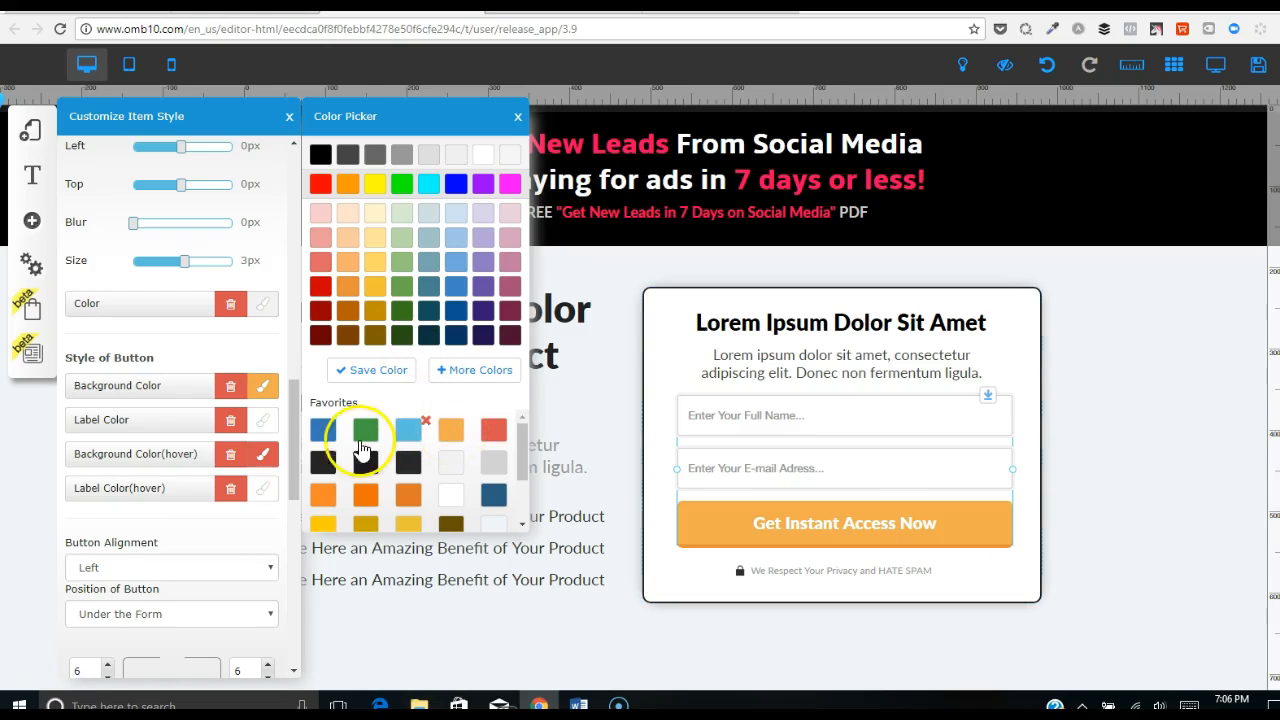
drag(290, 391, 300, 150)
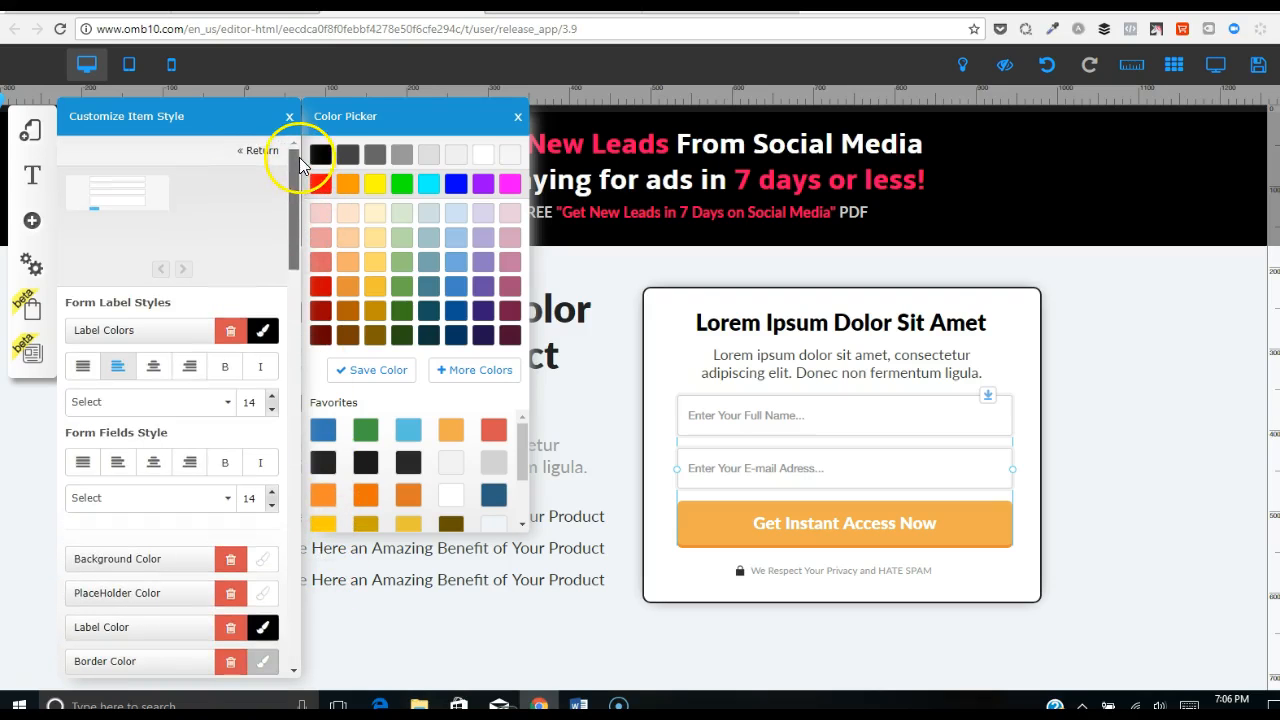
click(518, 120)
click(290, 117)
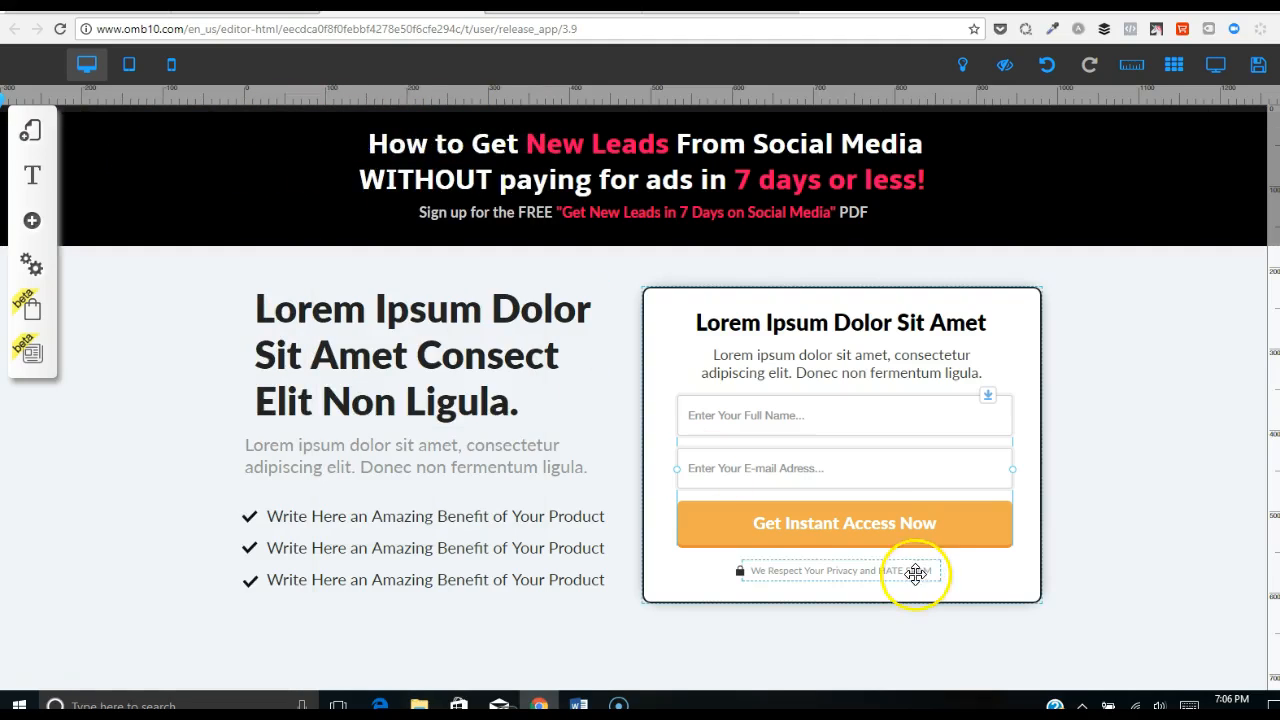
Review the form's configuration choices for received email responses and default data sending.
click(878, 531)
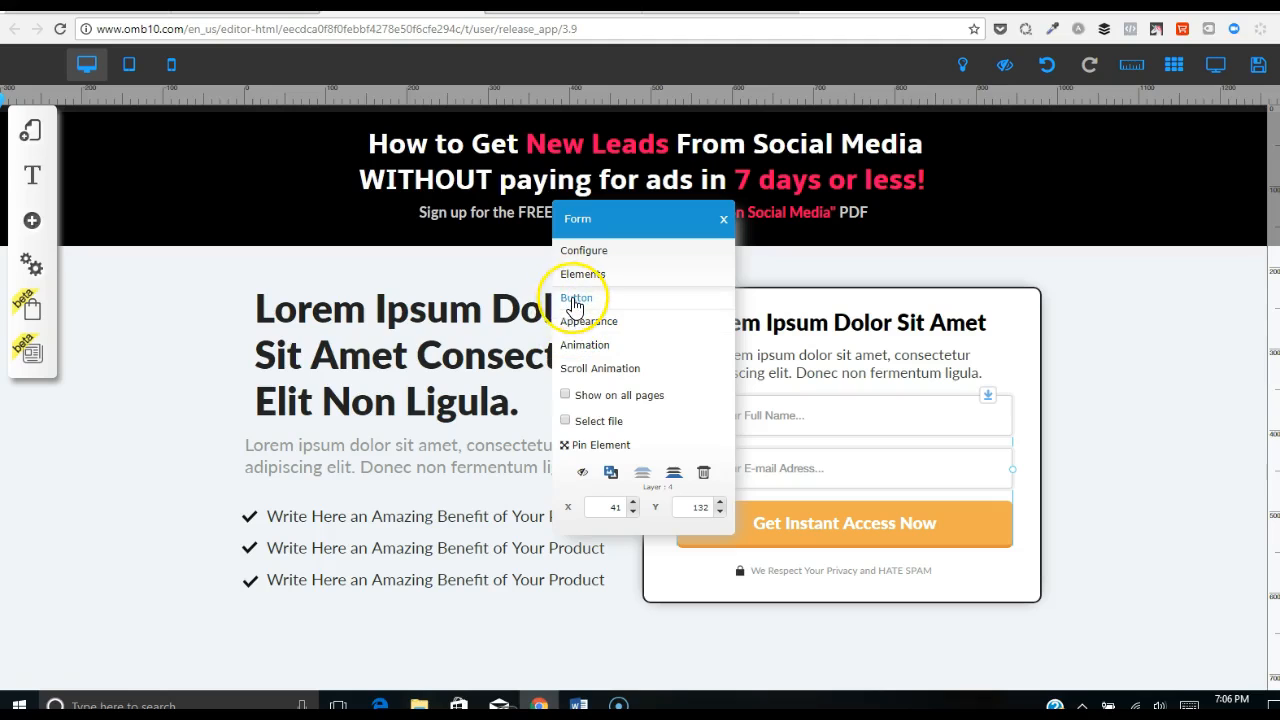
click(583, 250)
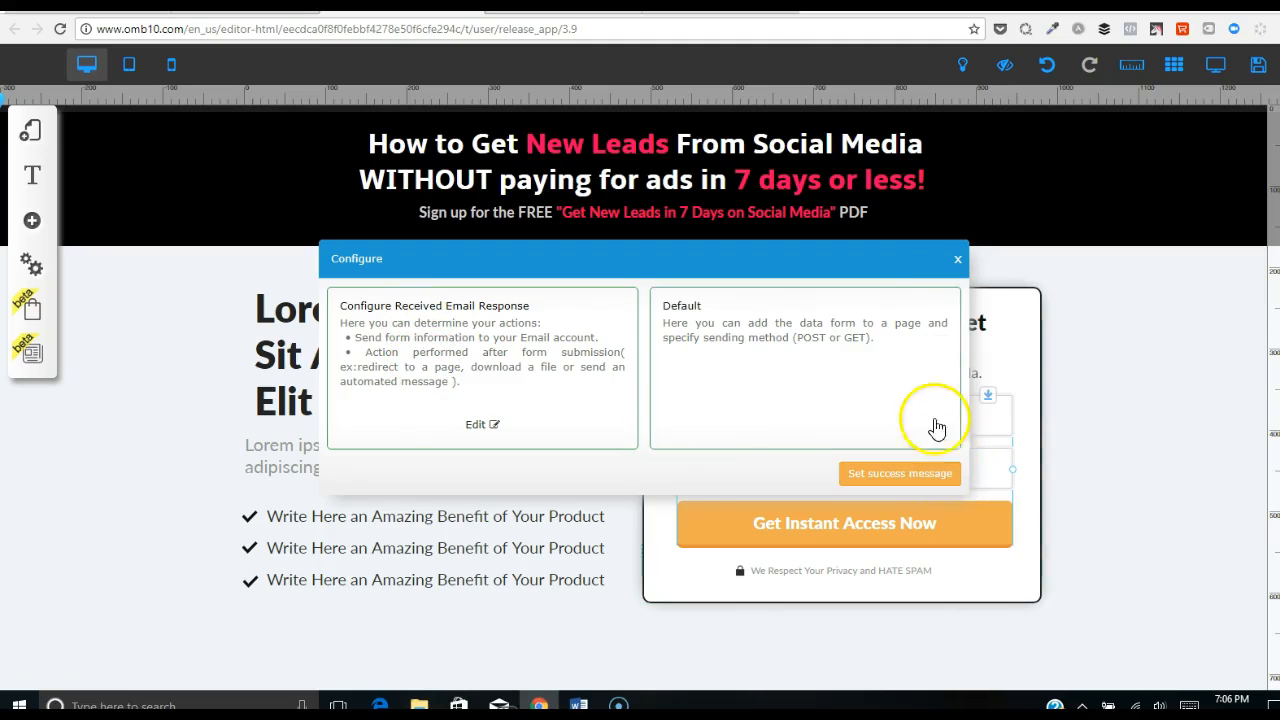
click(956, 262)
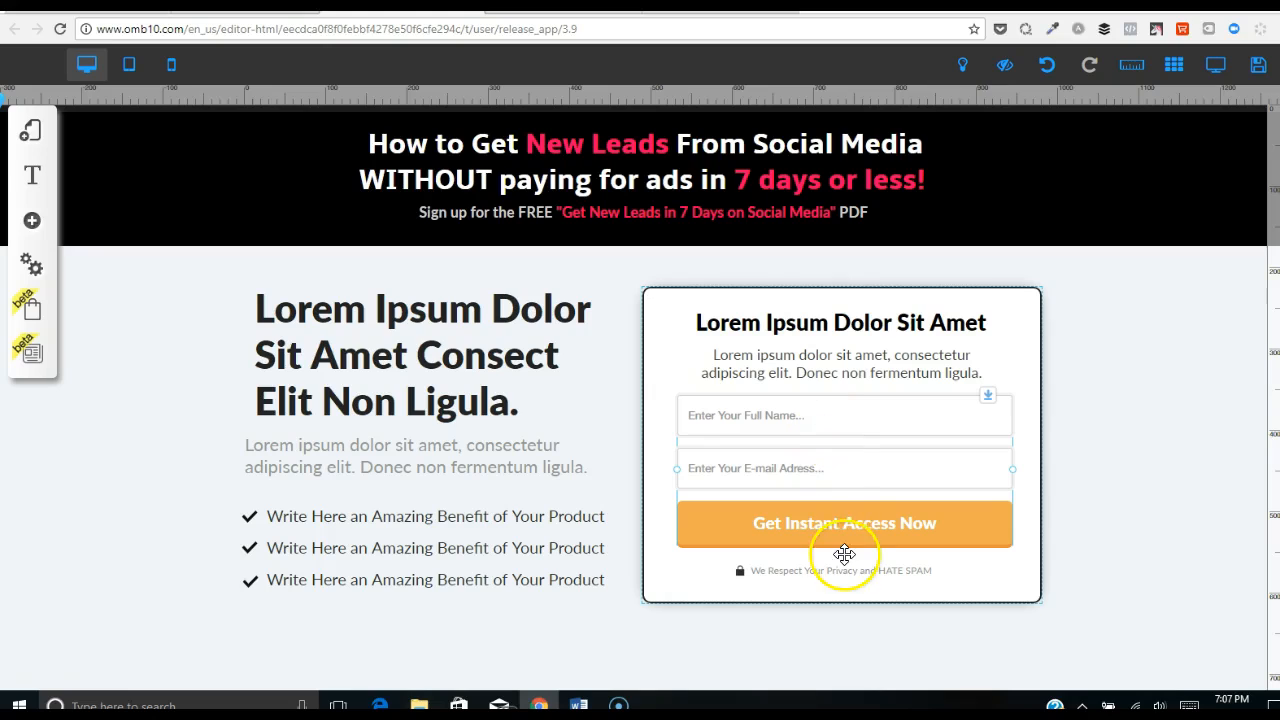
Try to add a two-column row beneath the form's name and e-mail fields.
click(840, 523)
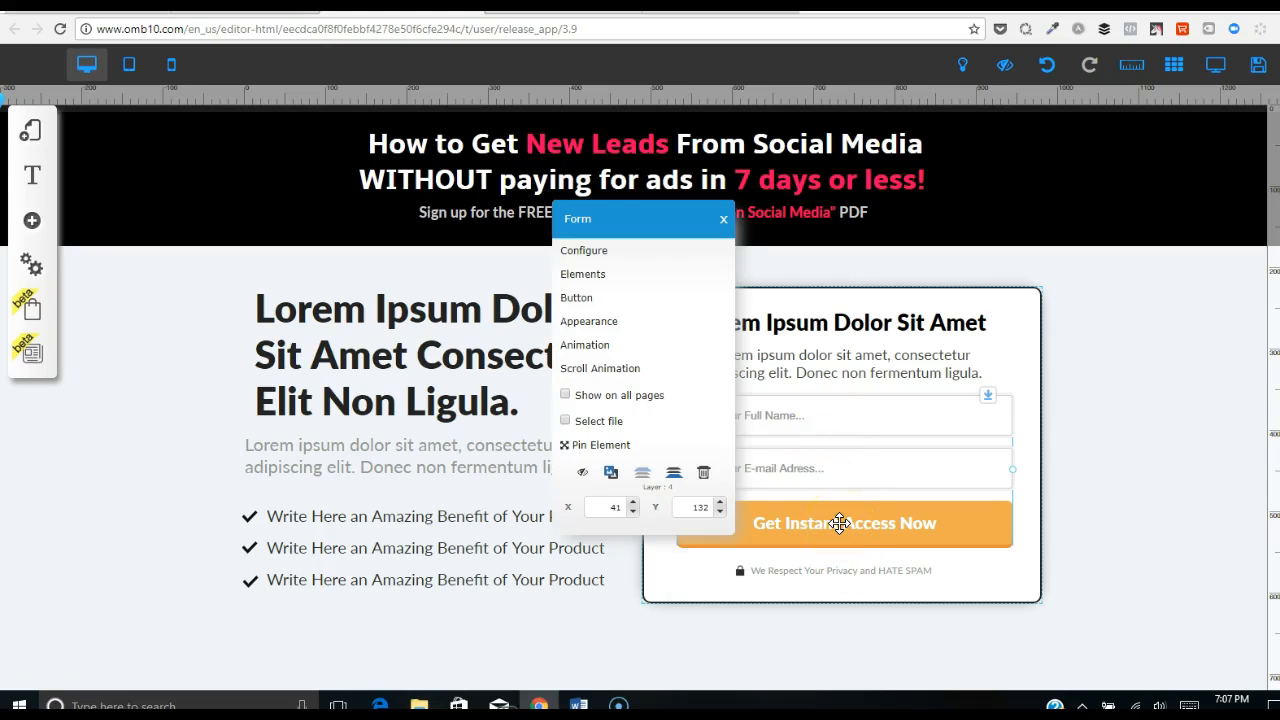
click(590, 276)
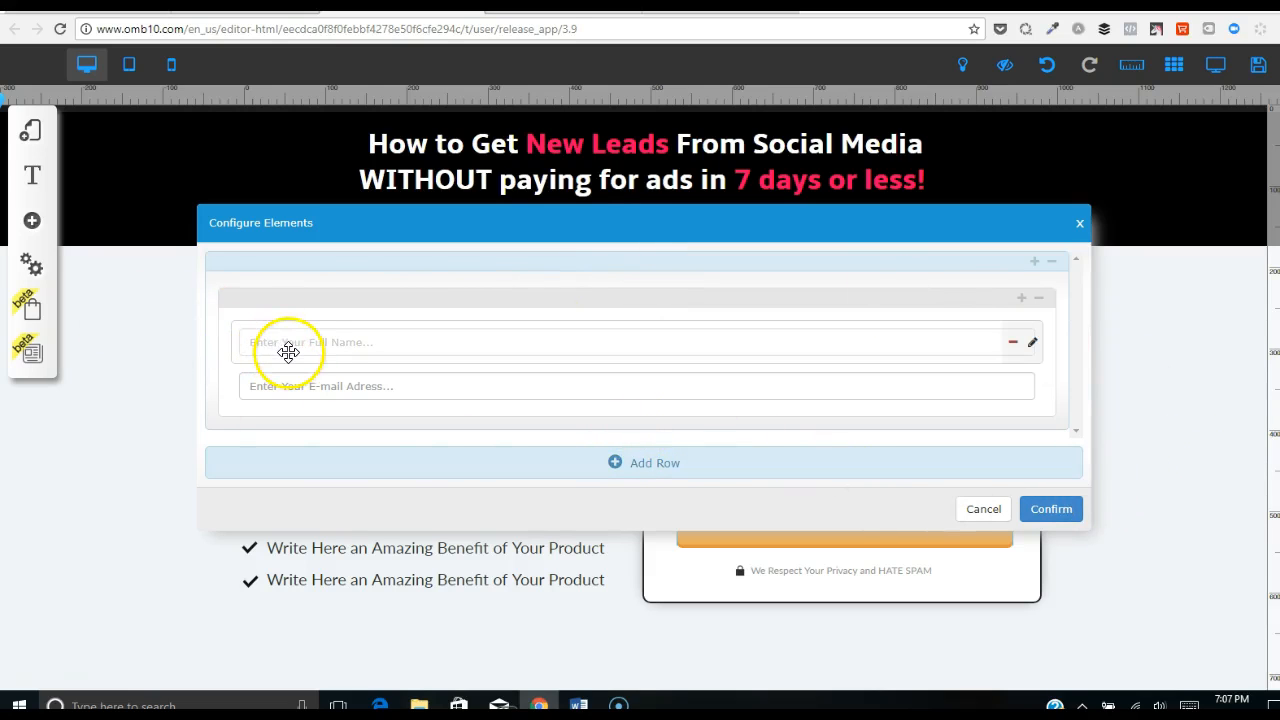
click(615, 464)
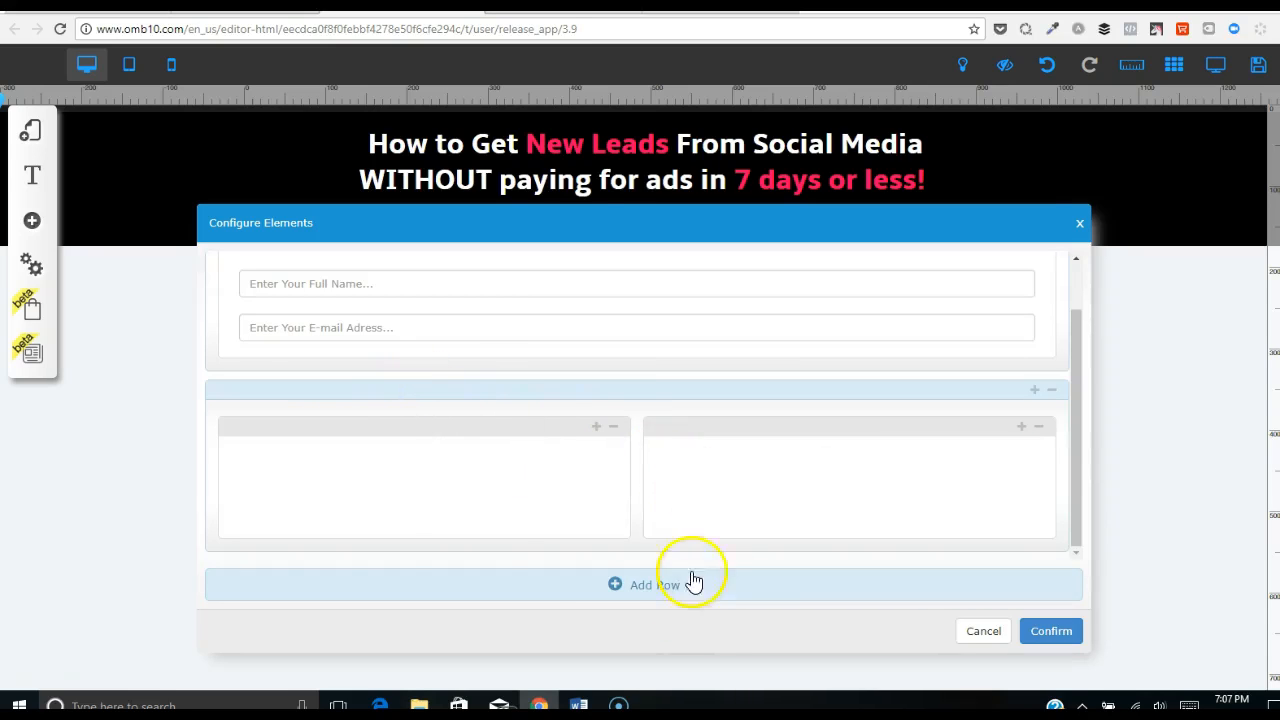
click(983, 631)
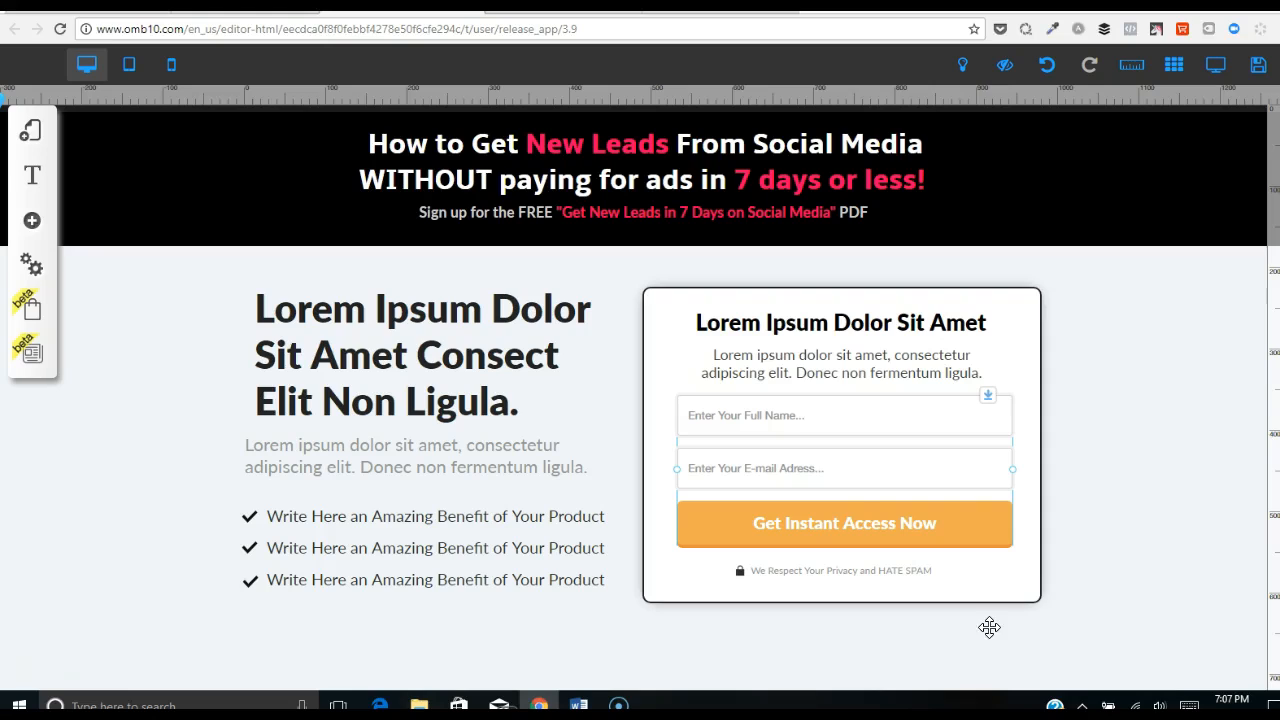
Reopen the form's options and examine its duplicate, layer order and button controls.
click(813, 536)
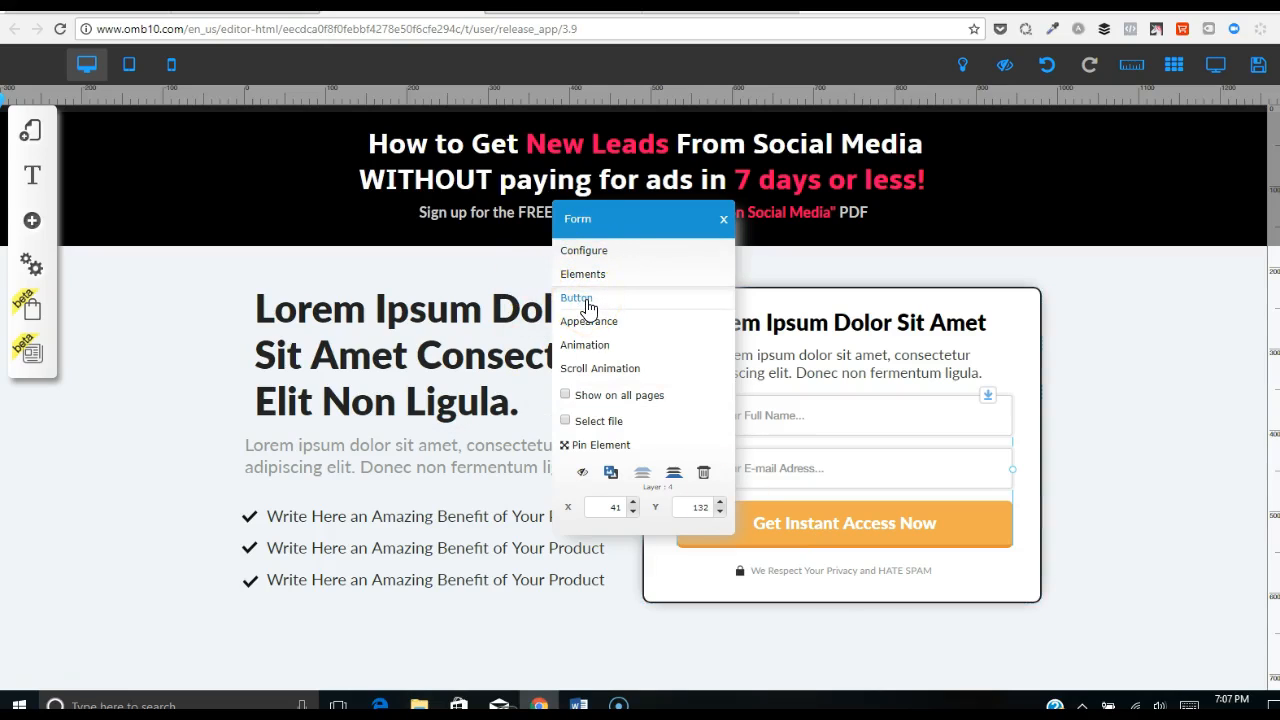
click(610, 478)
click(642, 478)
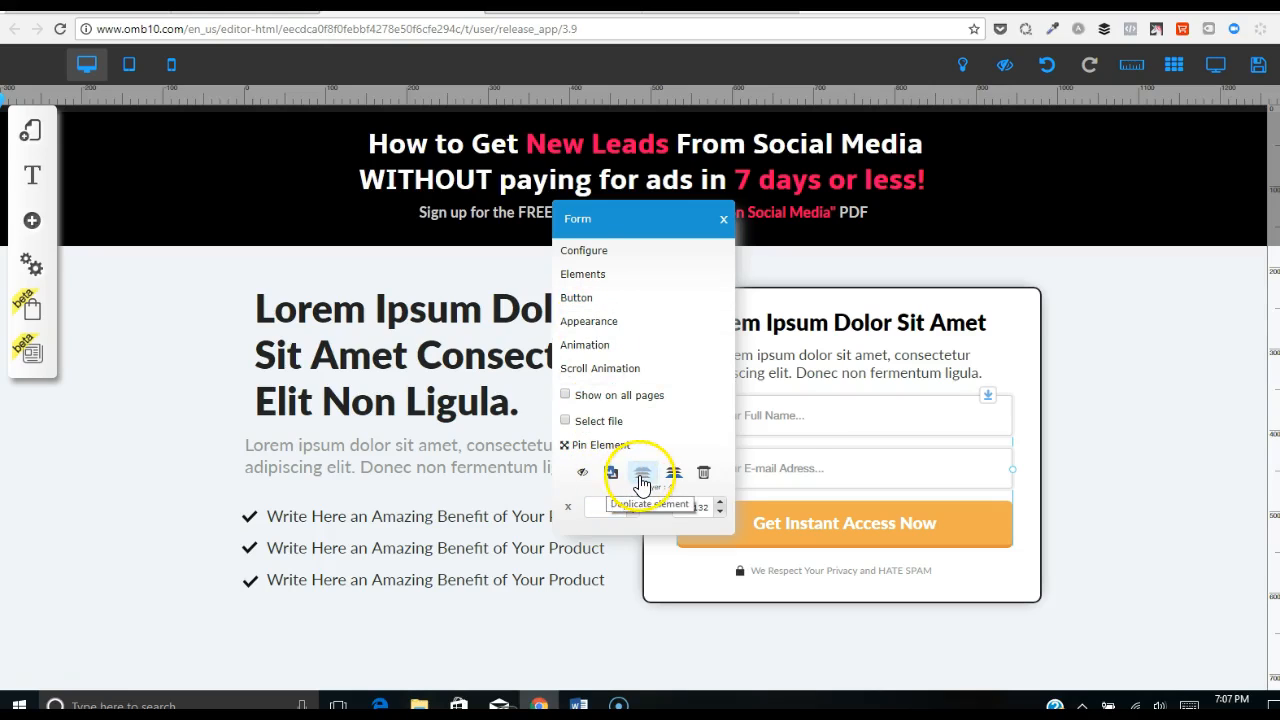
click(673, 476)
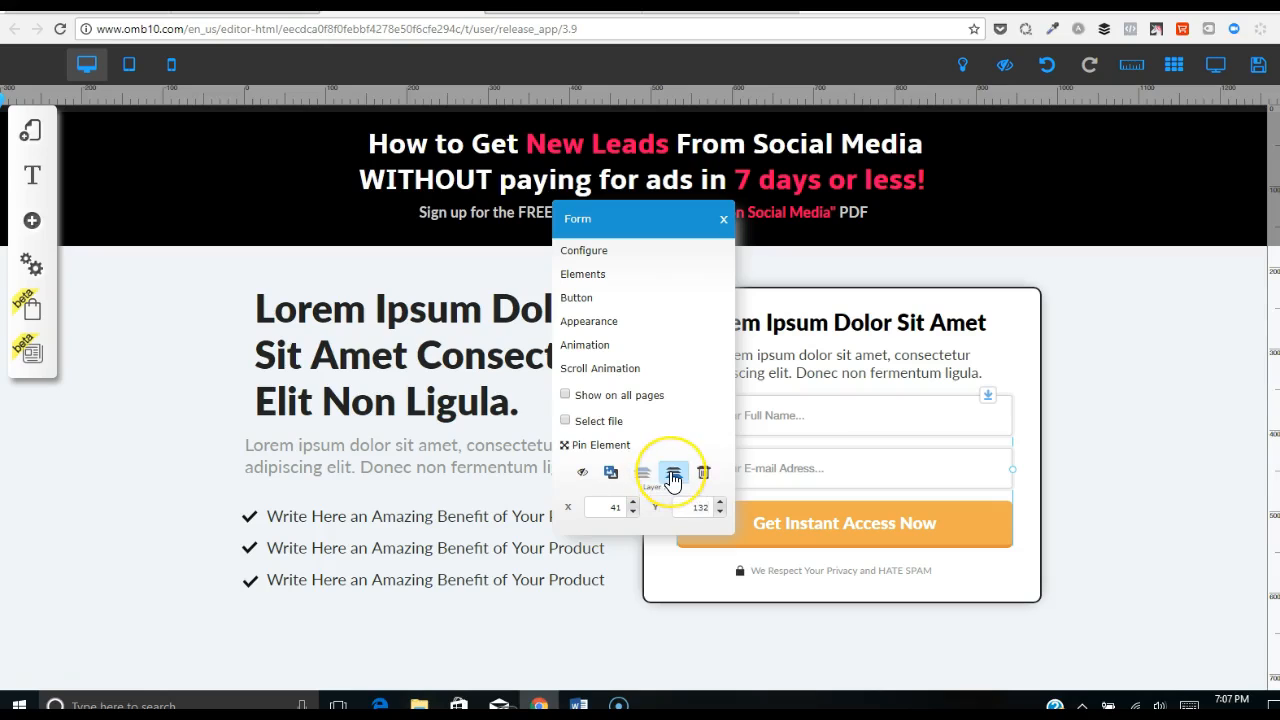
click(585, 305)
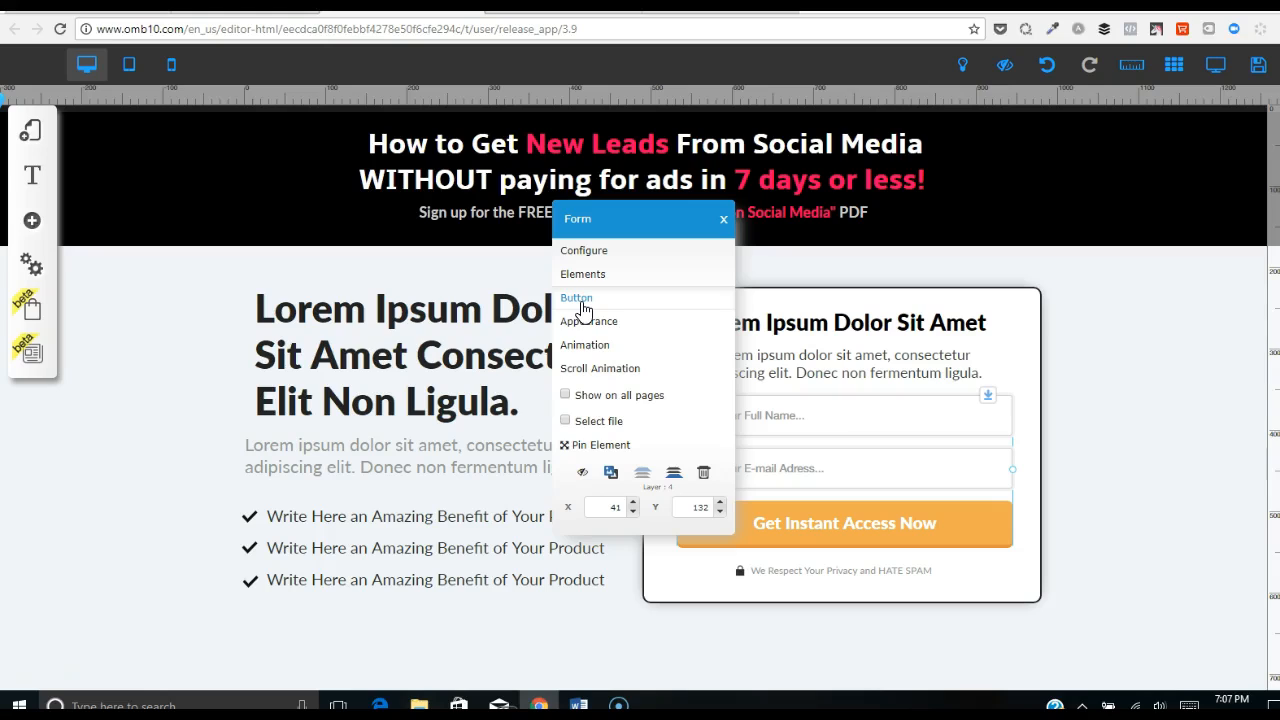
Review the form's button text and icon settings, cancel them, and check the form's configuration choices without editing.
click(582, 300)
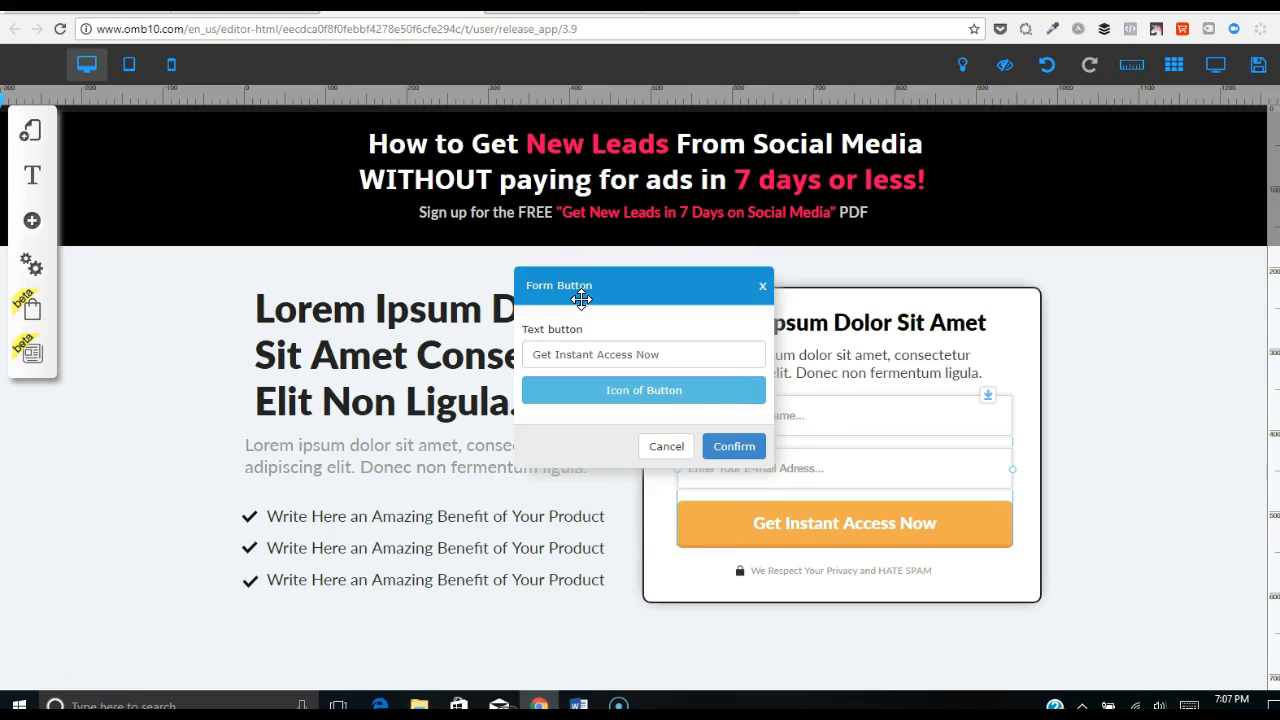
click(666, 447)
click(914, 542)
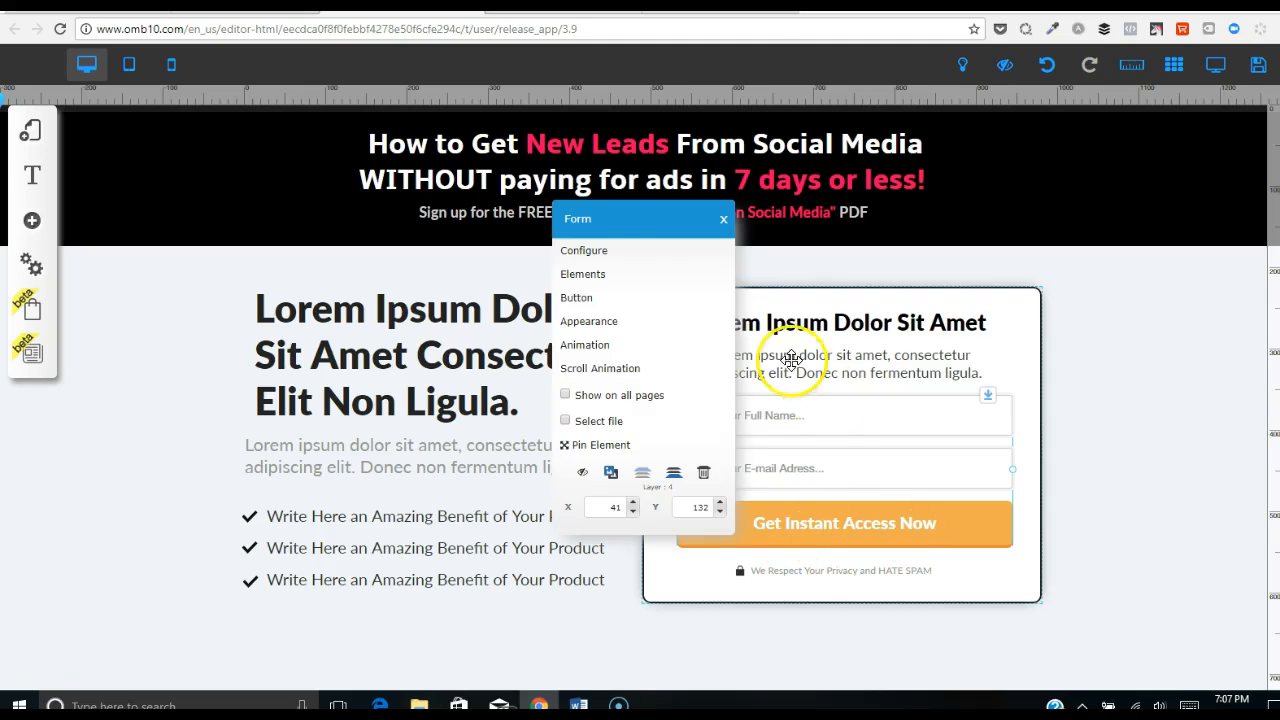
click(607, 251)
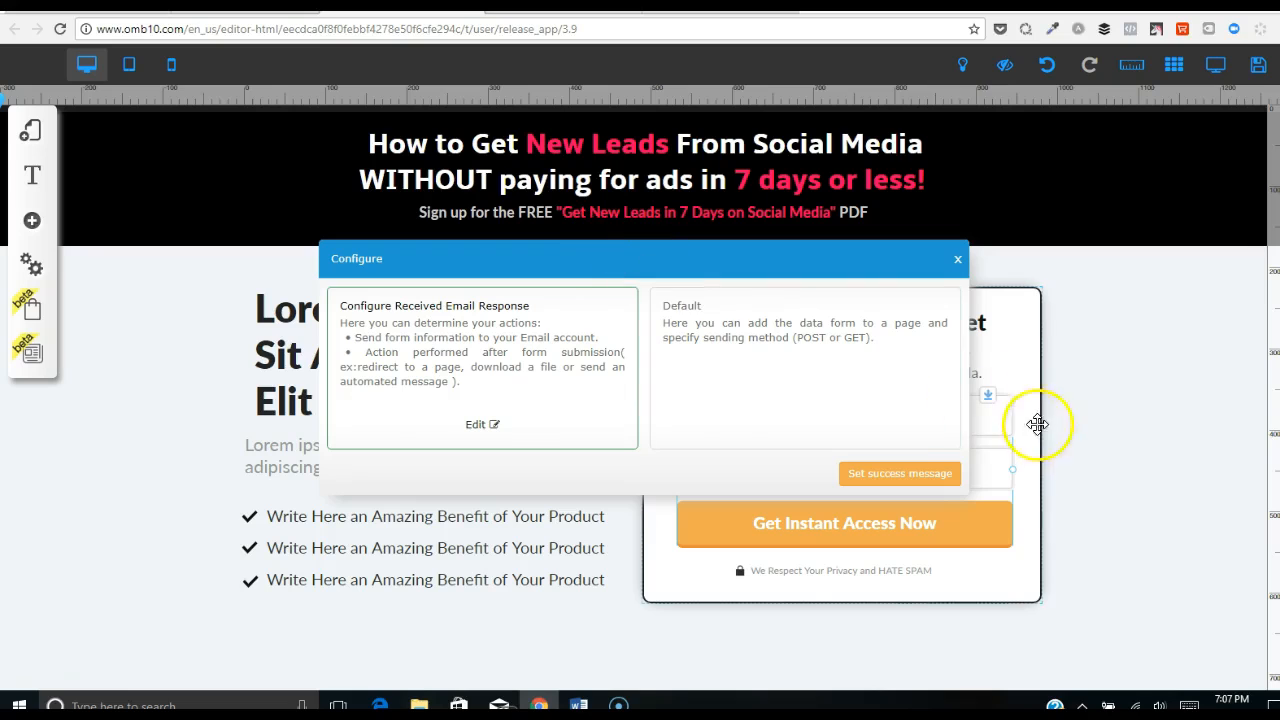
click(957, 268)
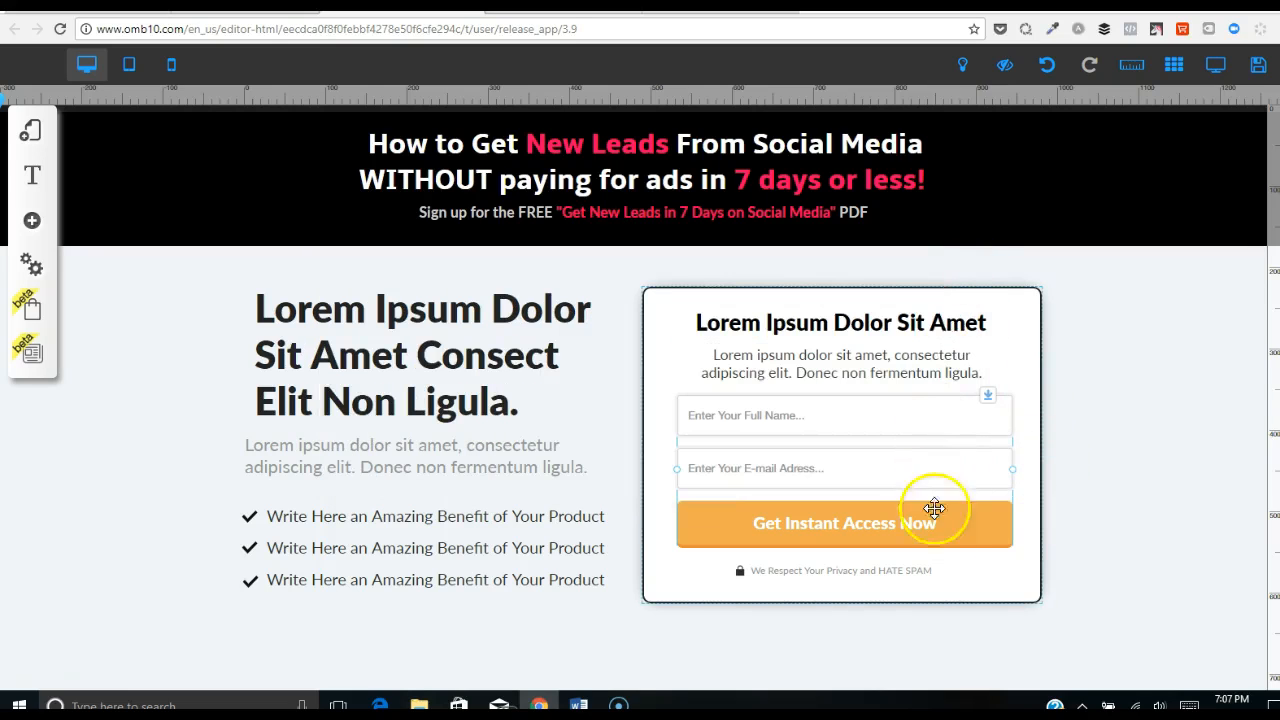
Examine the label, field and color settings of the form's Form_custom_3 style, and close them without changes.
click(930, 524)
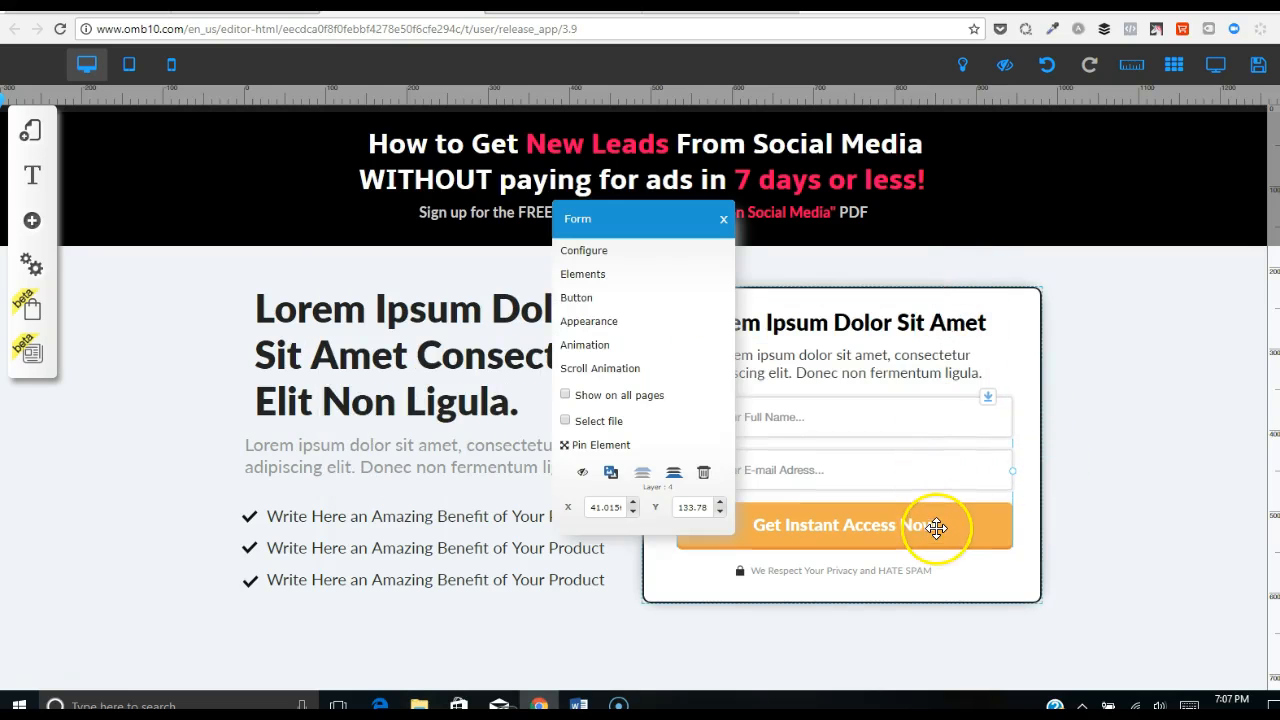
click(592, 321)
mouse_move(280, 276)
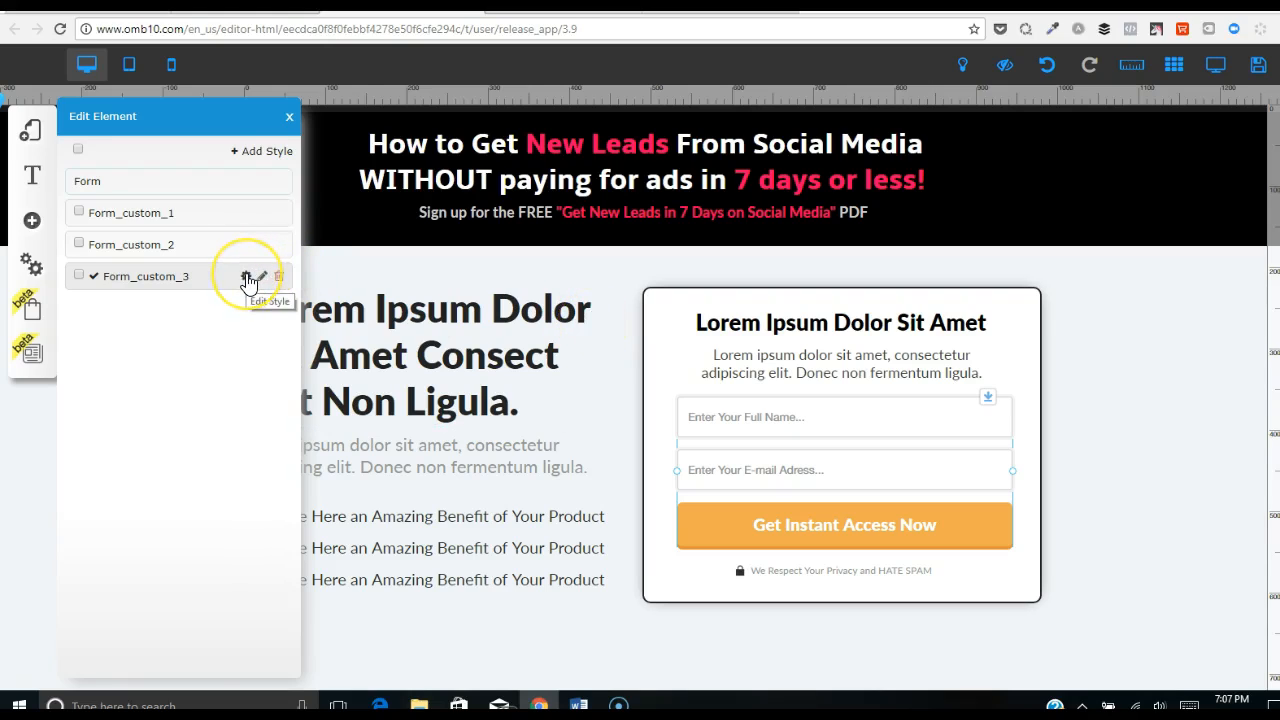
click(245, 277)
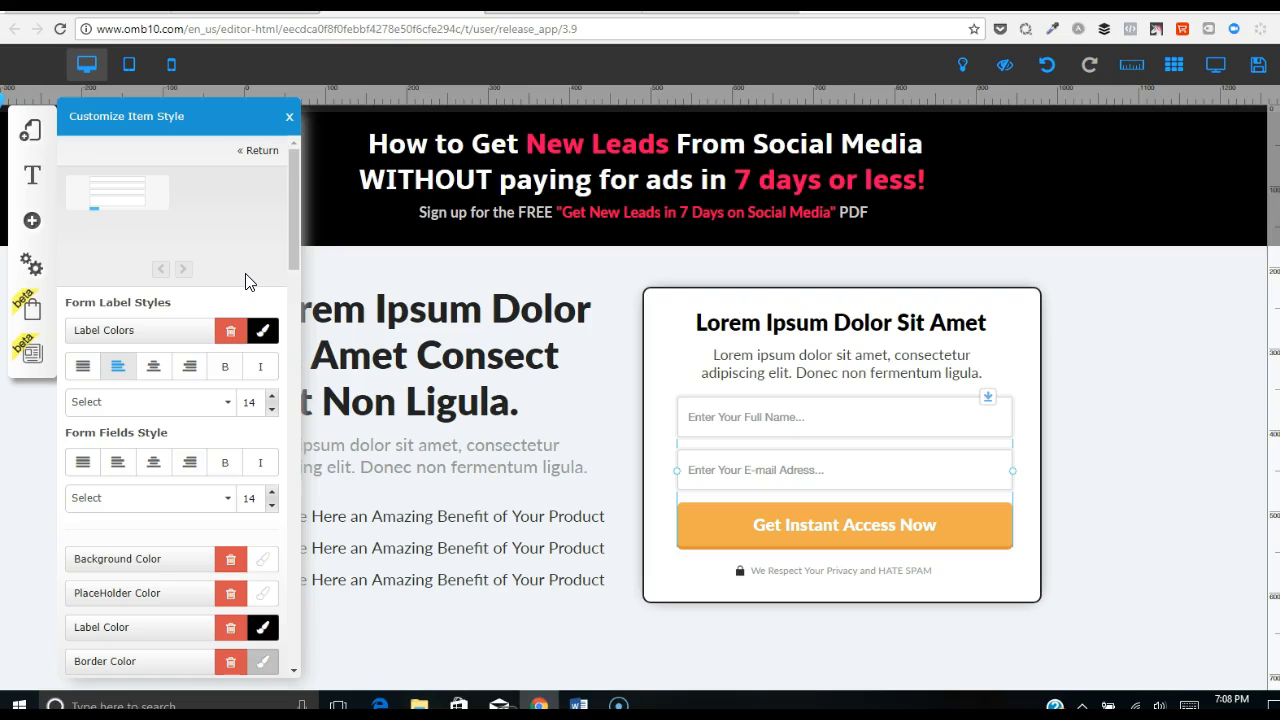
drag(294, 214, 364, 624)
drag(359, 563, 328, 195)
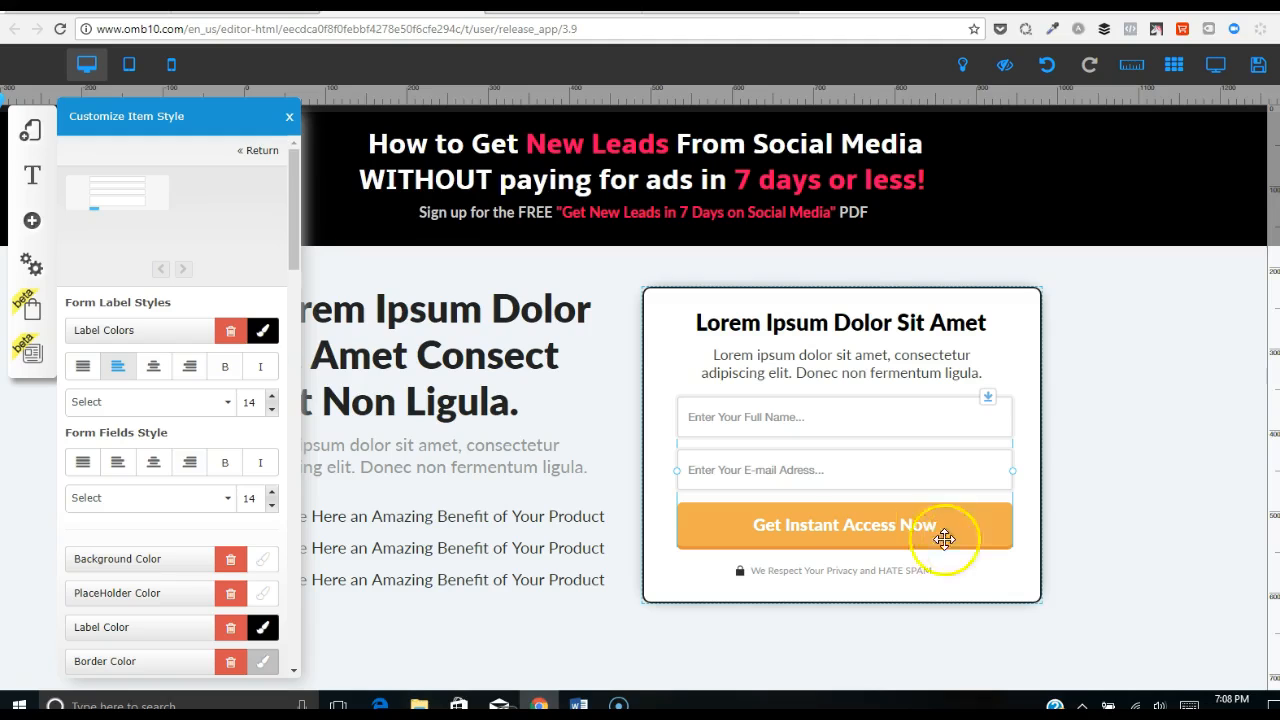
click(288, 118)
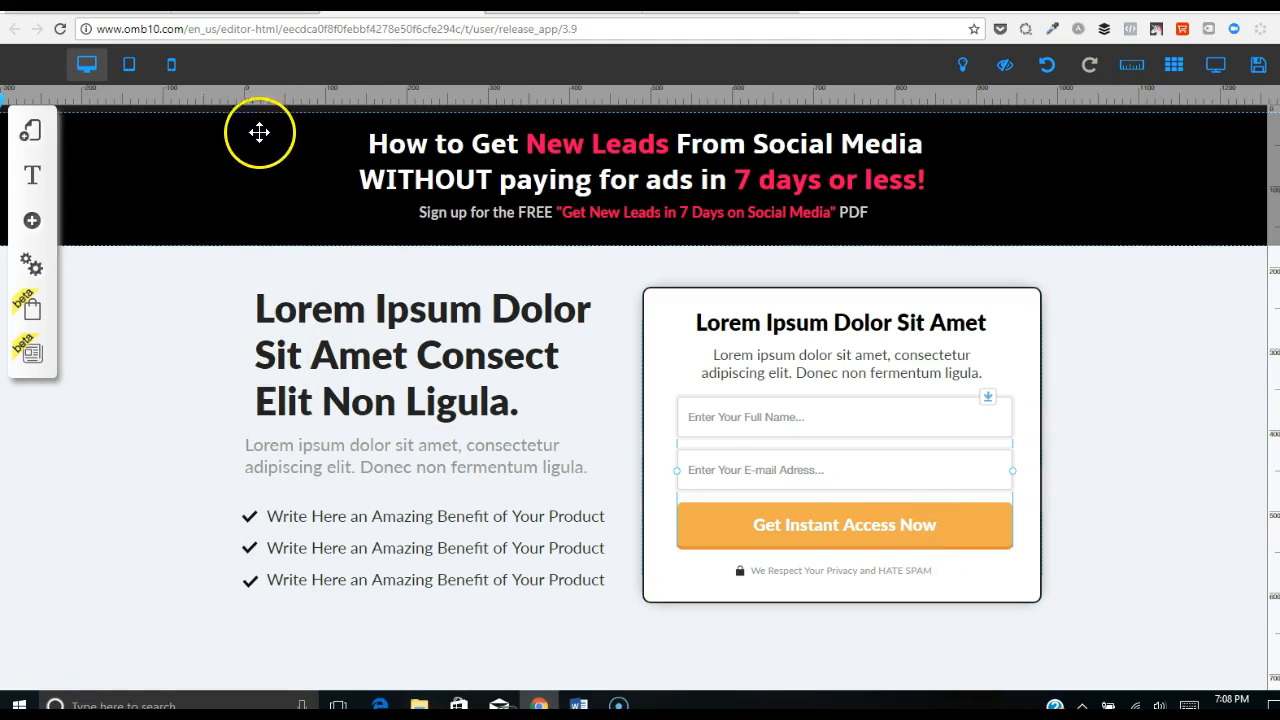
Reopen the form's elements to review its name and e-mail fields, and close them without changes.
click(928, 524)
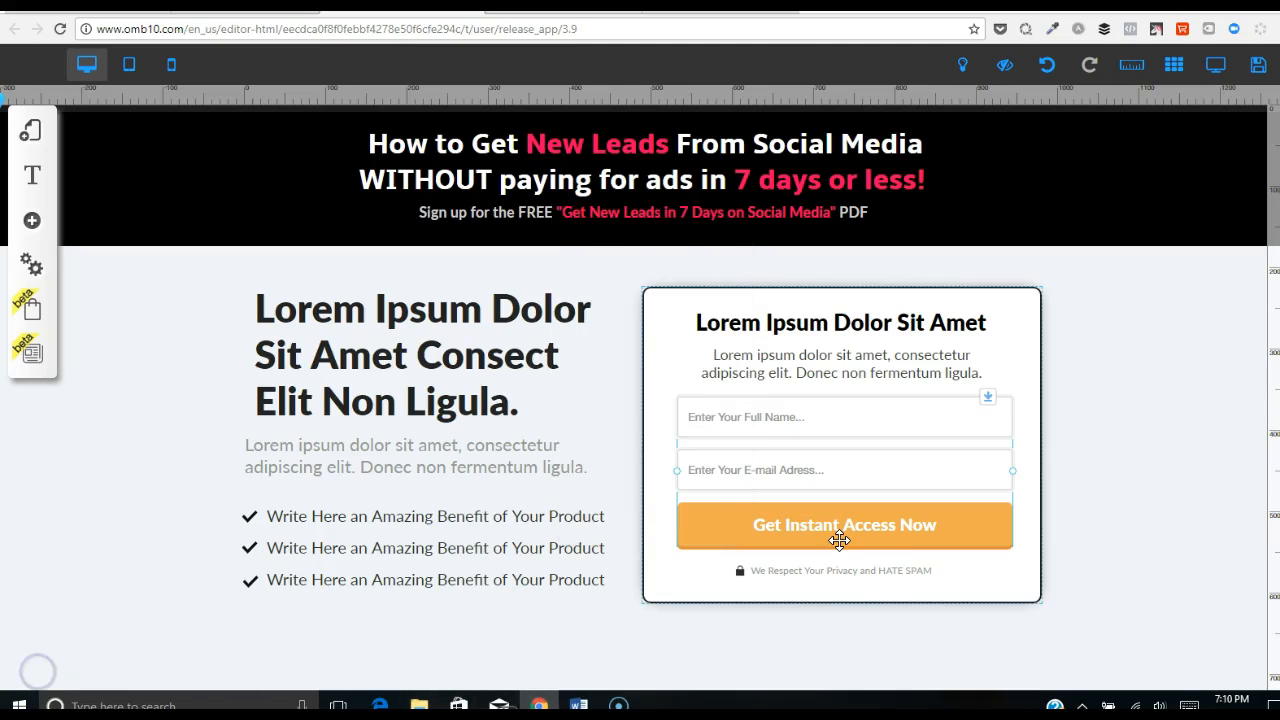
click(840, 540)
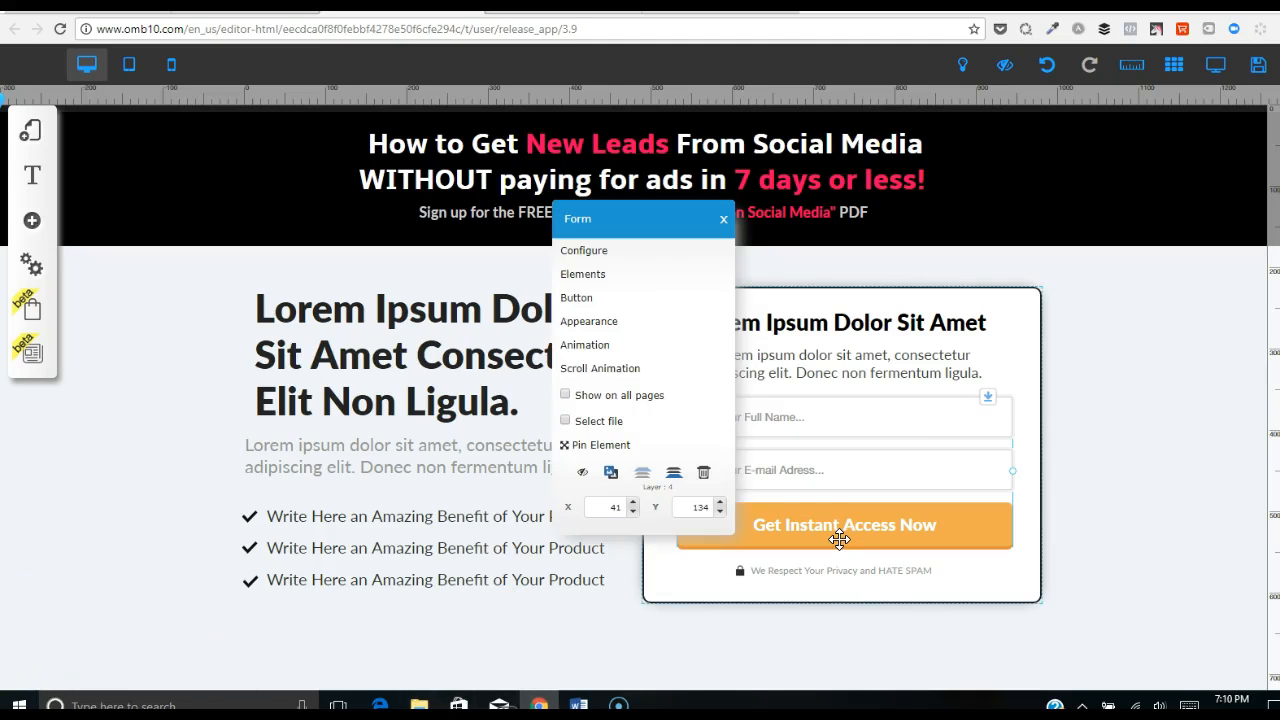
click(606, 276)
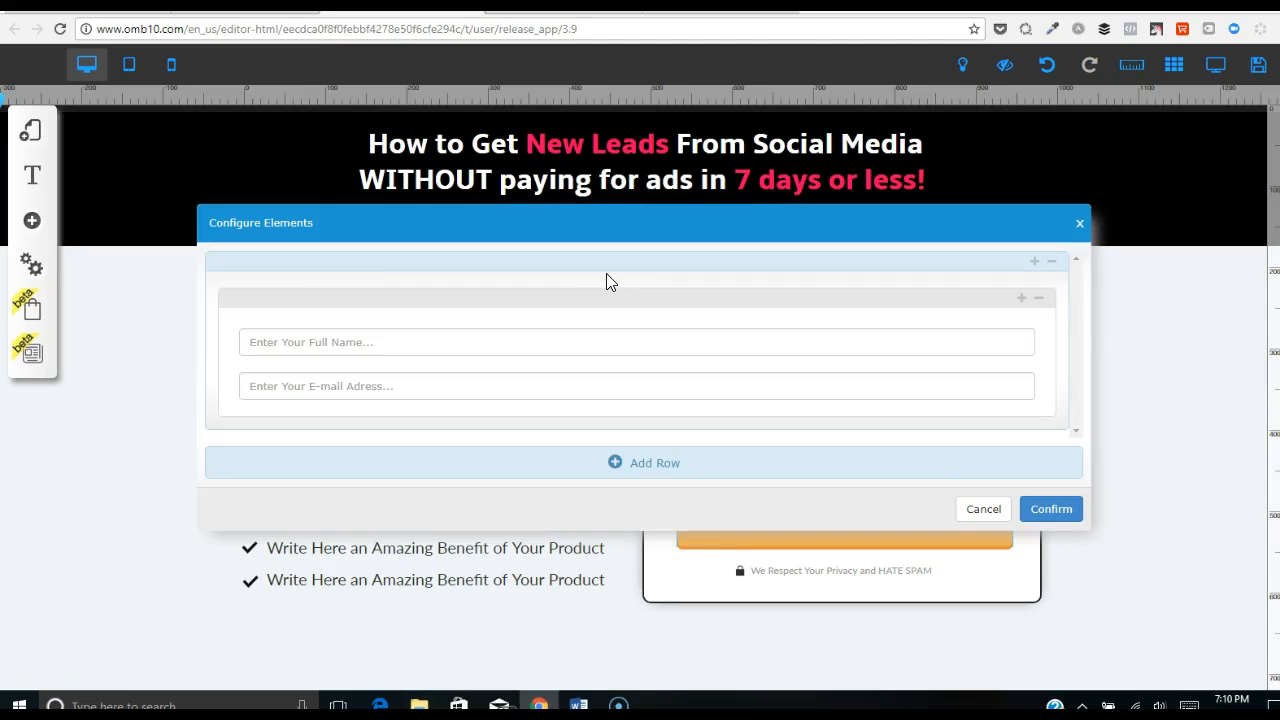
click(1080, 224)
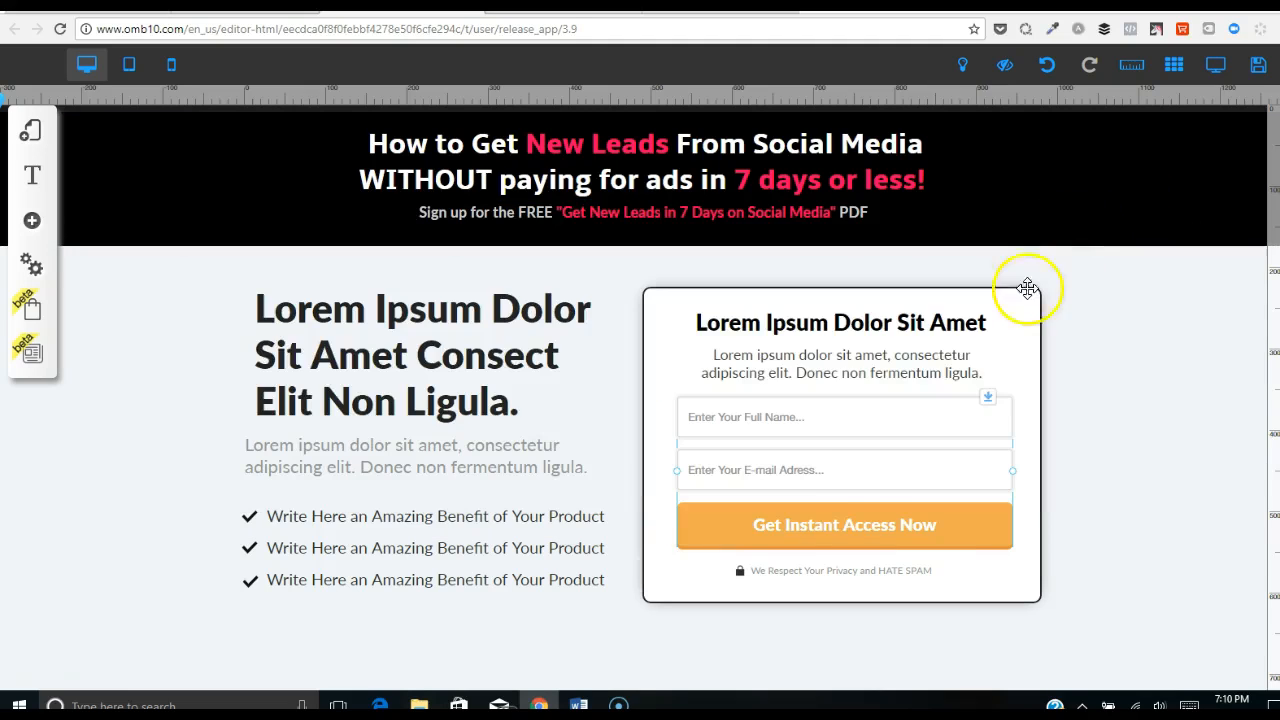
In the form's received email response settings, choose the Thank You - Five page as the action taken after submission.
click(846, 523)
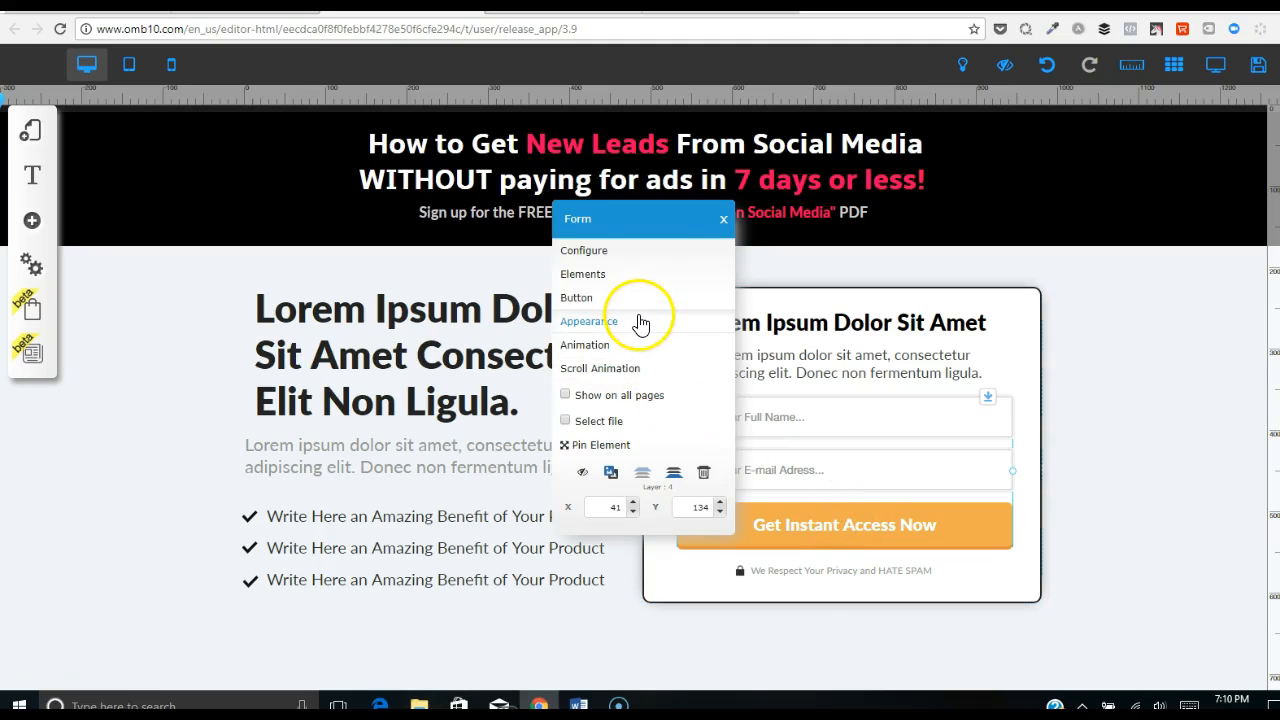
click(648, 252)
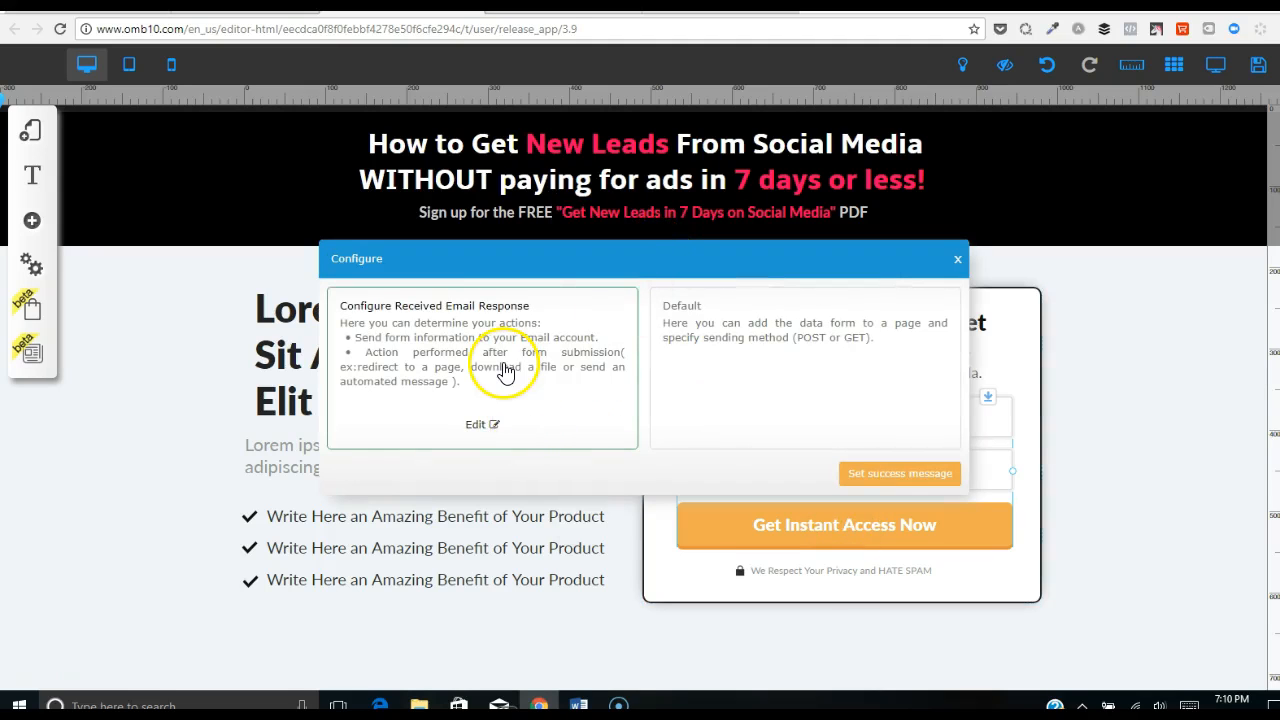
click(477, 425)
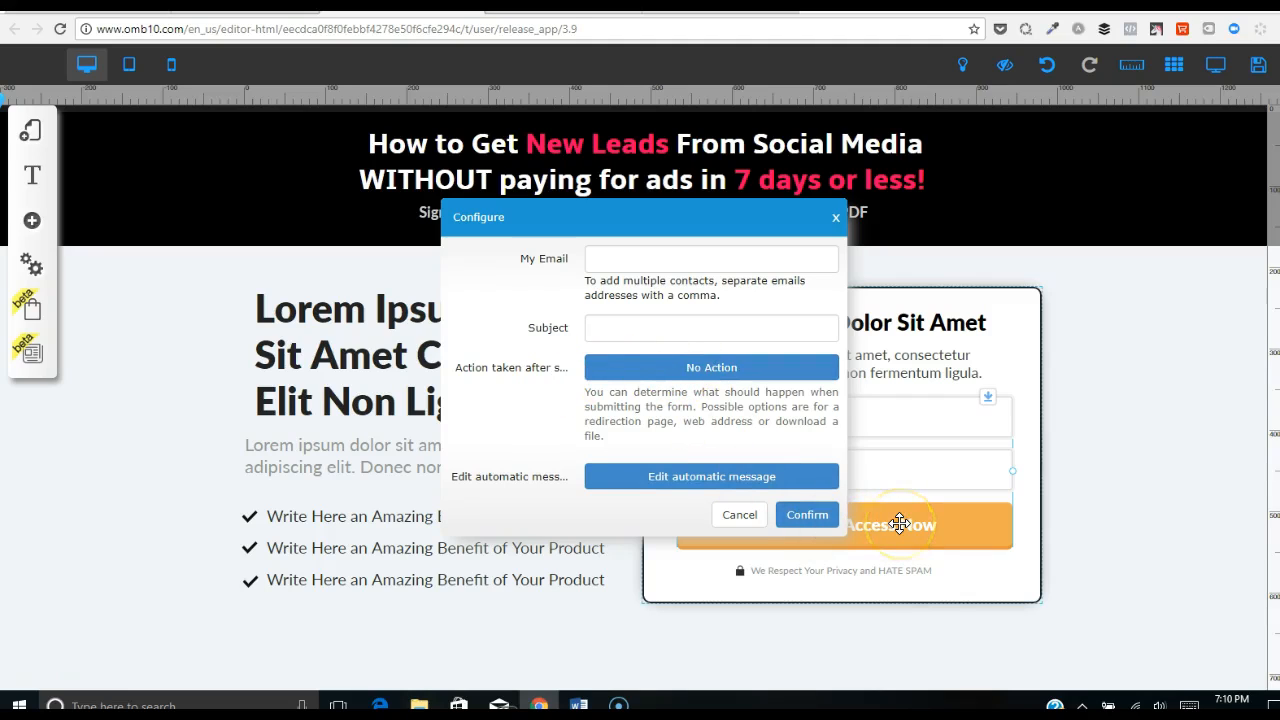
click(736, 371)
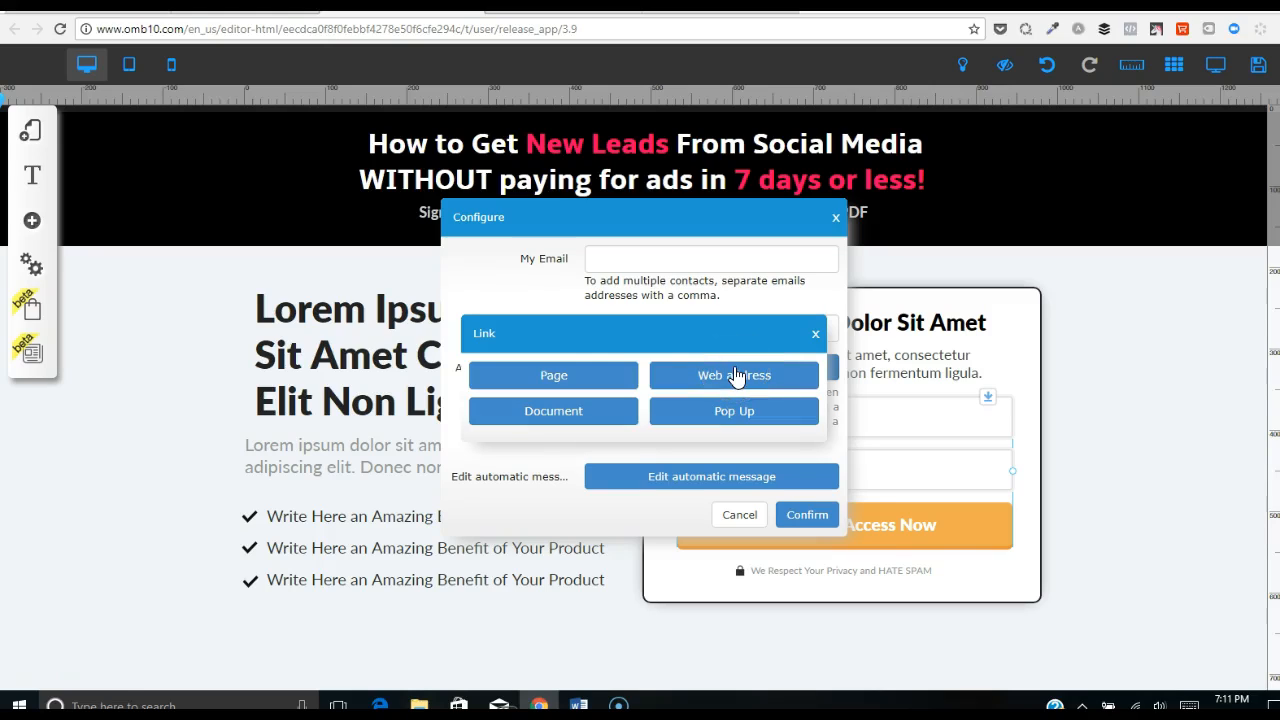
click(553, 385)
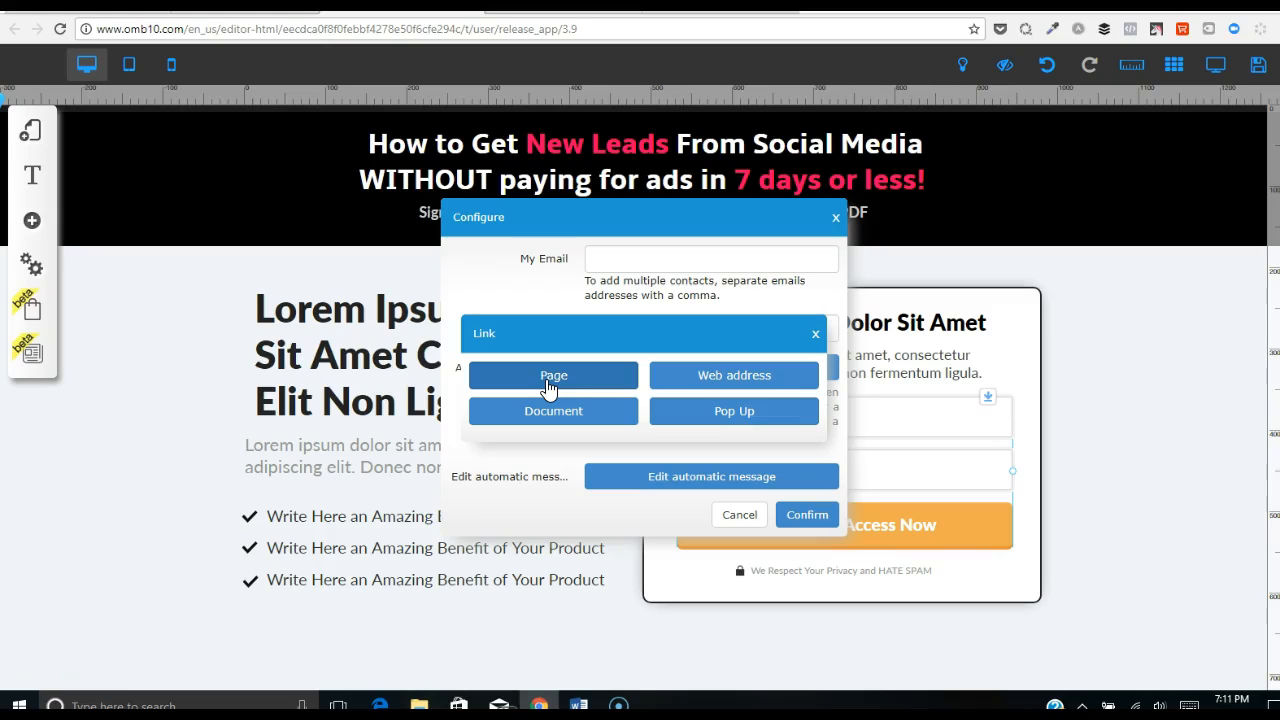
click(549, 388)
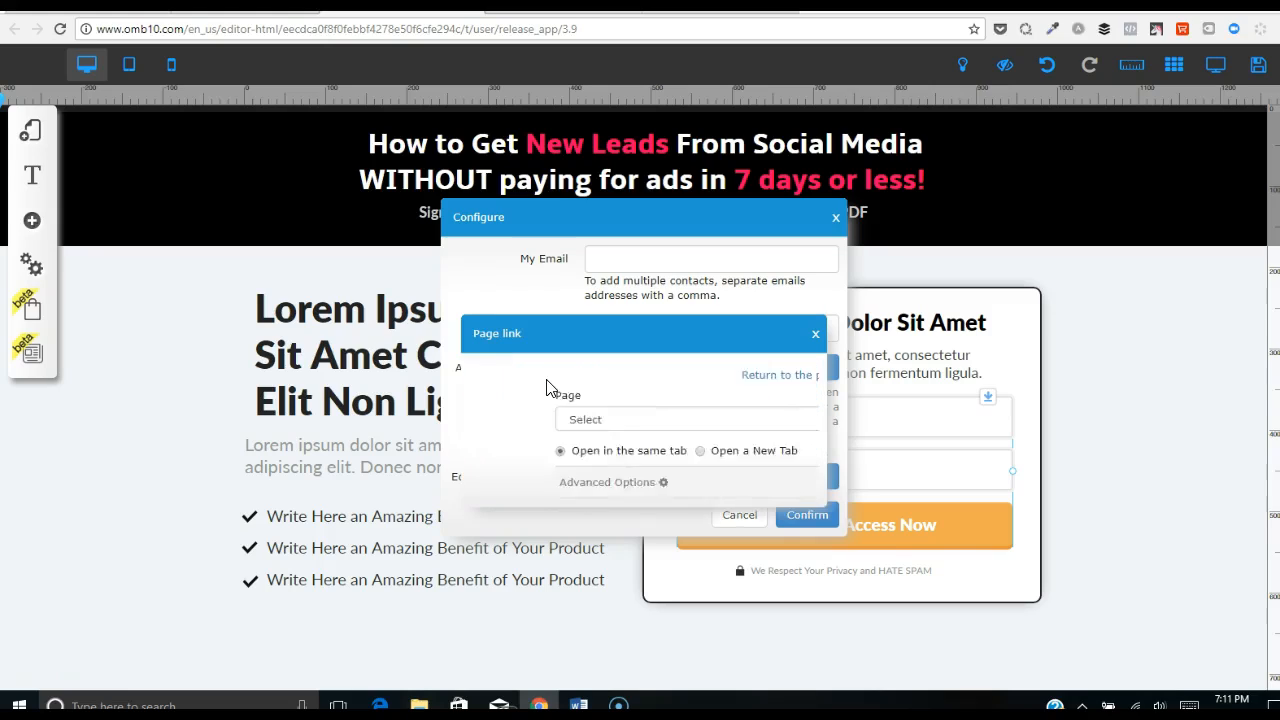
click(811, 424)
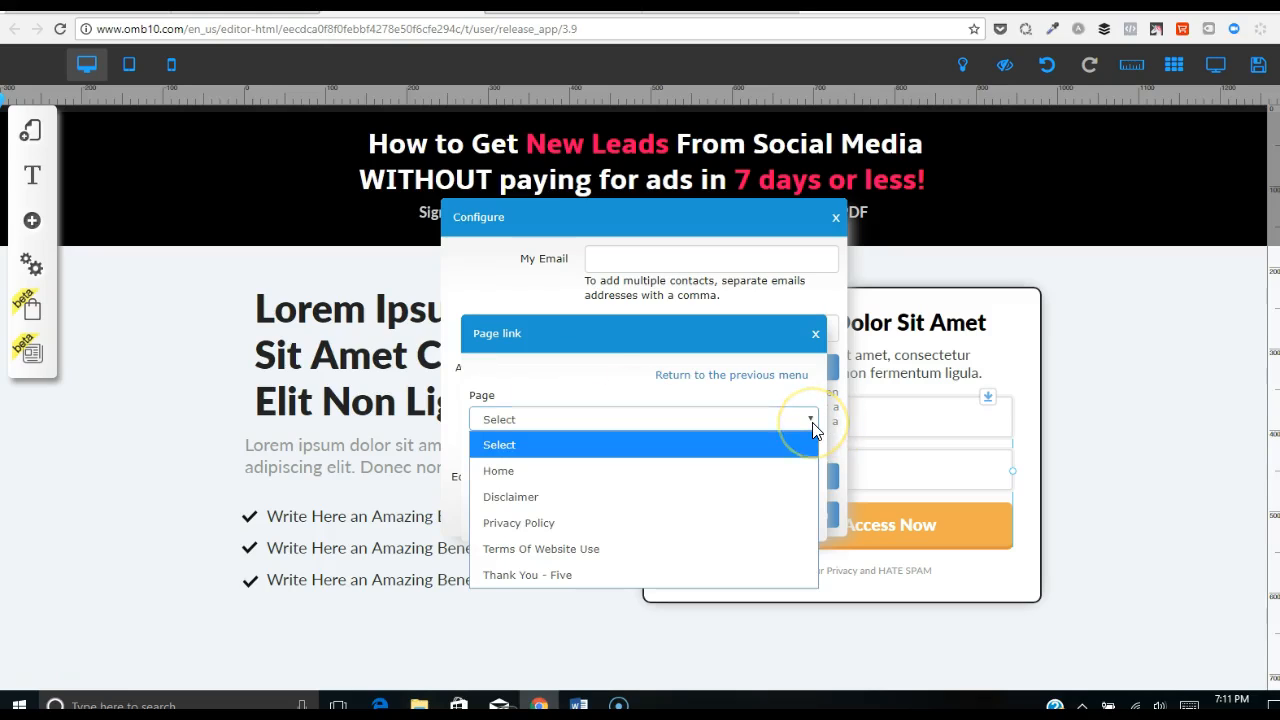
click(813, 437)
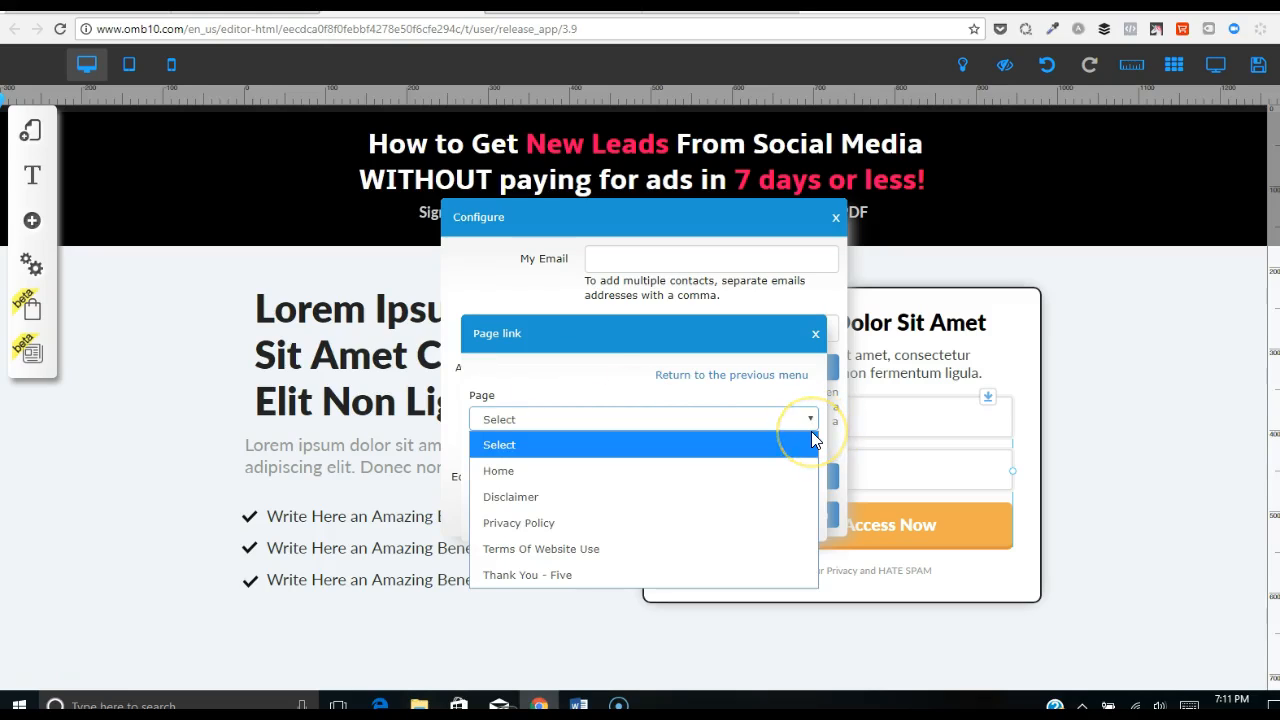
click(652, 573)
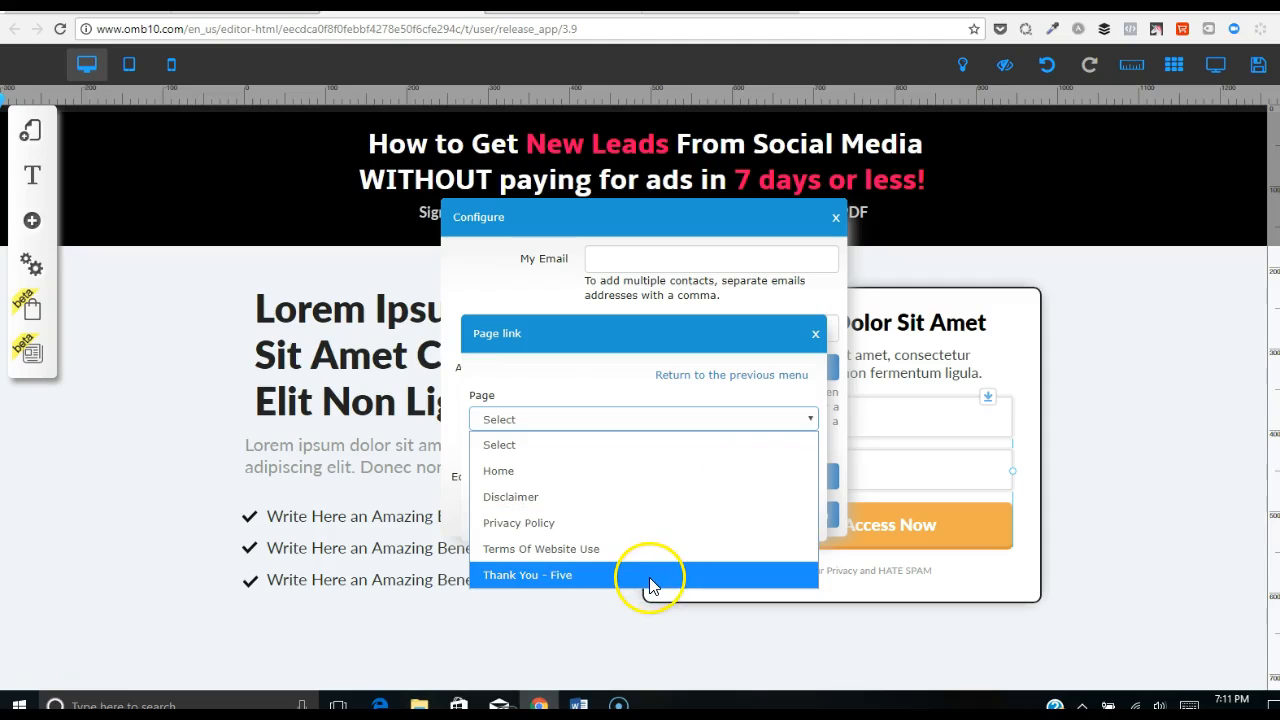
click(650, 582)
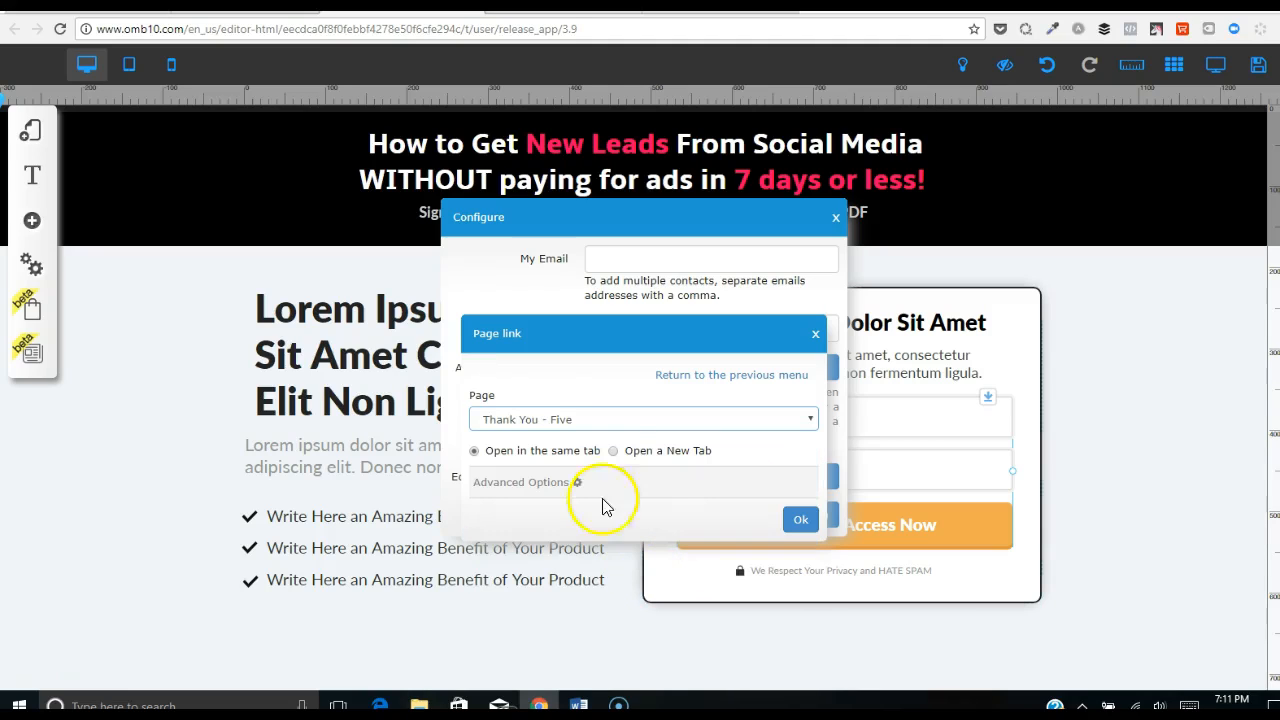
Set the thank-you page link to open in a new tab, check its advanced options and accept the link.
click(613, 451)
click(578, 490)
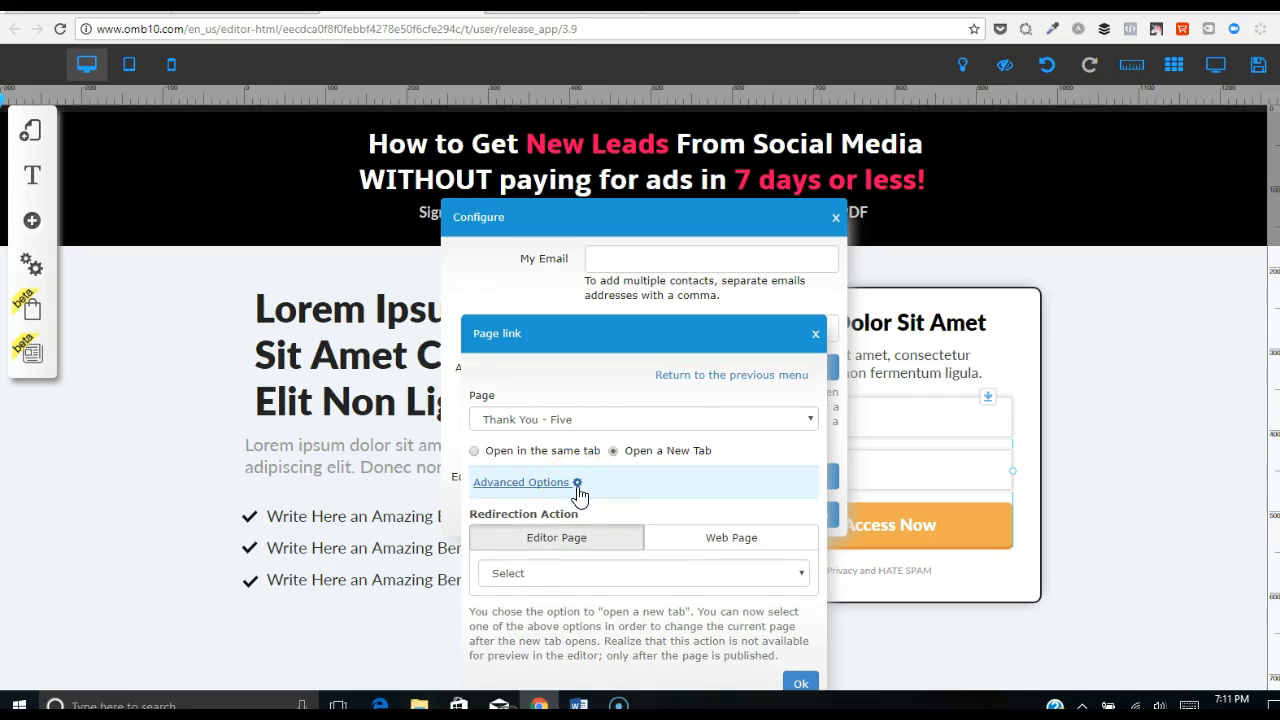
click(578, 490)
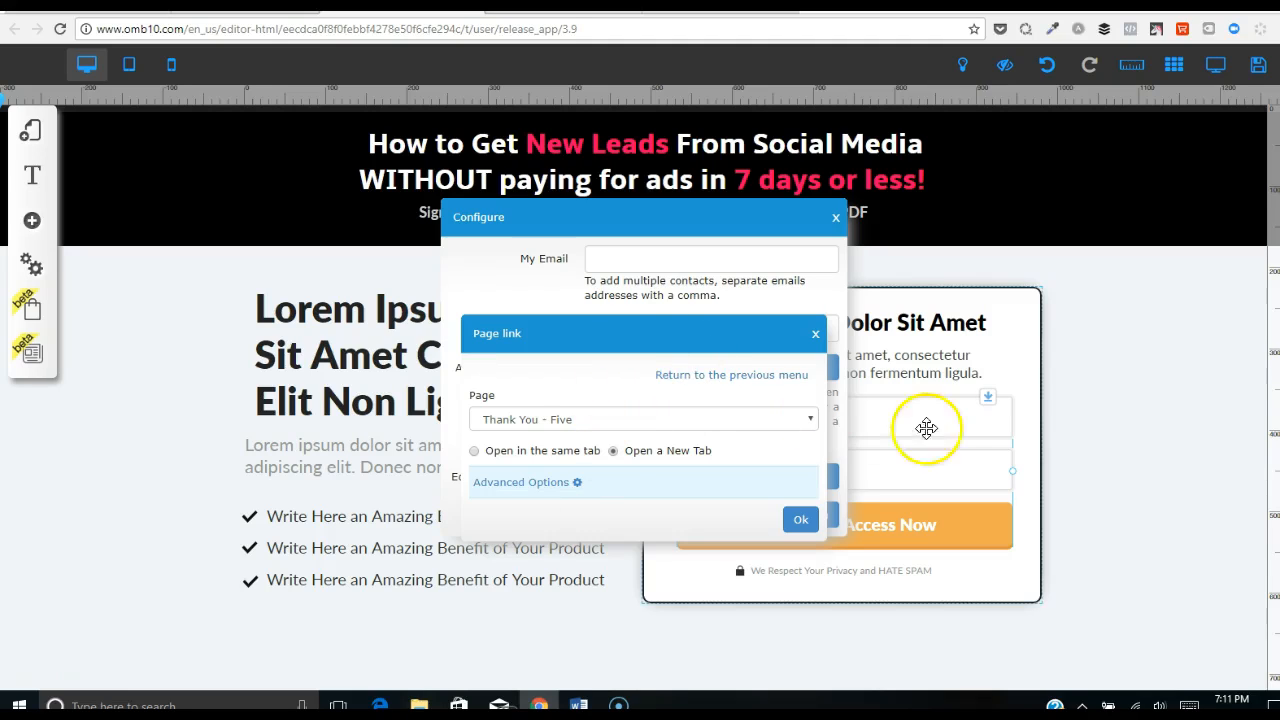
click(800, 521)
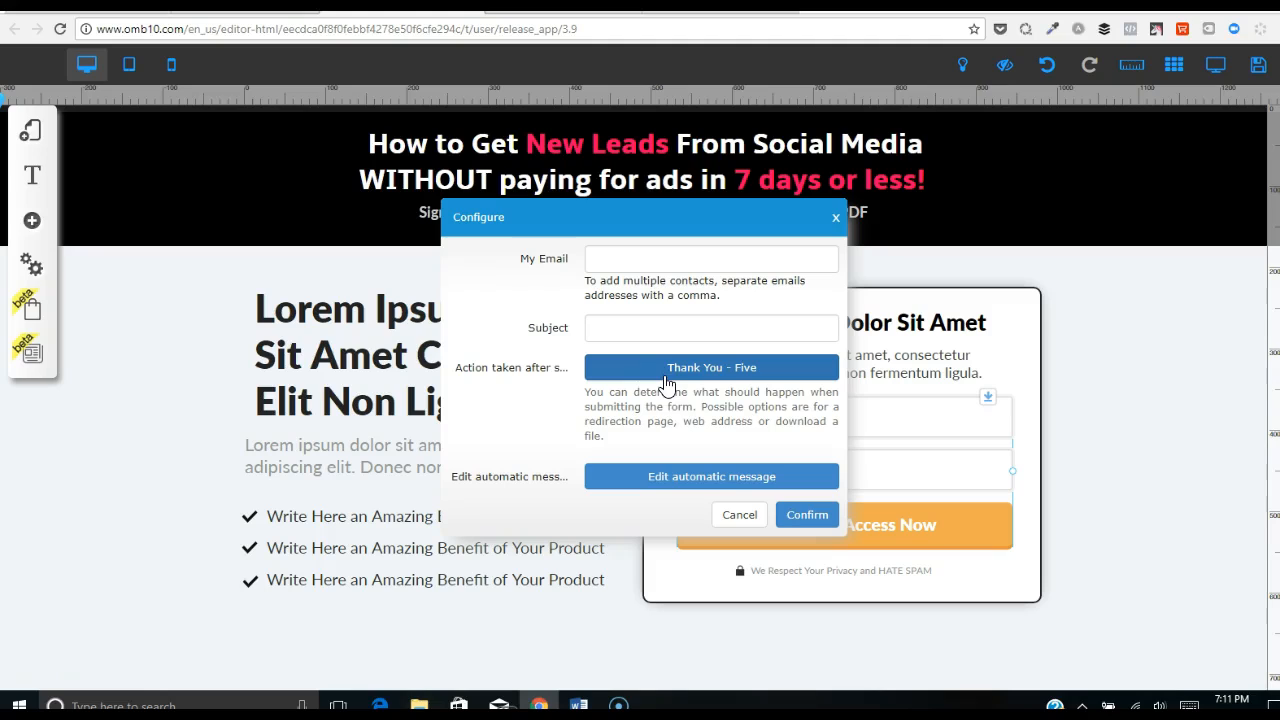
Fill in the notification e-mail address, set the subject to "Thank you", confirm the email response and close the form configuration.
click(697, 482)
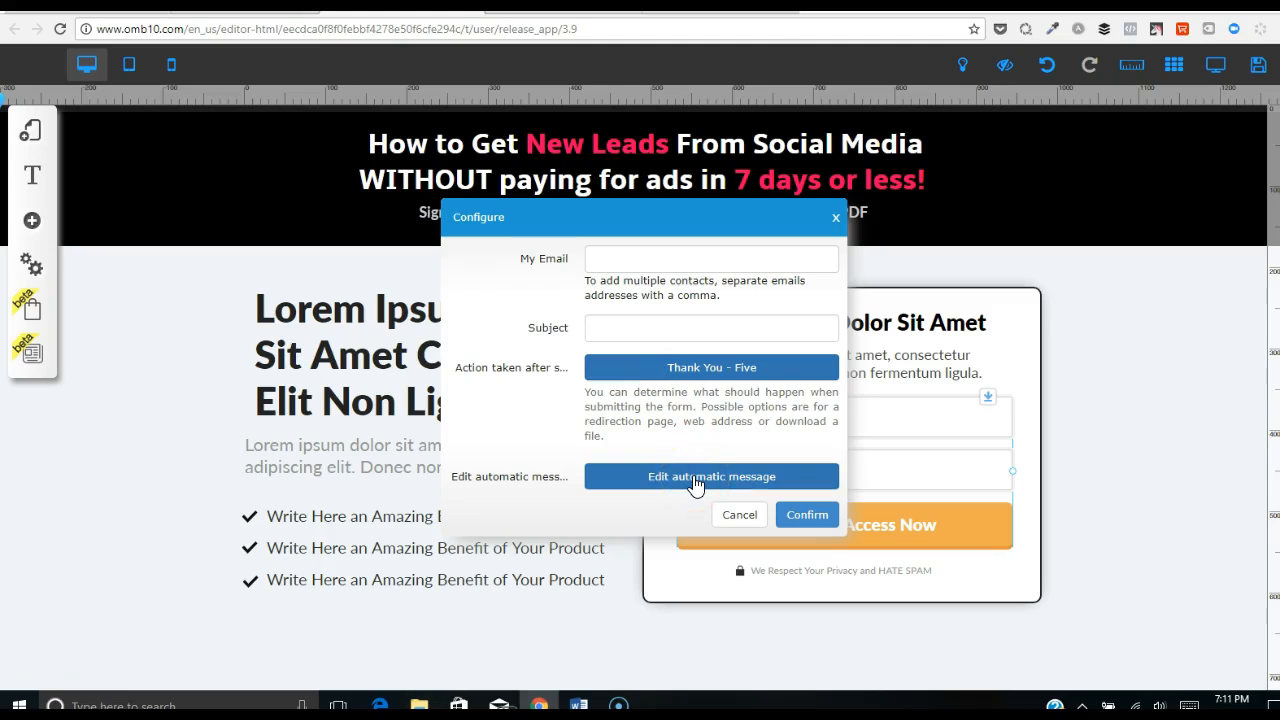
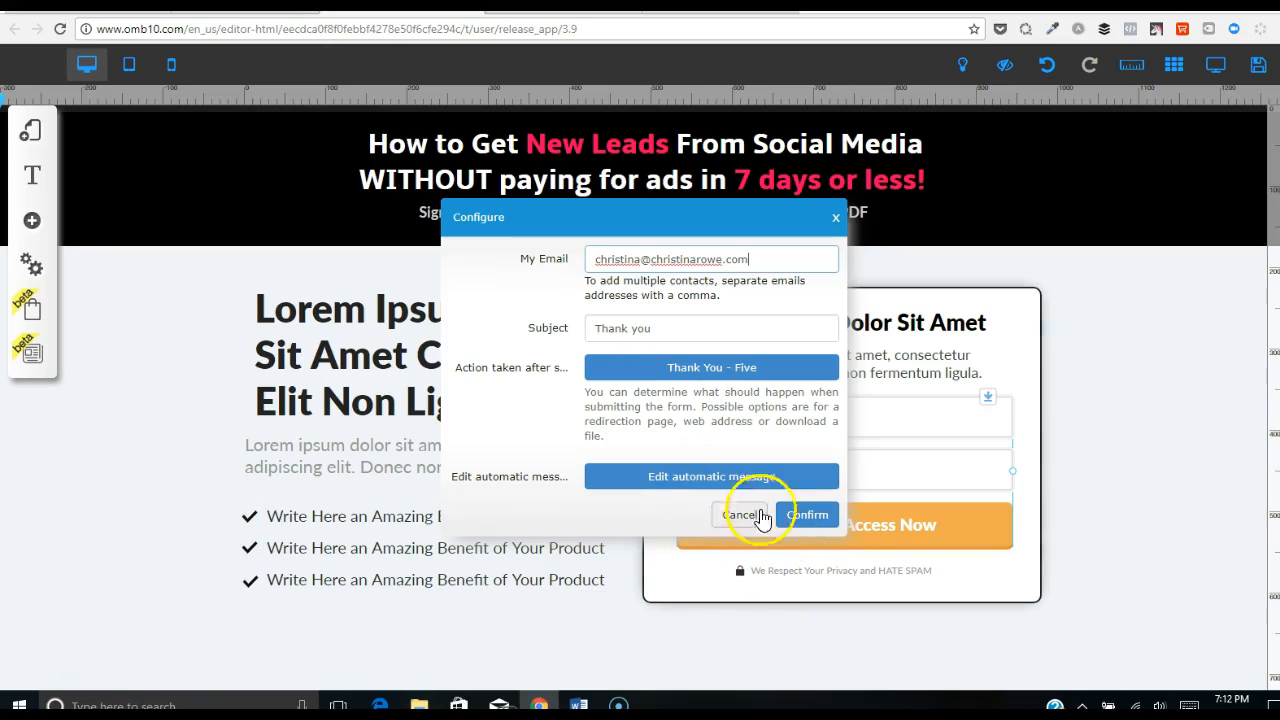
click(818, 520)
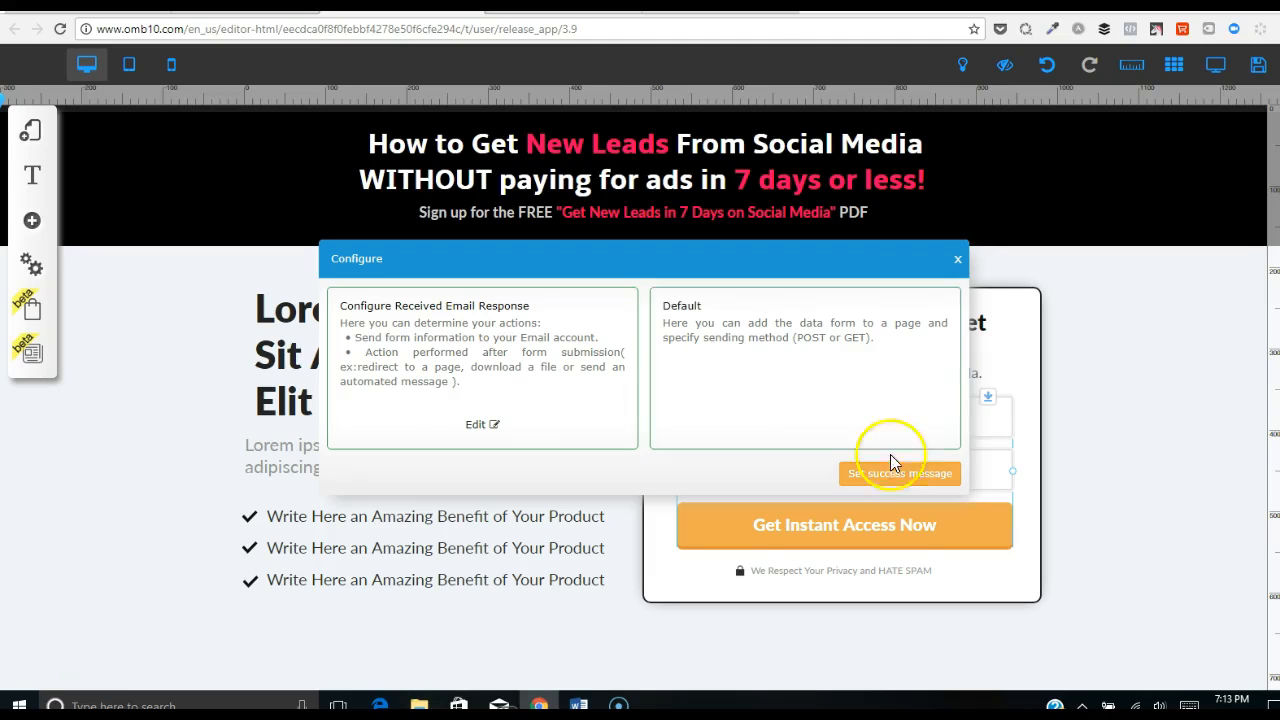
click(958, 264)
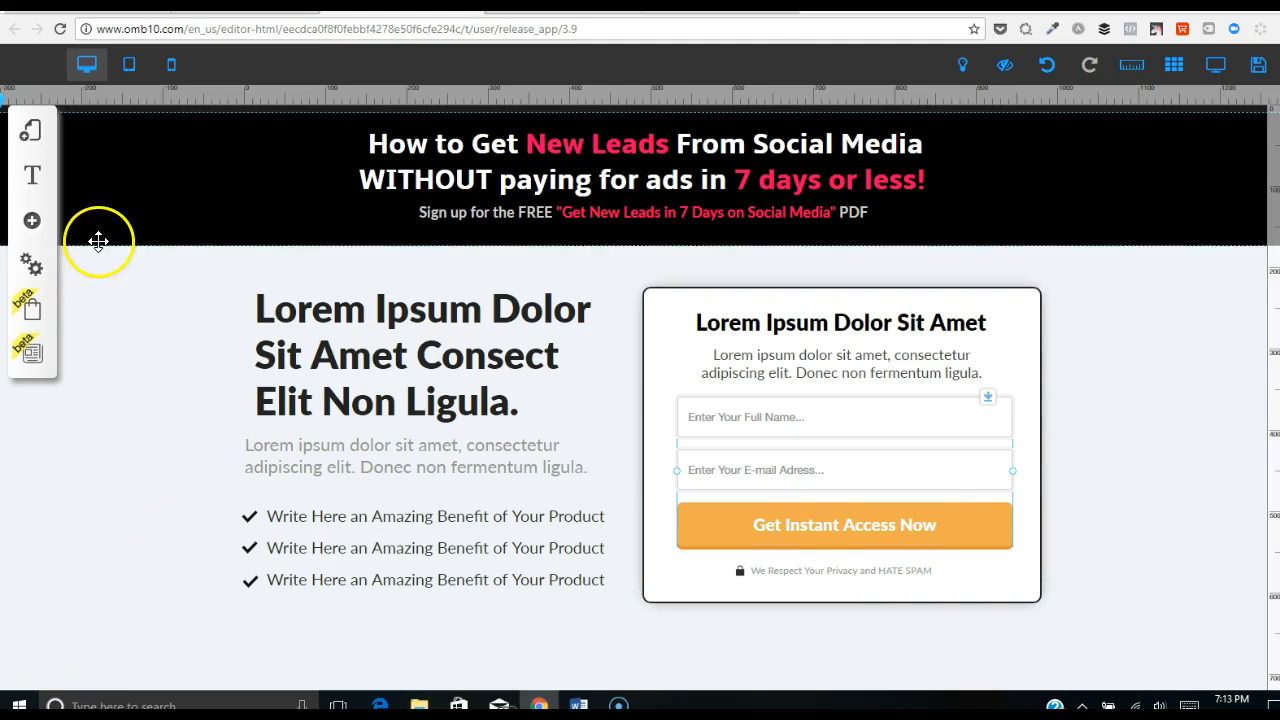
Open the appearance settings of the banner behind the opt-in form and start customizing its Banner_custom_28 style.
click(1154, 346)
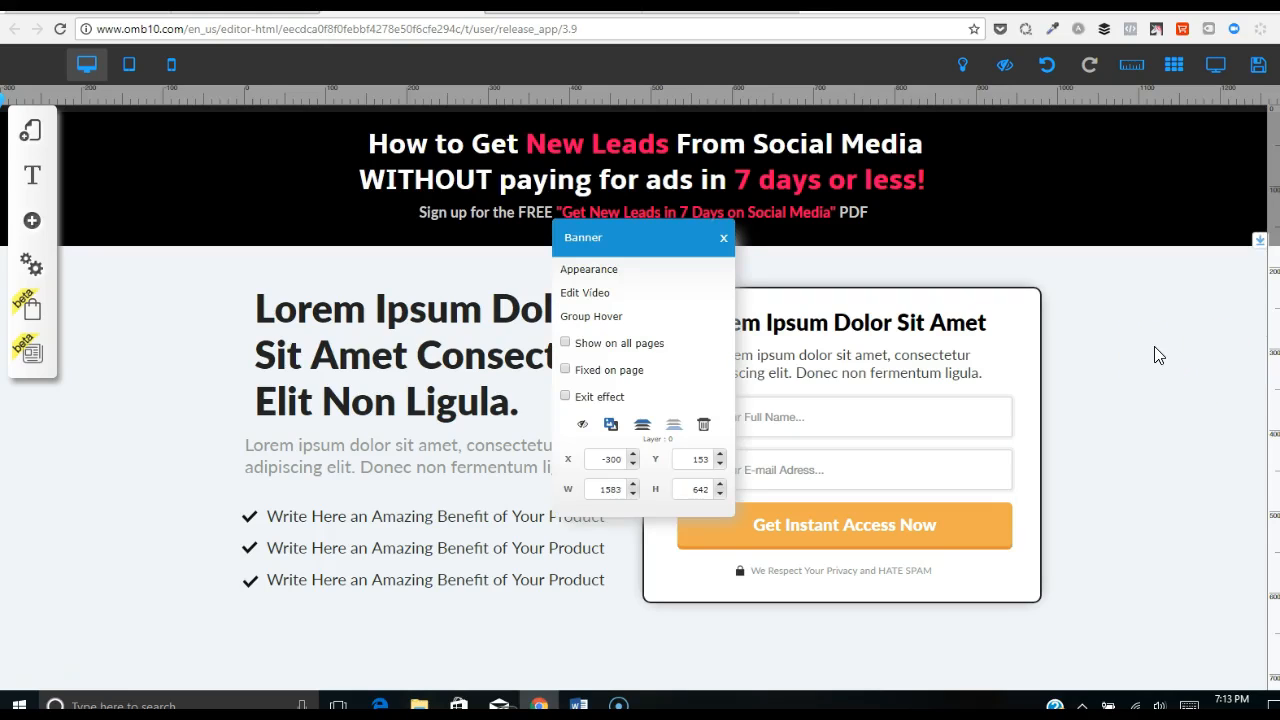
click(575, 272)
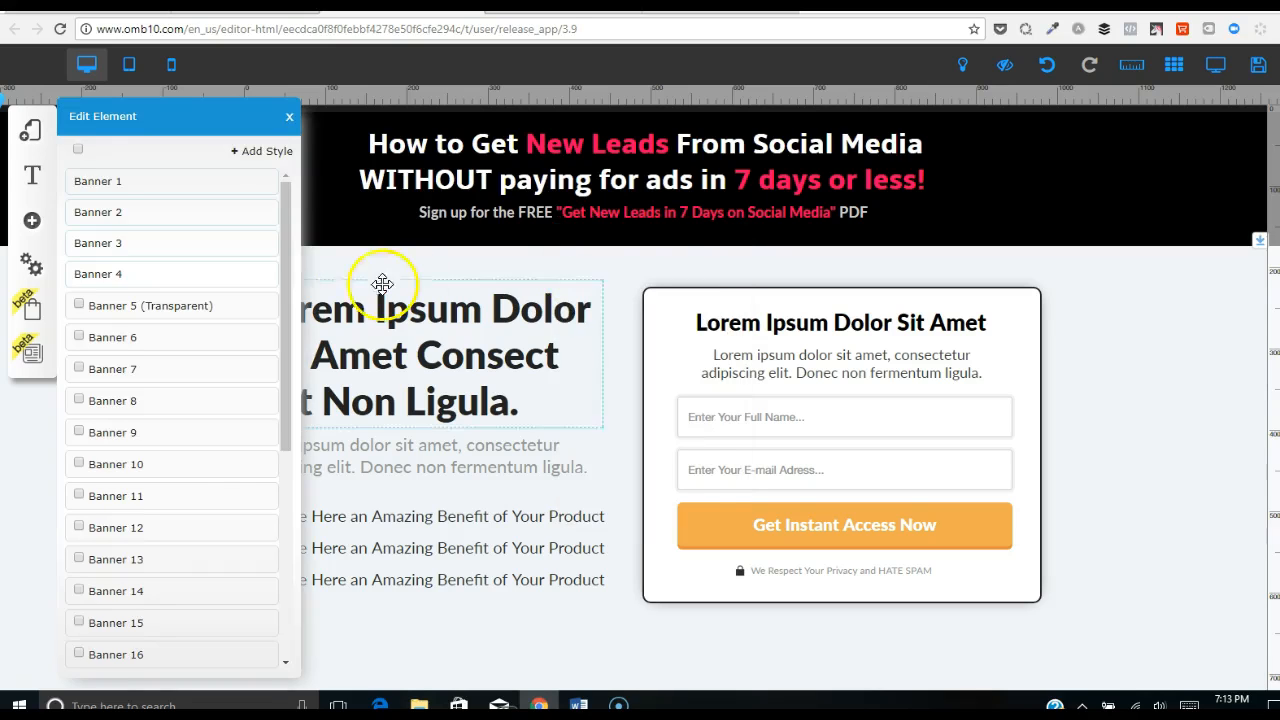
drag(288, 273, 294, 509)
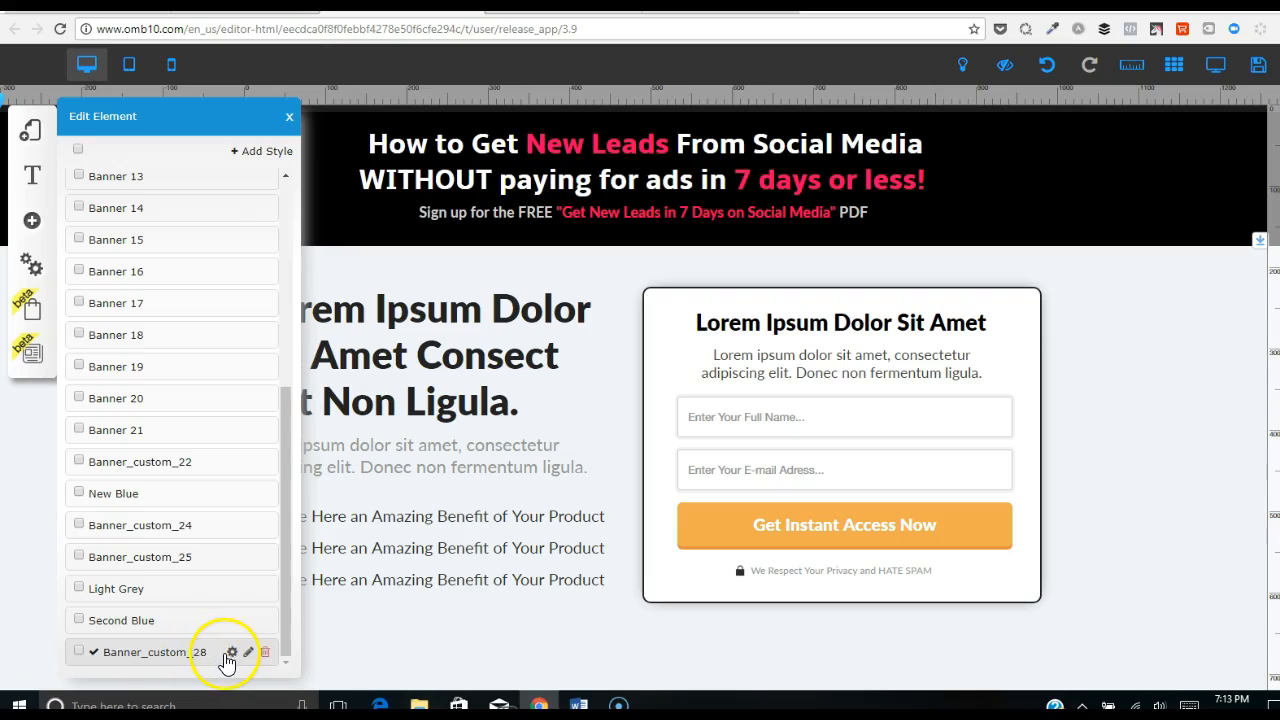
click(232, 653)
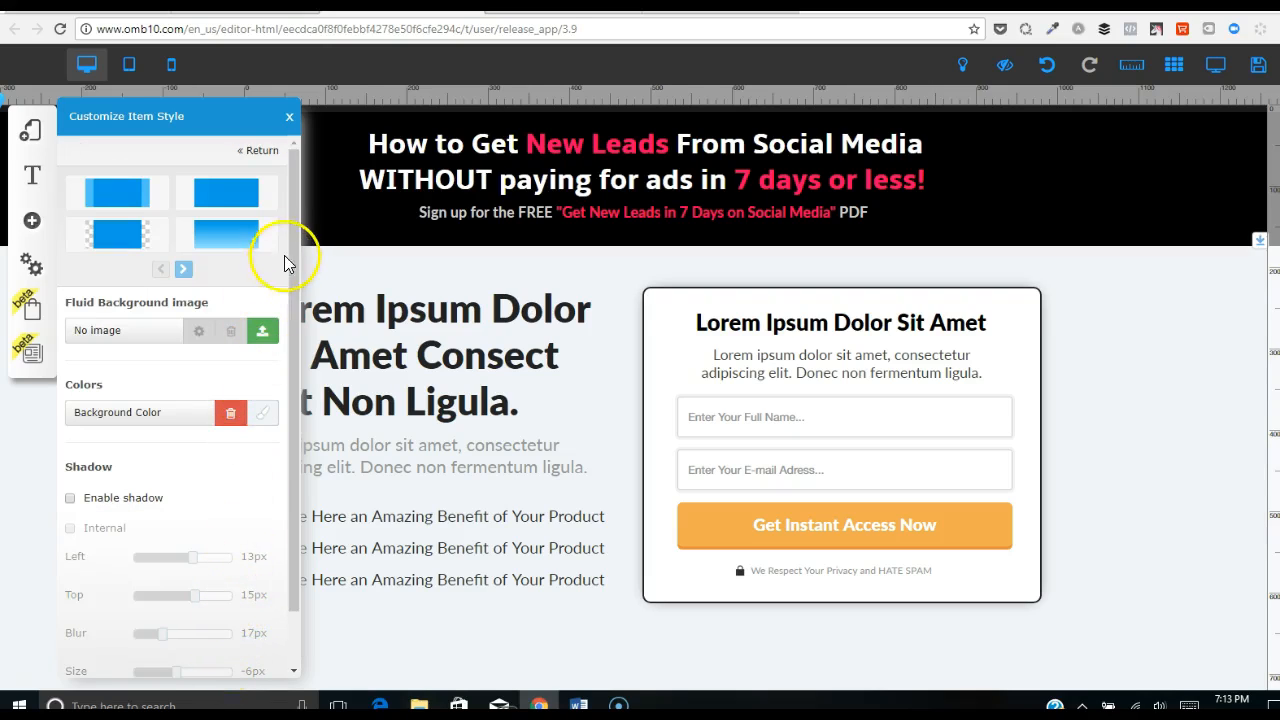
drag(291, 240, 292, 367)
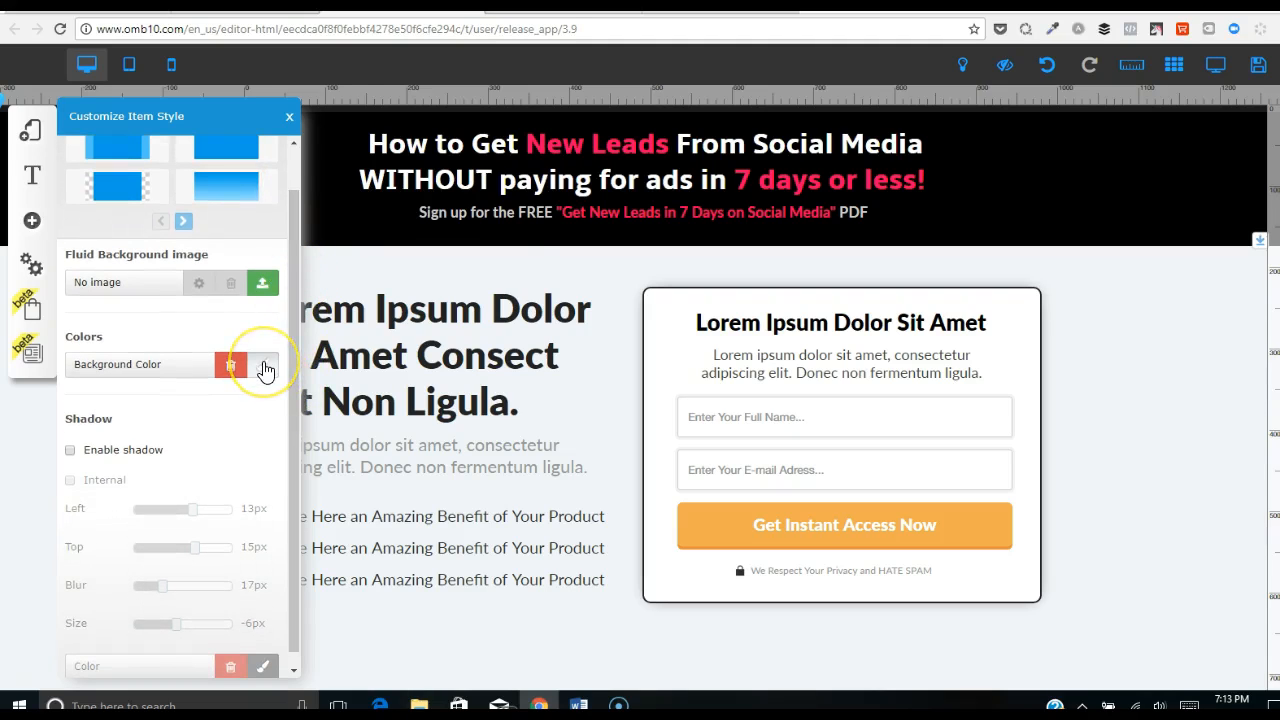
Set the background color of the Banner_custom_28 style to white.
click(264, 366)
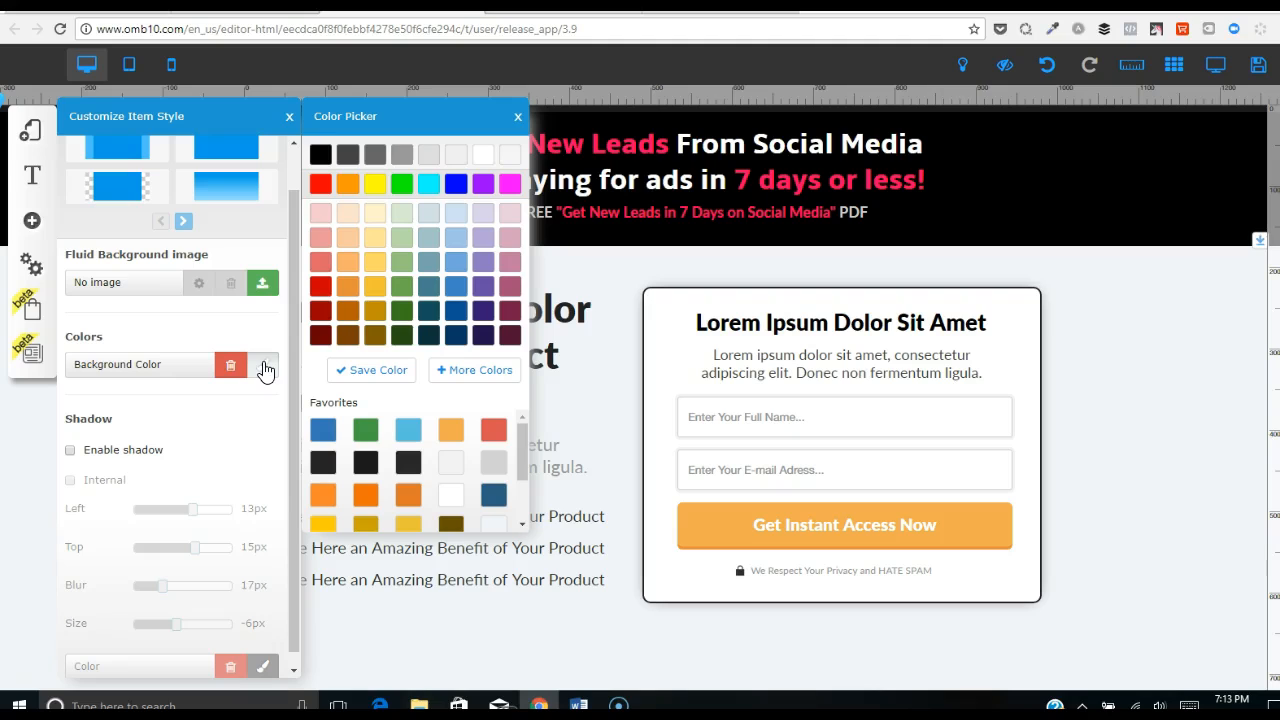
click(349, 158)
click(488, 157)
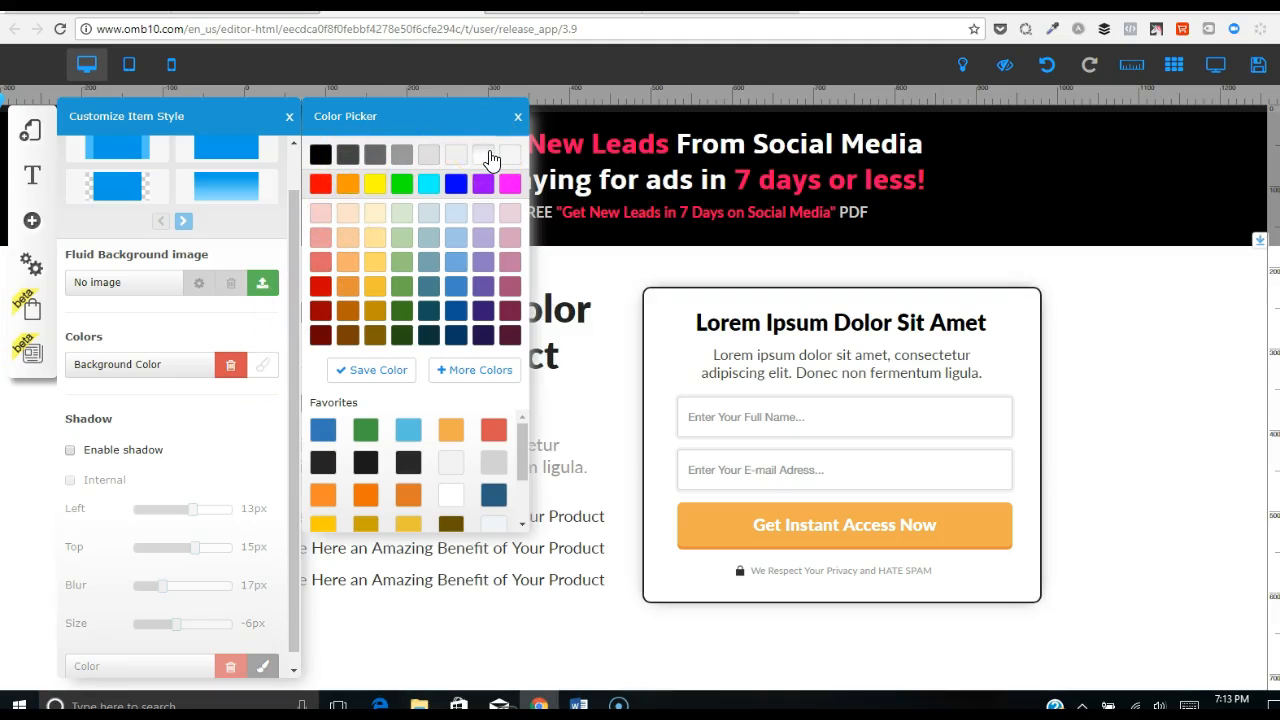
click(489, 160)
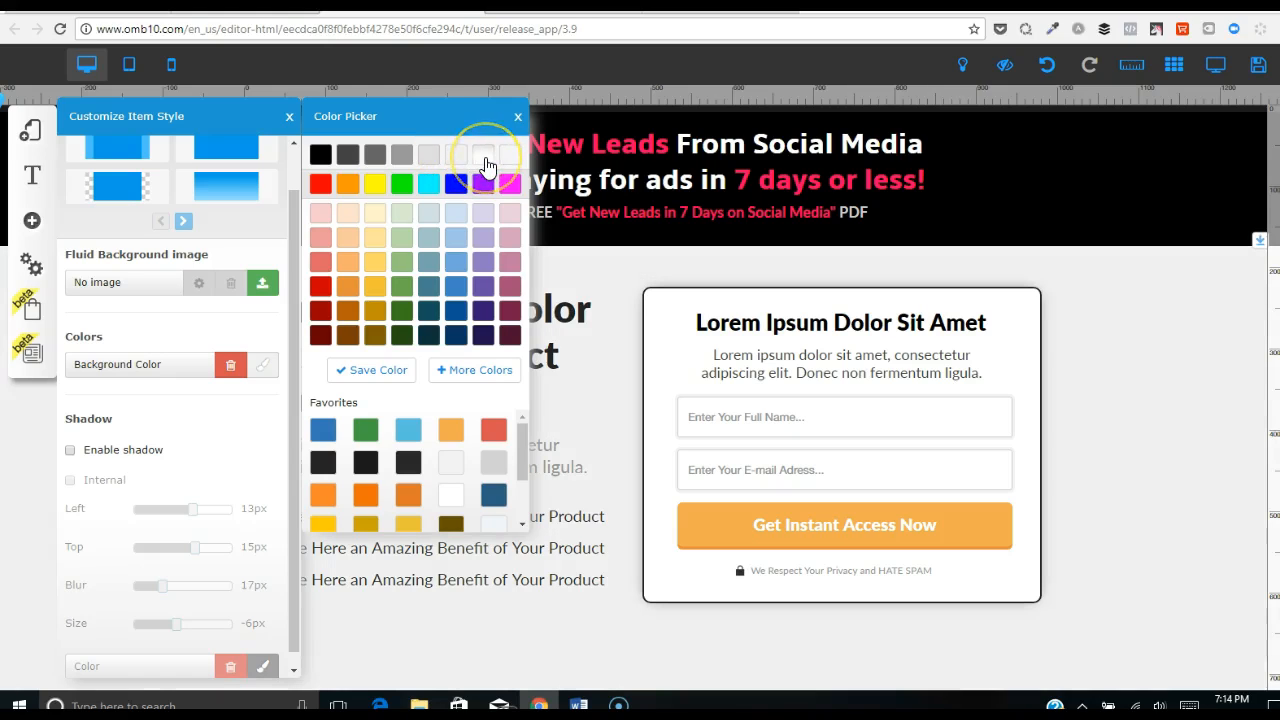
click(487, 160)
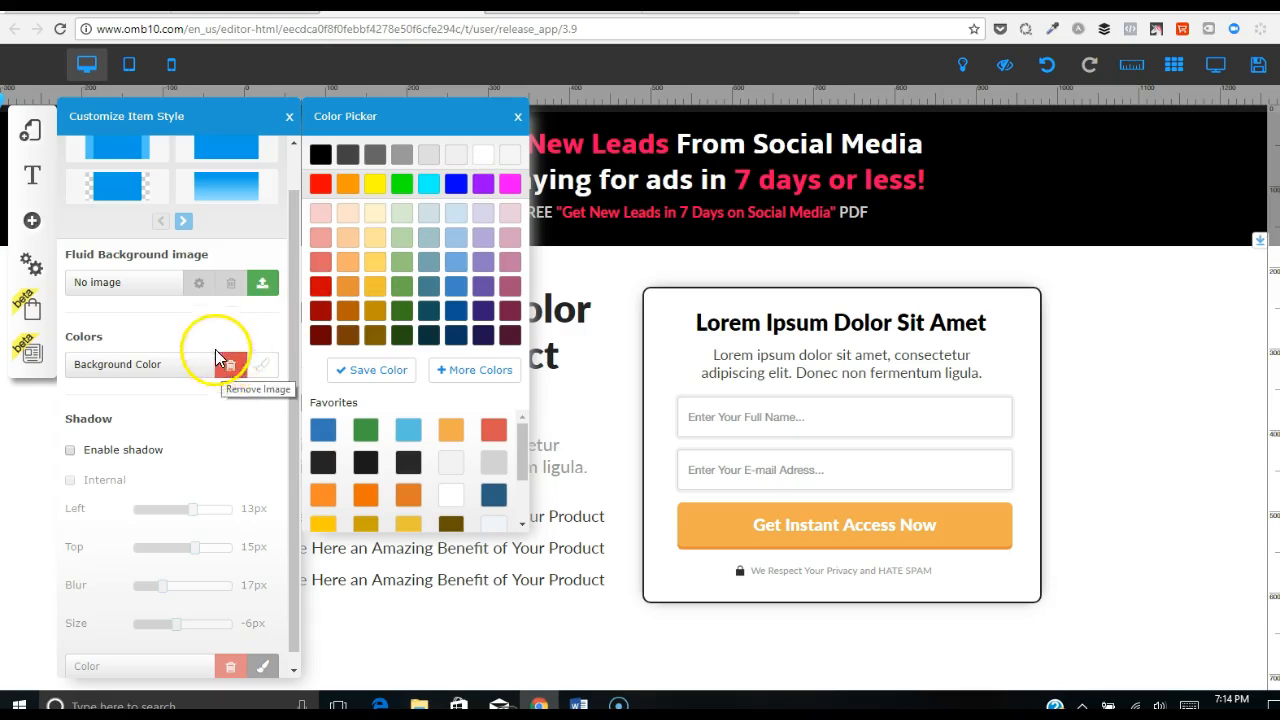
Apply the outstretched-arms photo from the Image Collection's health and sport category as the banner's fluid background image.
click(264, 286)
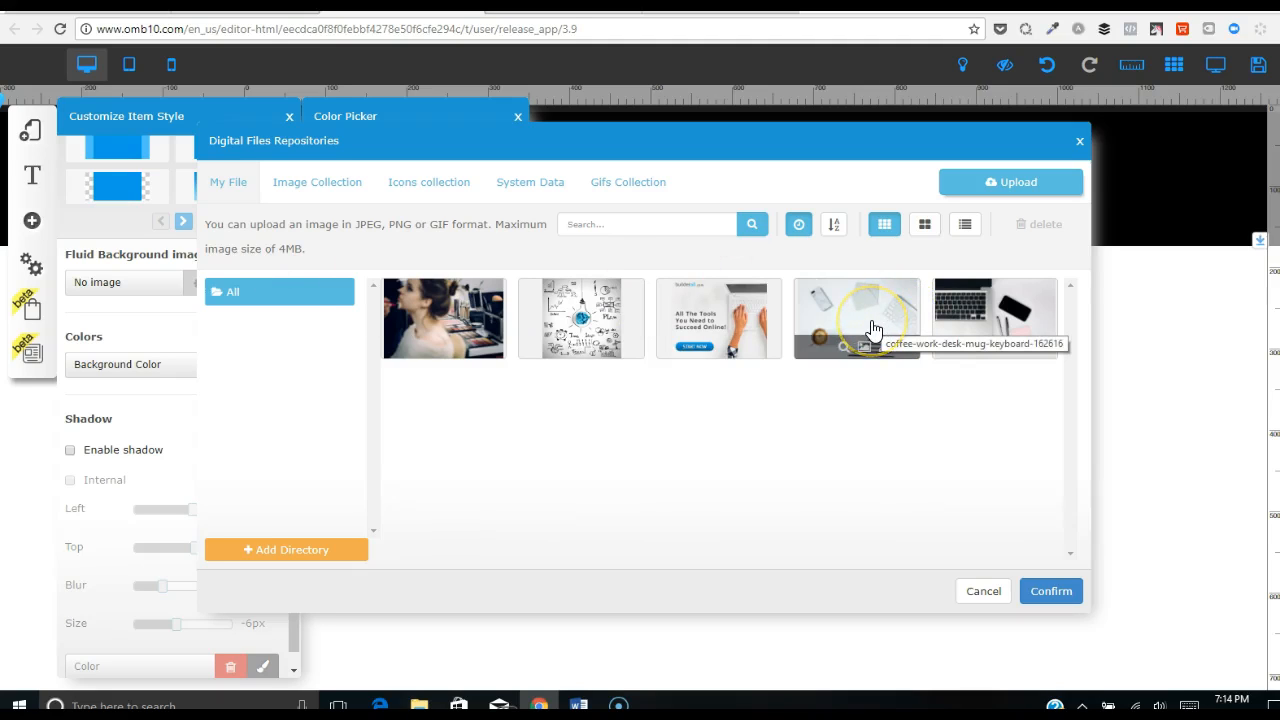
click(797, 301)
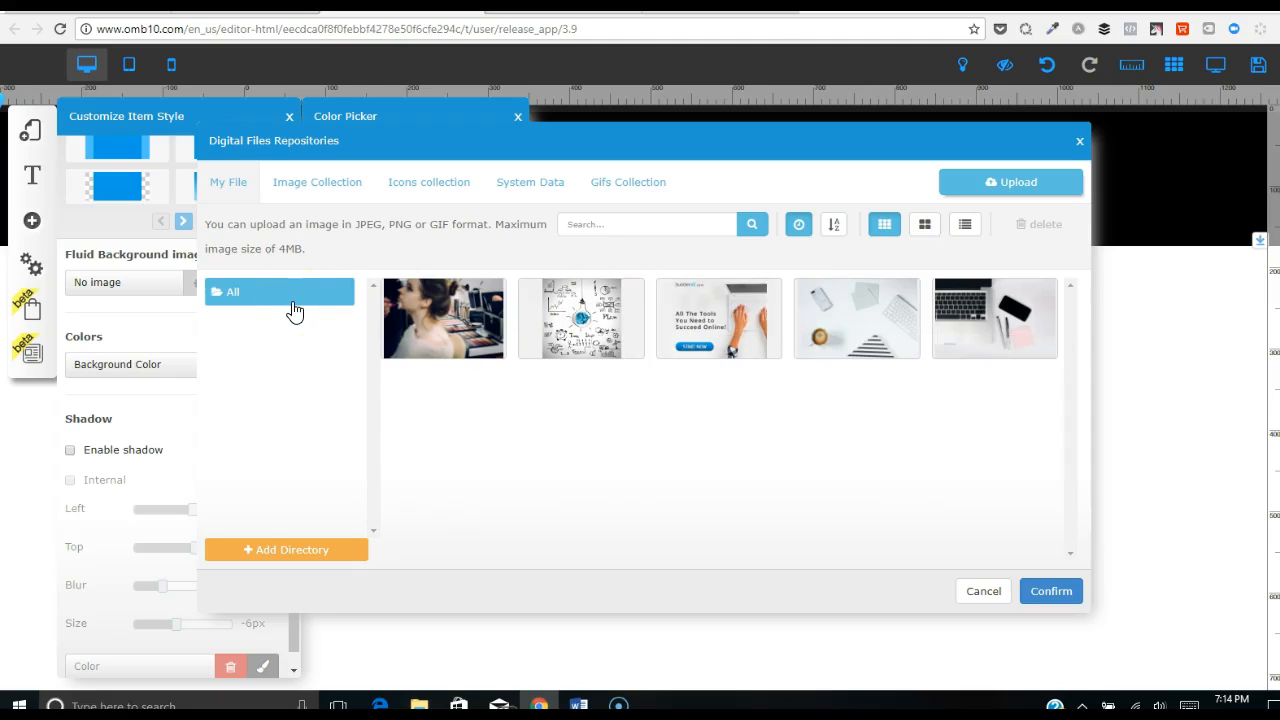
click(305, 188)
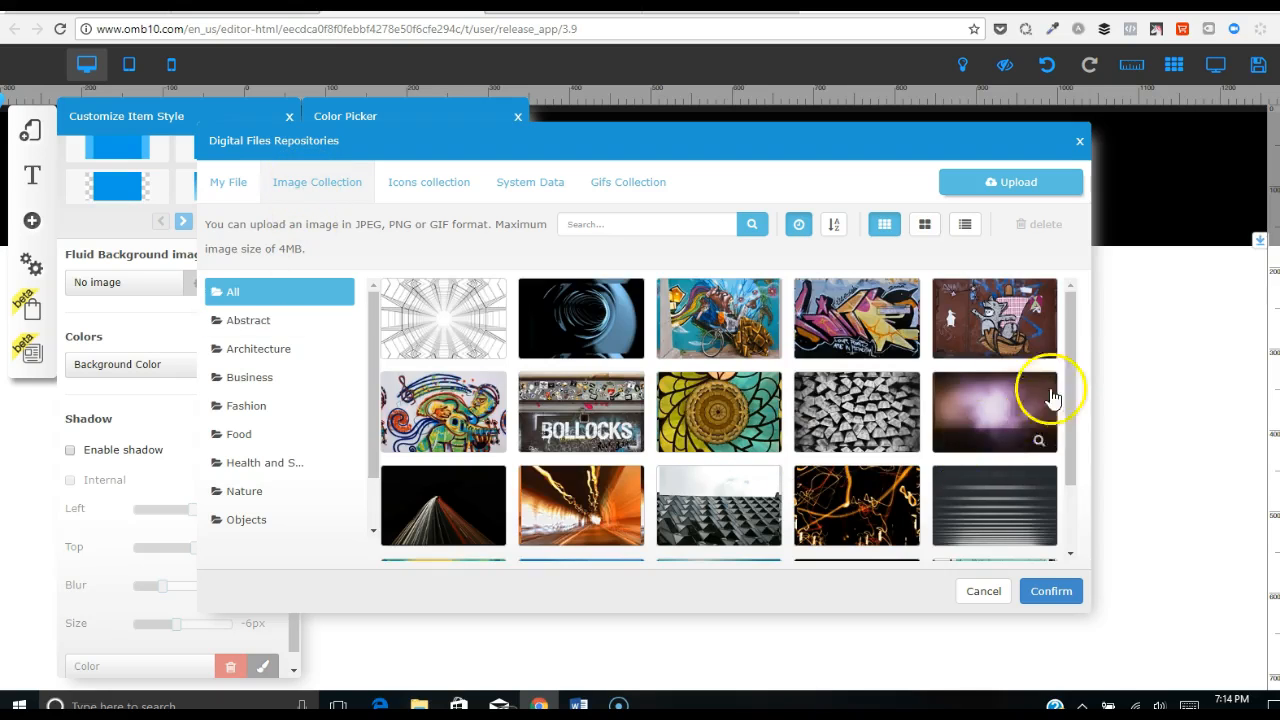
drag(1066, 326, 1078, 398)
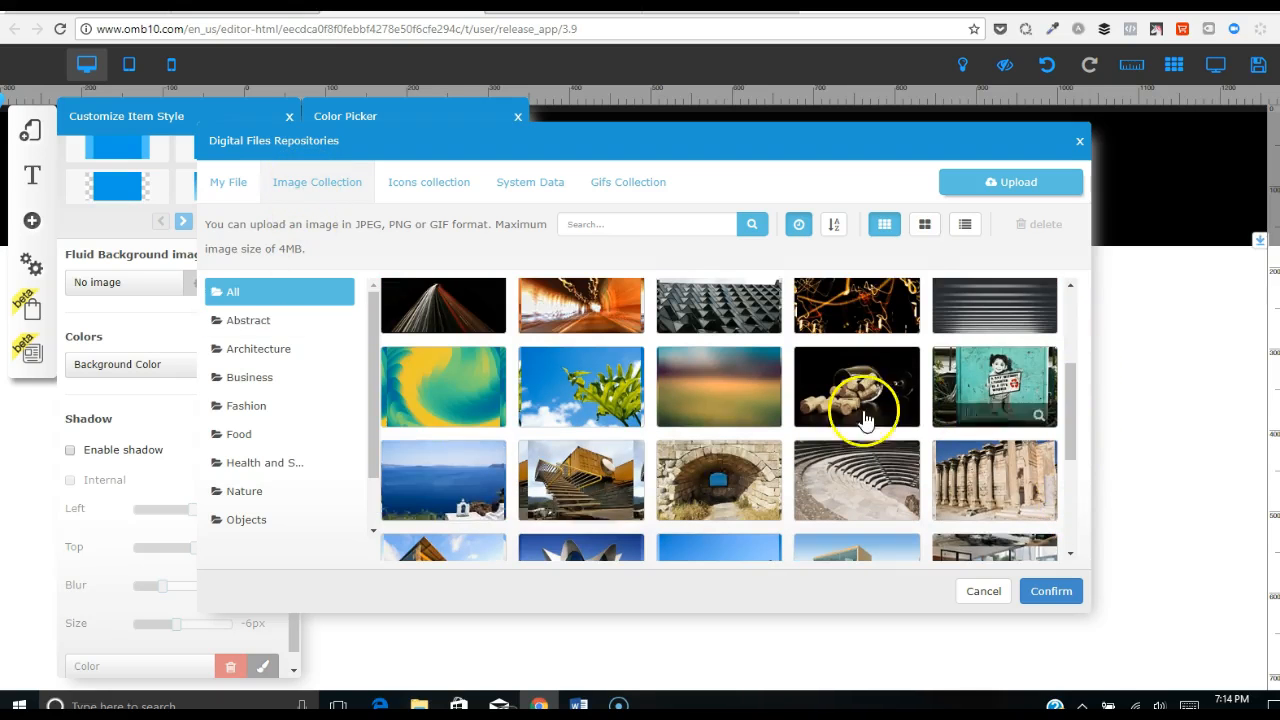
click(258, 466)
click(440, 330)
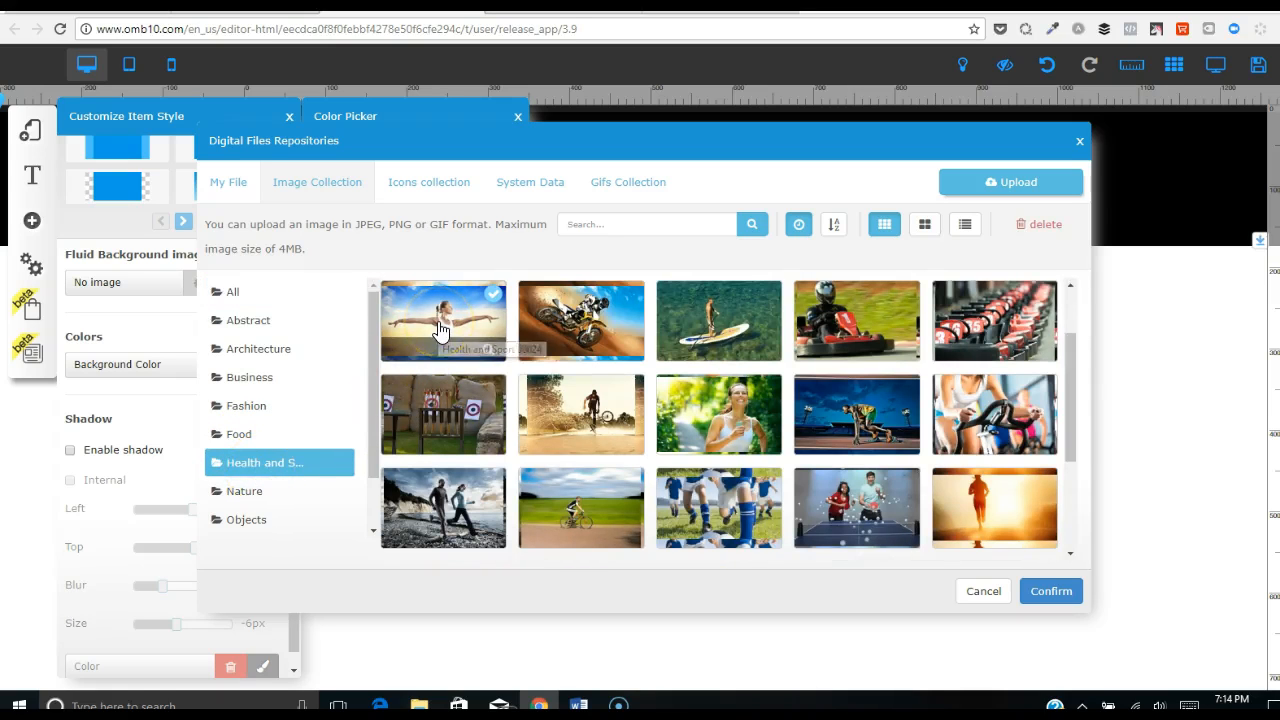
click(1062, 594)
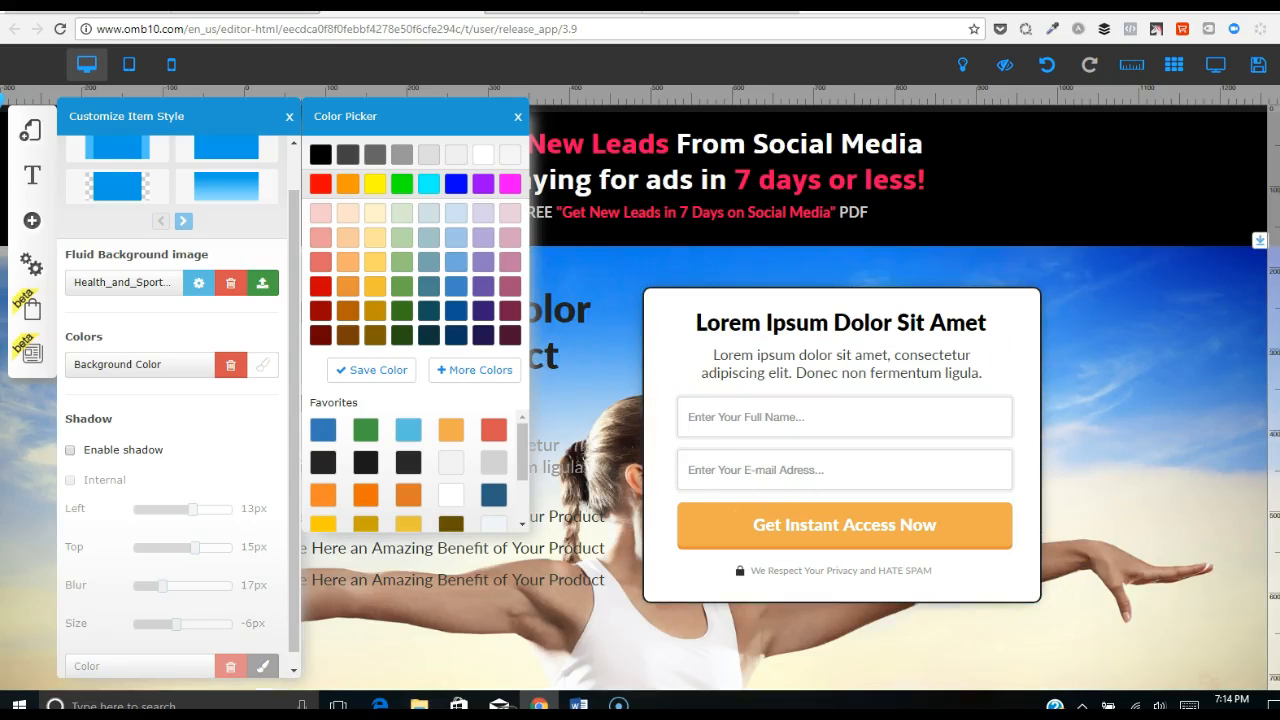
Close the style and color settings and examine how the headline, benefit list and form read over the background photo.
scroll(557, 429, down, 1)
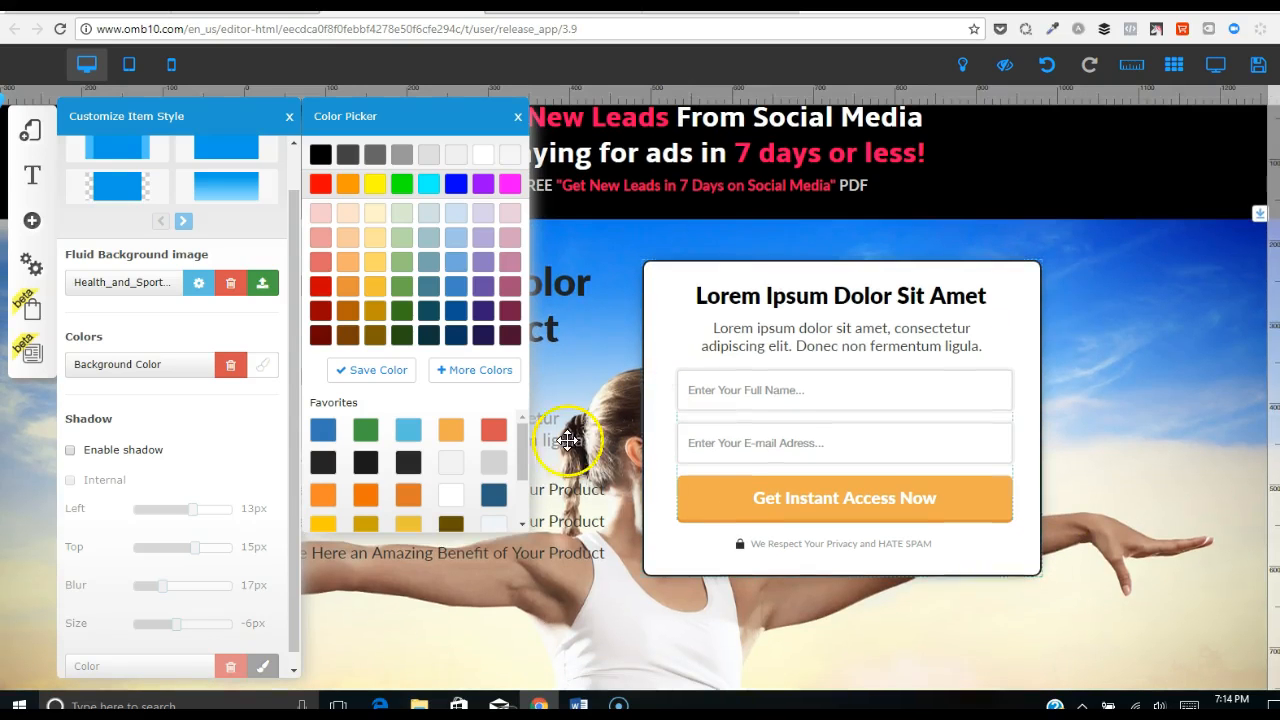
click(404, 600)
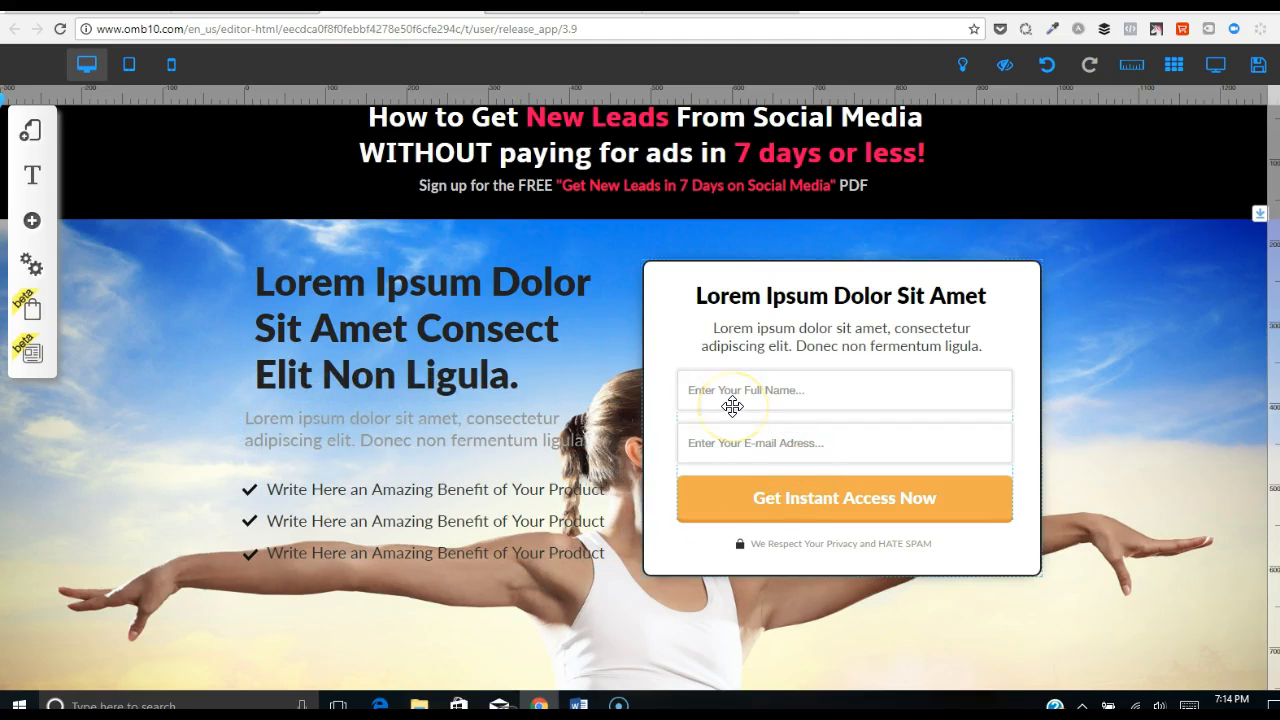
click(693, 429)
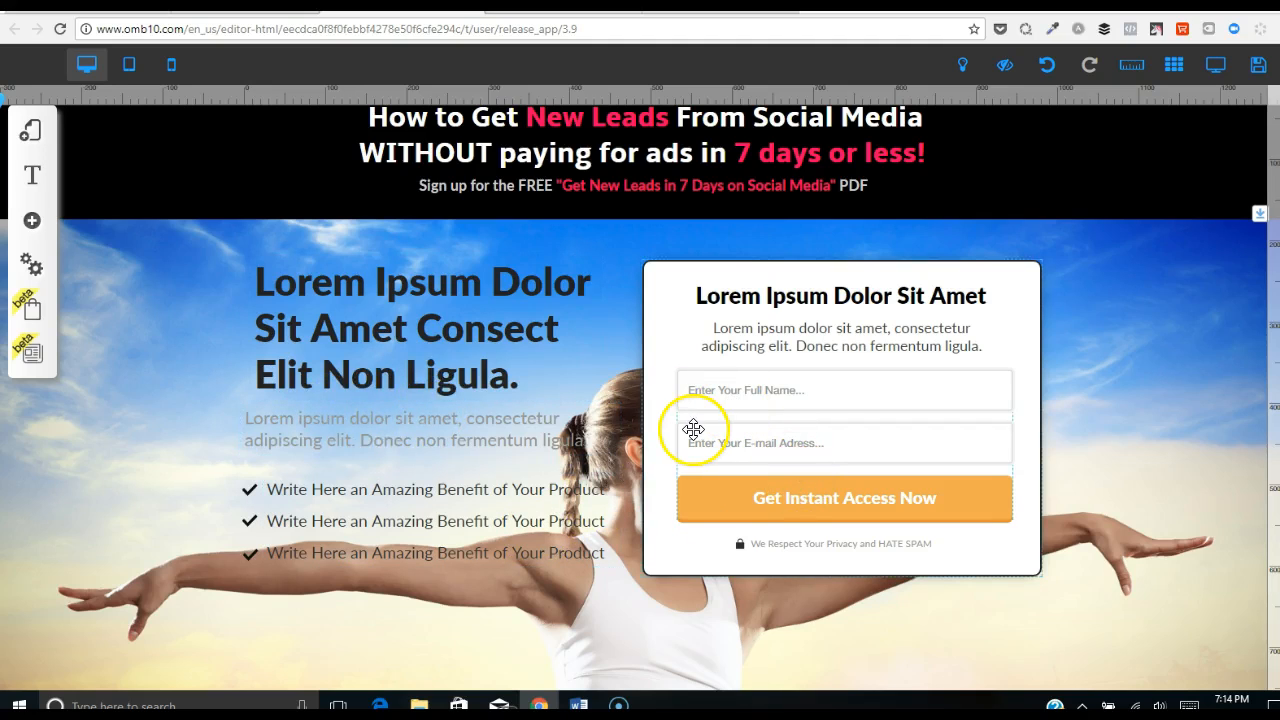
scroll(640, 400, up, 1)
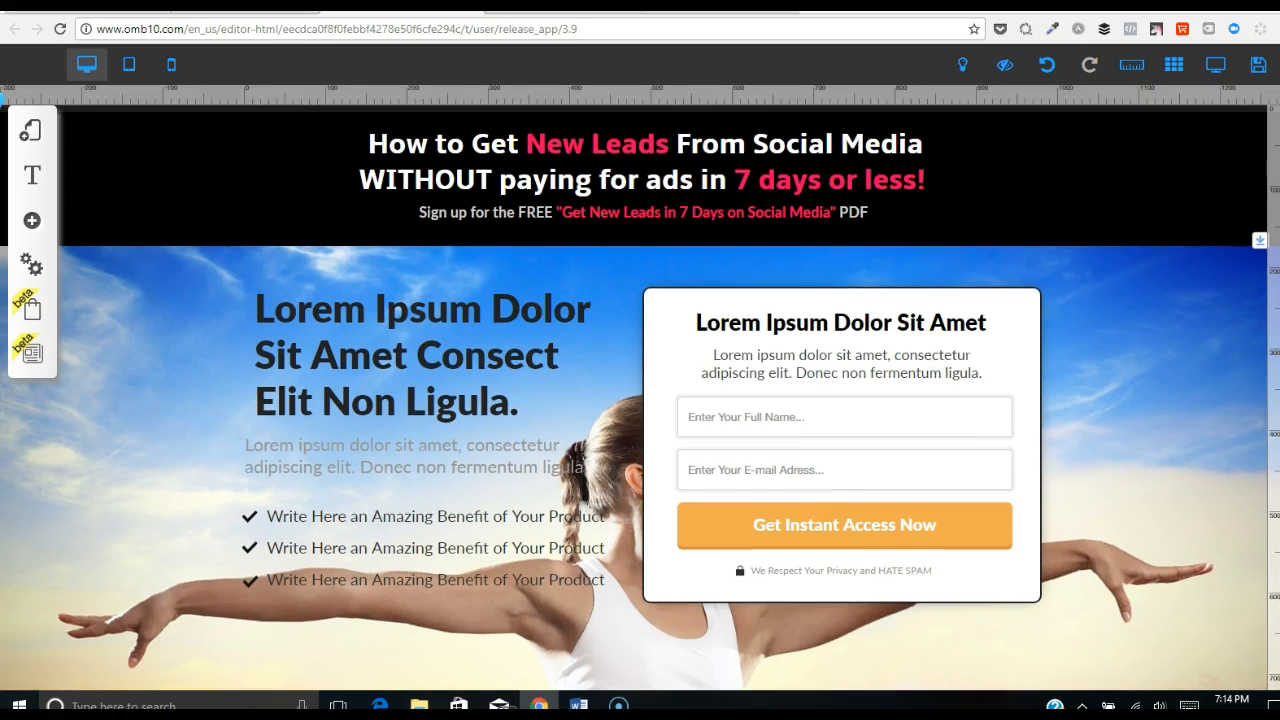
scroll(640, 400, down, 2)
scroll(640, 400, up, 2)
click(368, 513)
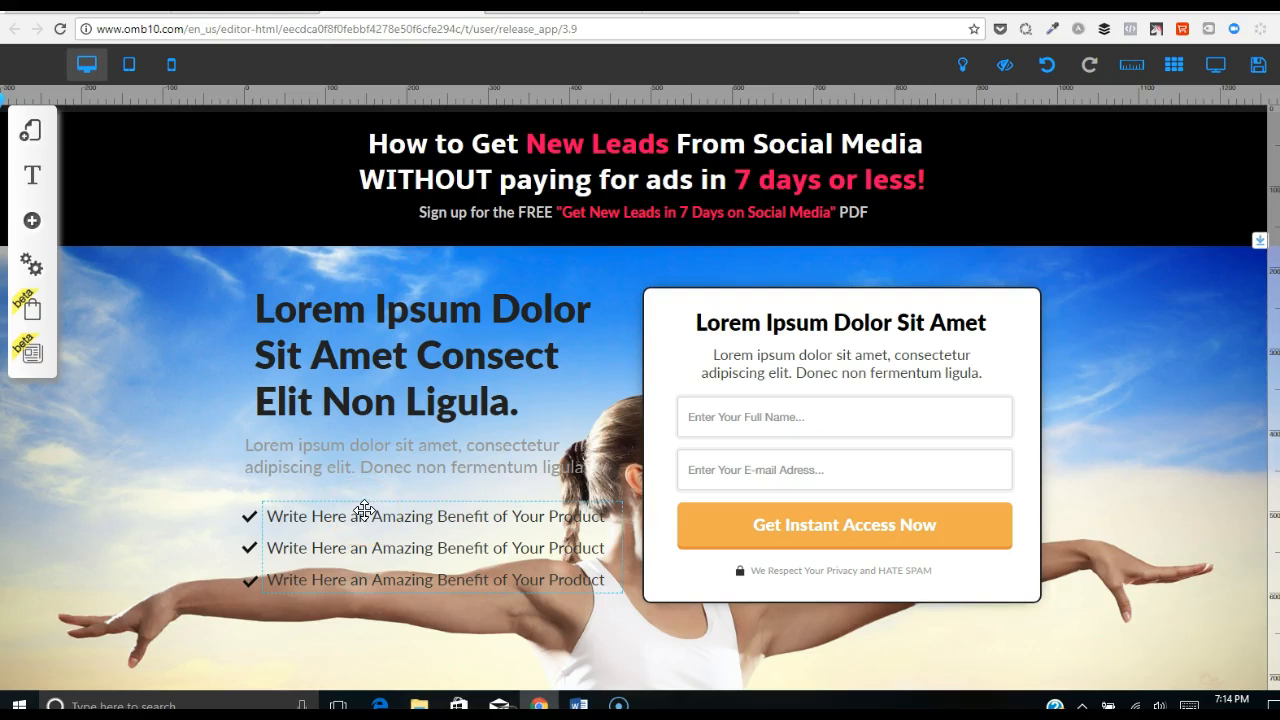
Reopen the banner's Banner_custom_28 style, remove its fluid background image and close the style settings.
click(126, 437)
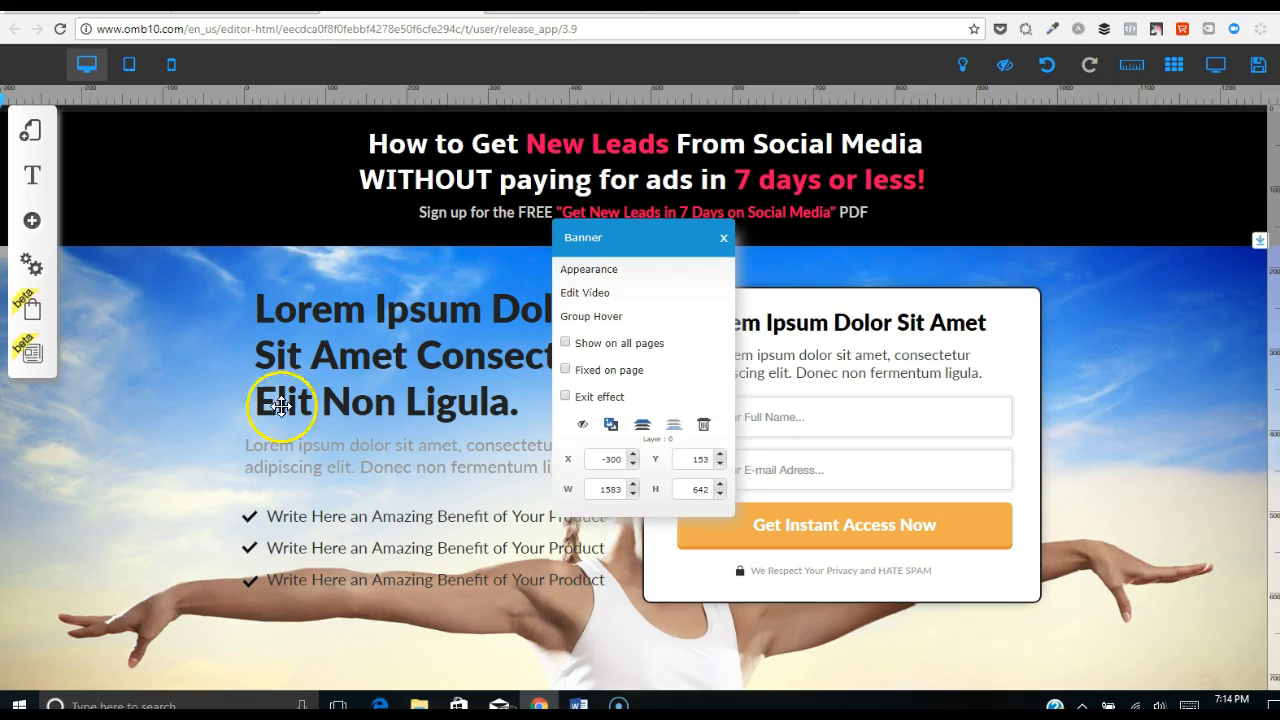
click(604, 269)
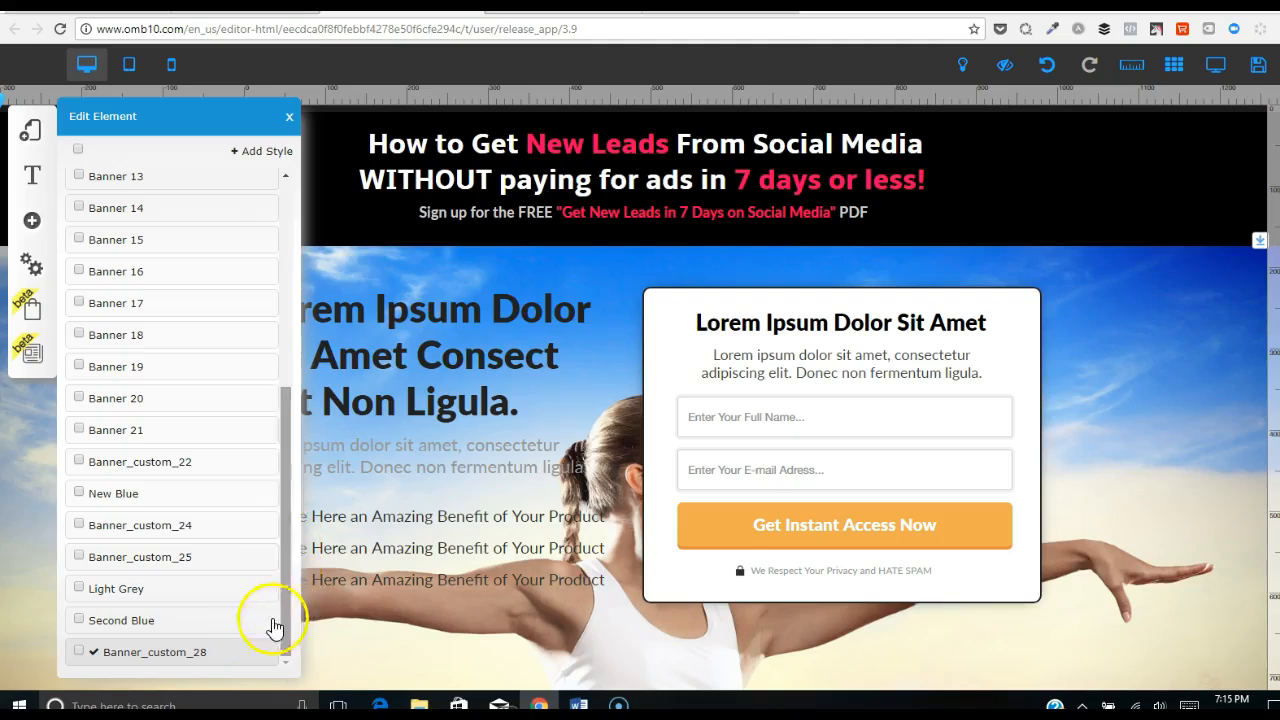
click(232, 654)
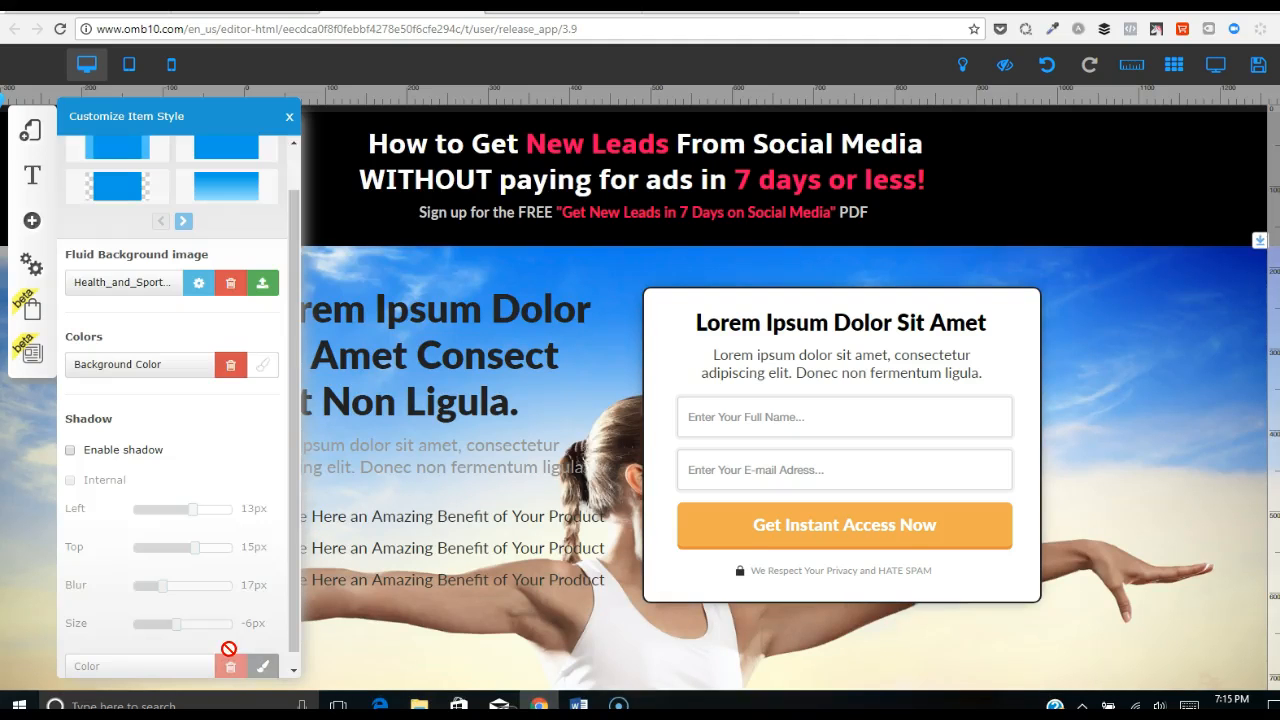
click(232, 285)
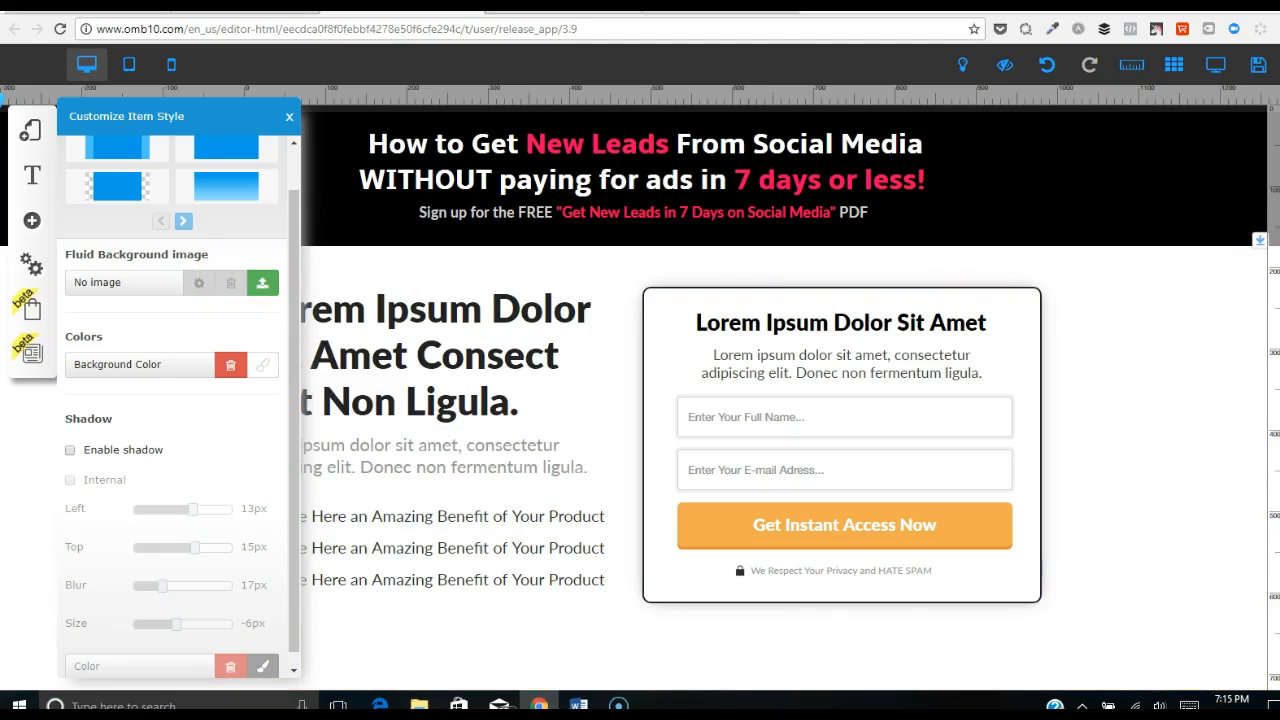
scroll(640, 400, down, 1)
click(391, 644)
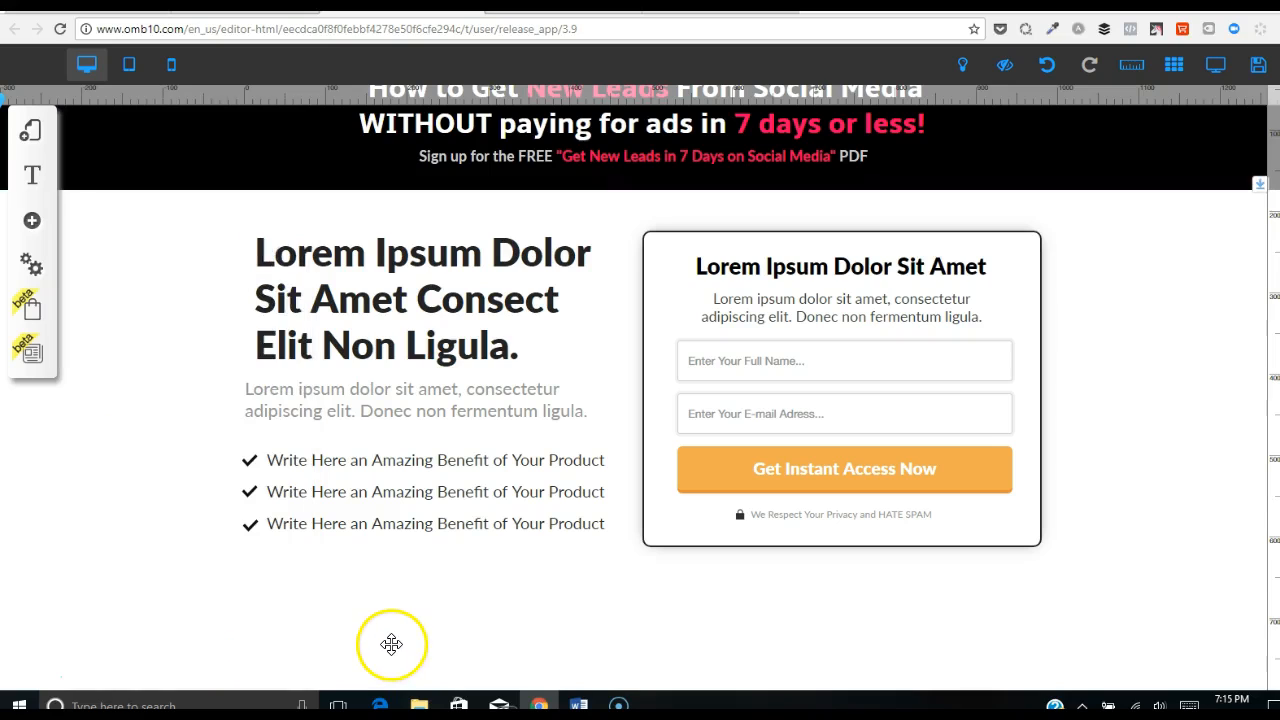
Look over the page's headline, benefit list, opt-in form and footer against the plain banner.
scroll(640, 400, down, 2)
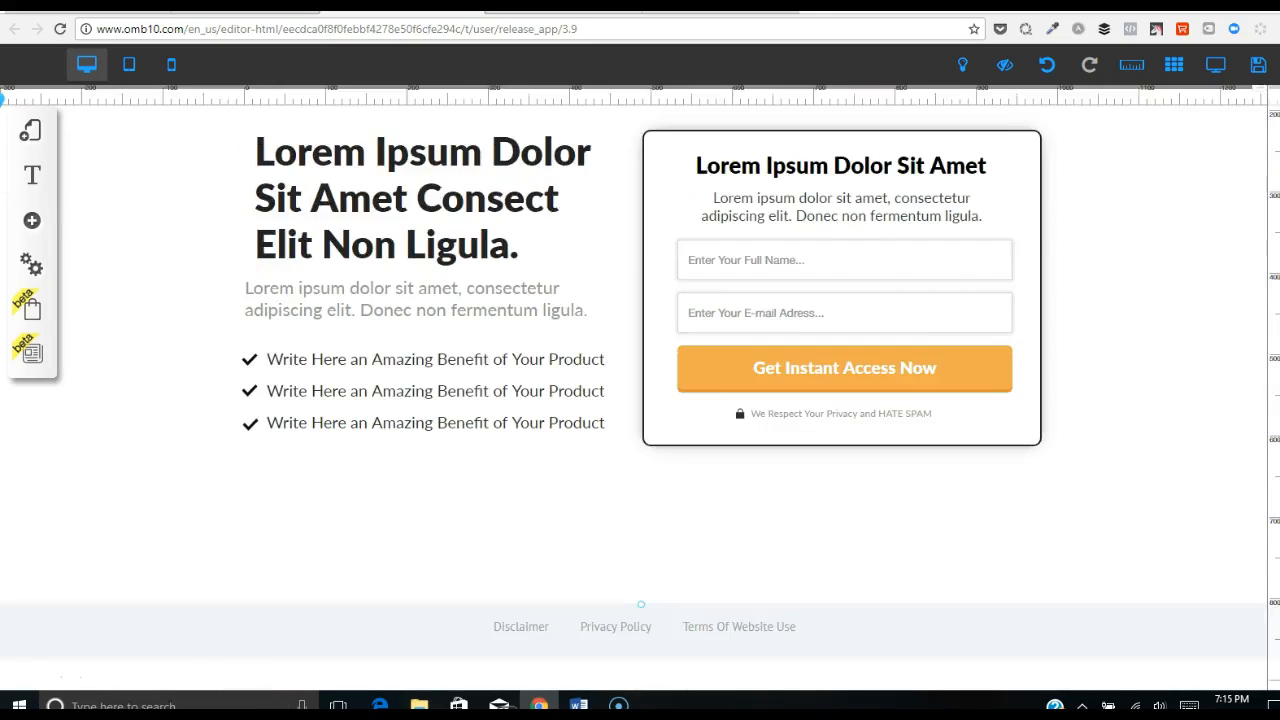
scroll(640, 400, up, 3)
click(290, 402)
click(533, 306)
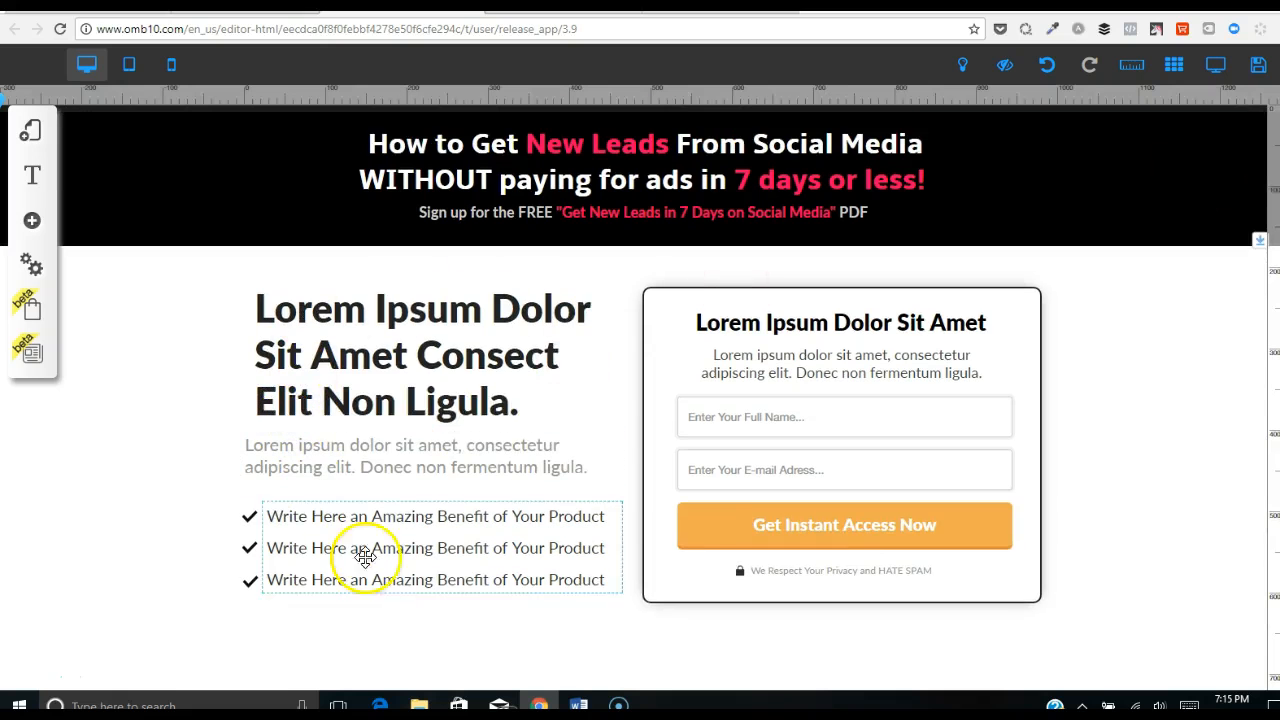
click(688, 337)
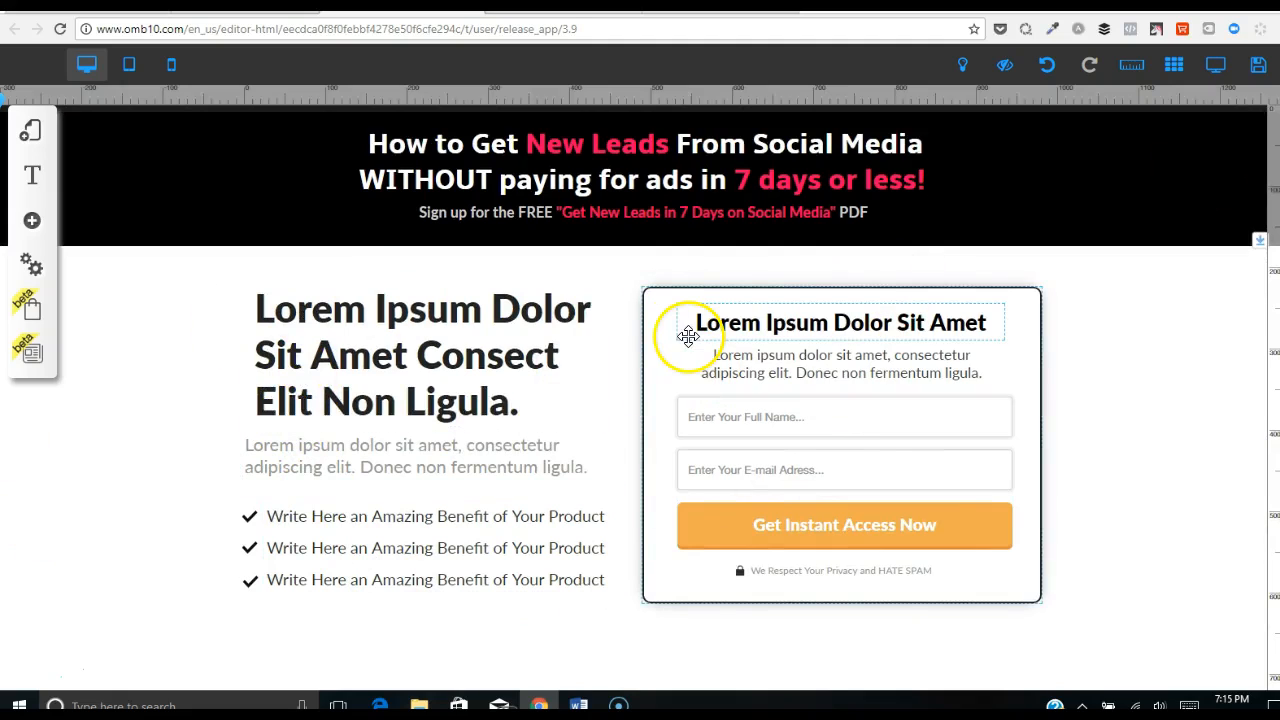
click(269, 303)
click(200, 331)
click(820, 329)
click(820, 357)
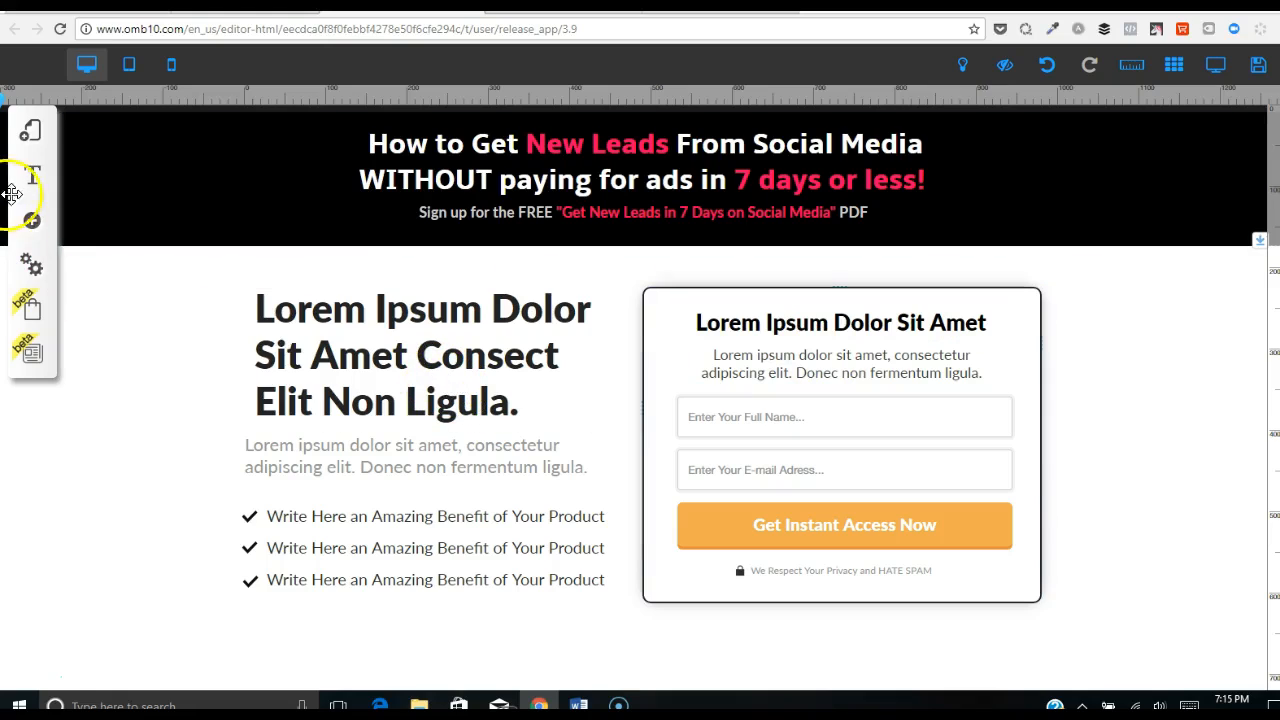
click(315, 329)
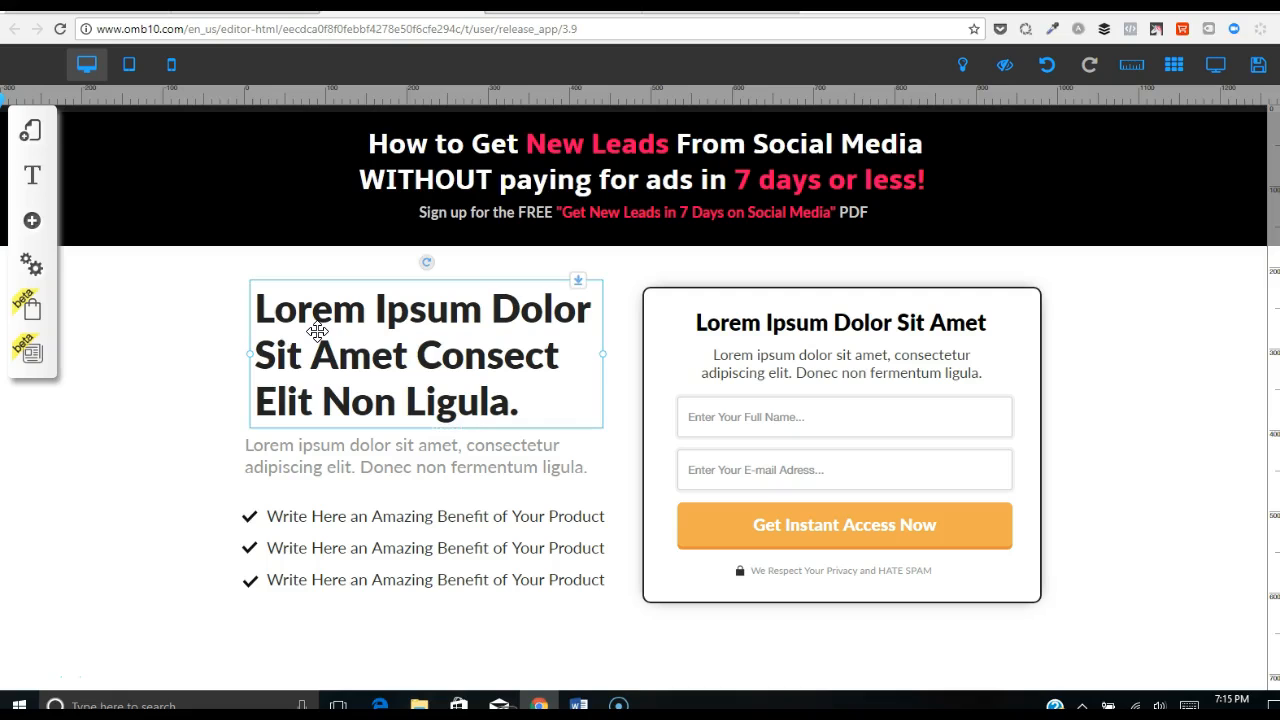
Add a standard Image element to the page.
click(31, 224)
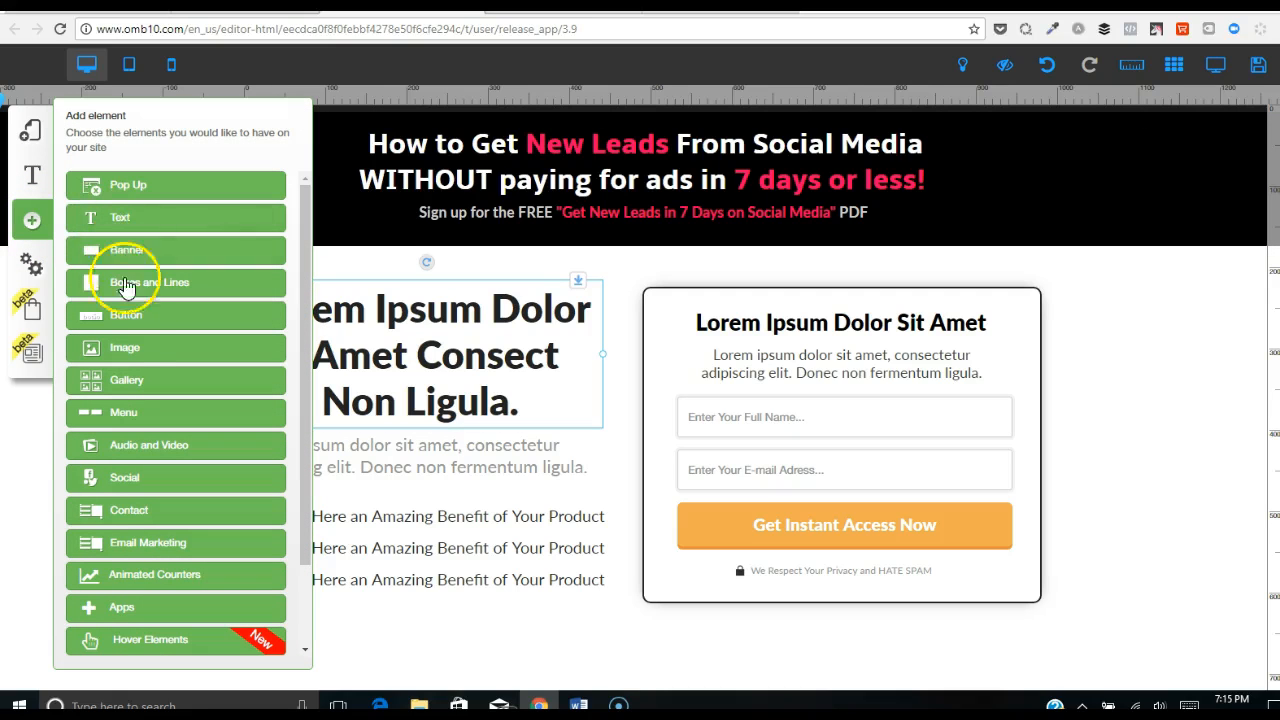
click(131, 345)
drag(120, 294, 609, 274)
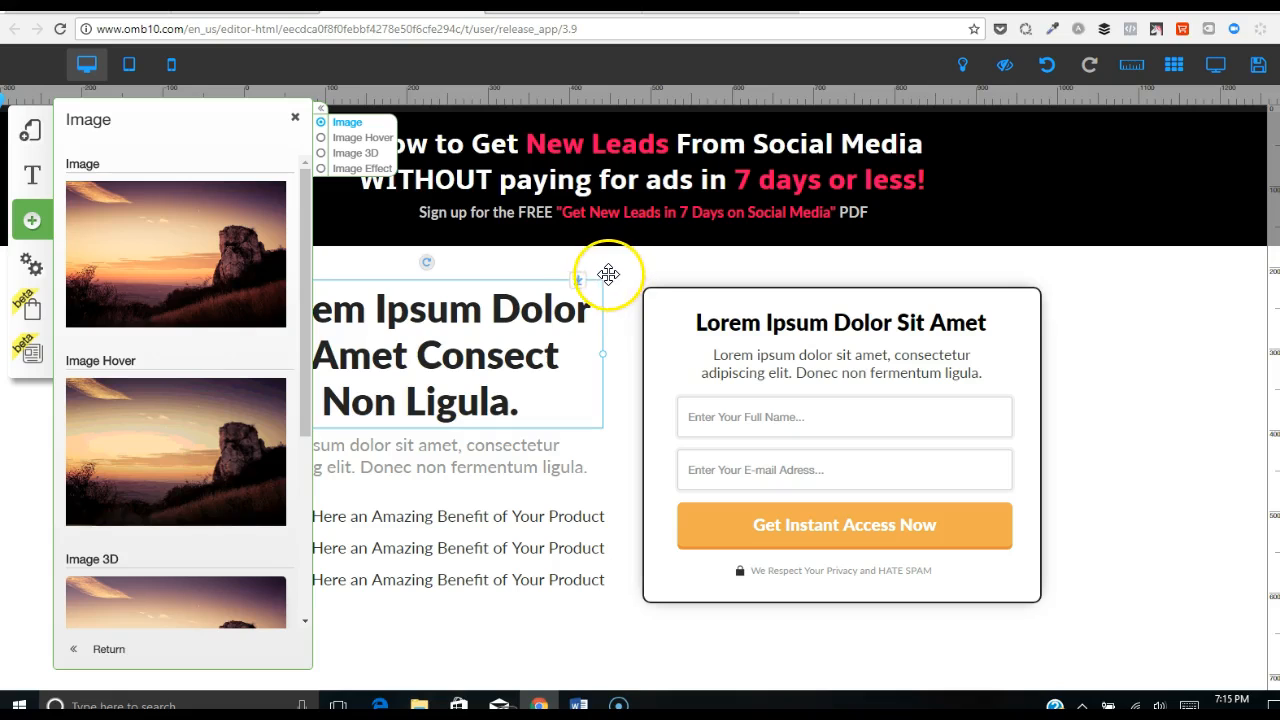
click(223, 270)
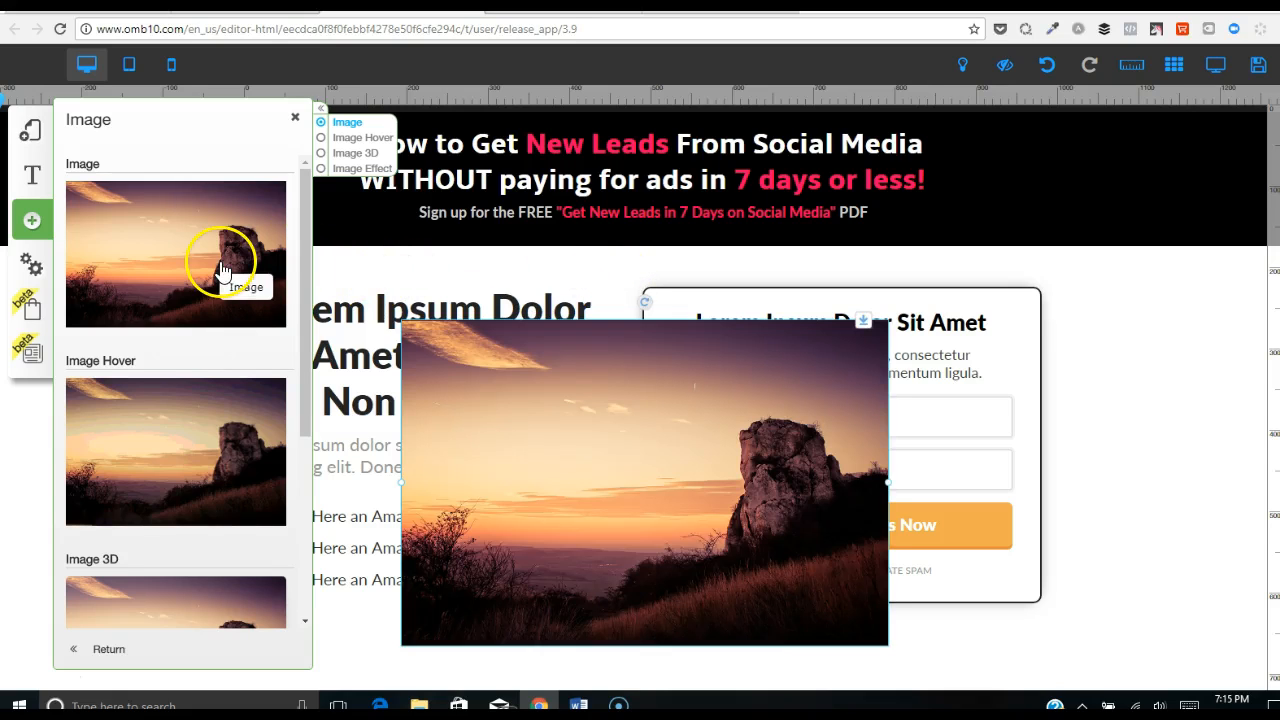
Close the element list and move the new image beside the opt-in form, covering the headline and benefit list.
click(351, 257)
click(690, 345)
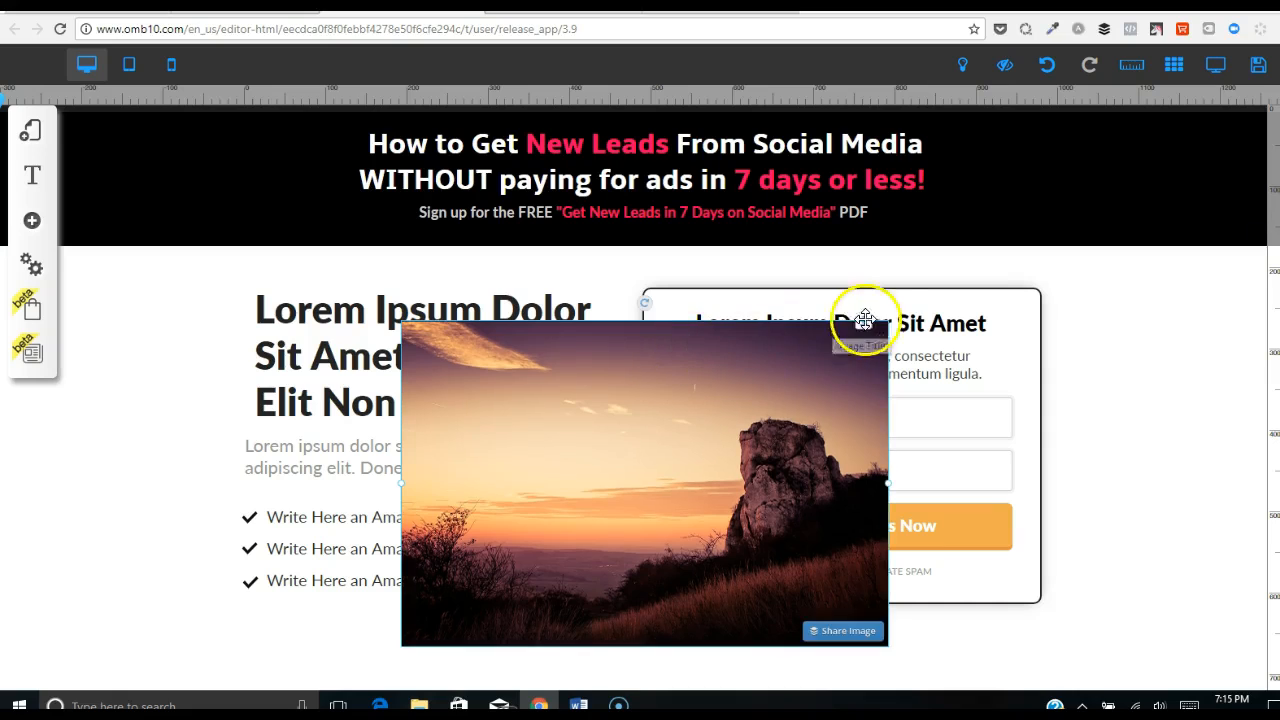
drag(720, 423, 477, 500)
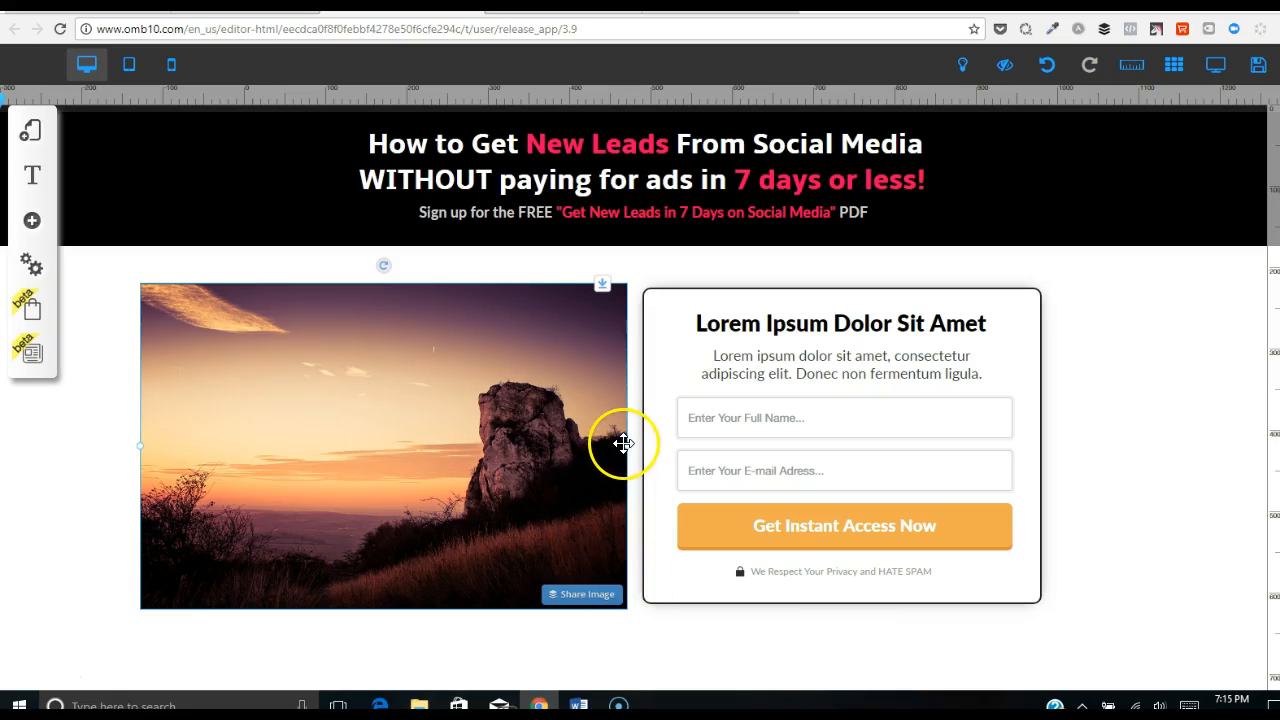
Replace the sunset image beside the opt-in form with the makeup photo from My File and position it with a small gap before the form.
mouse_move(623, 443)
mouse_down()
mouse_move(593, 443)
mouse_move(640, 450)
mouse_up()
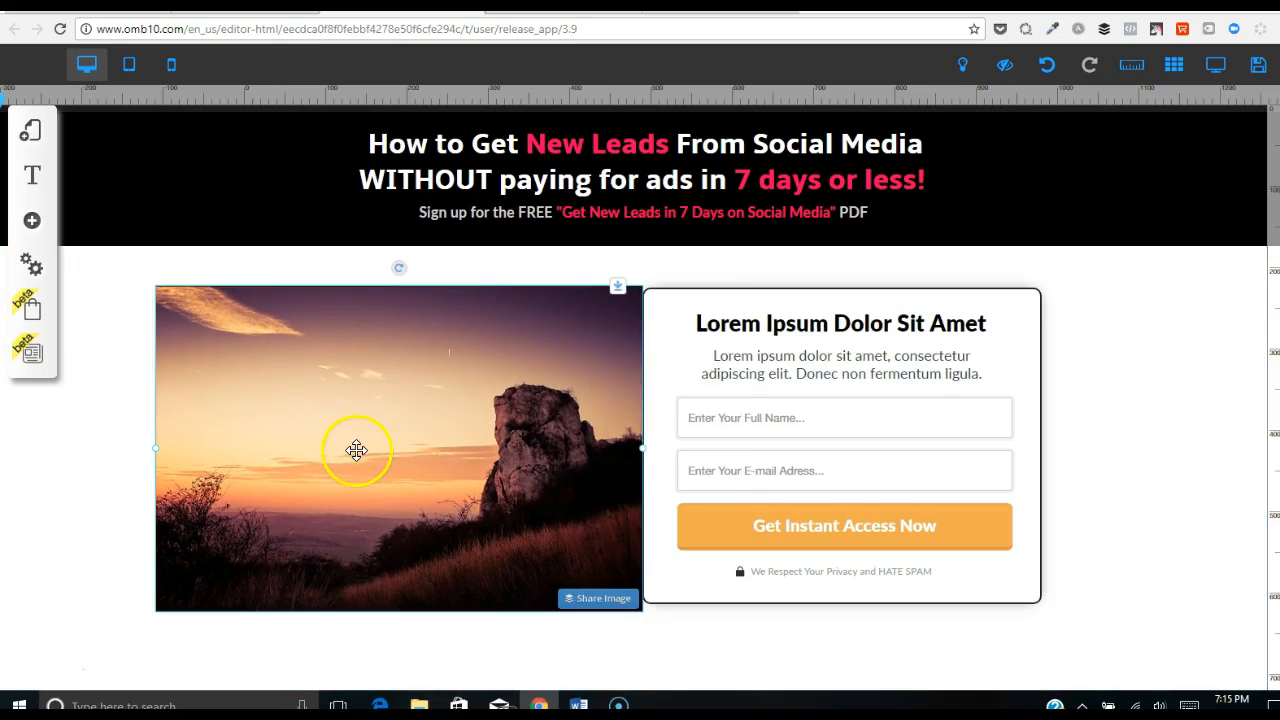
click(350, 449)
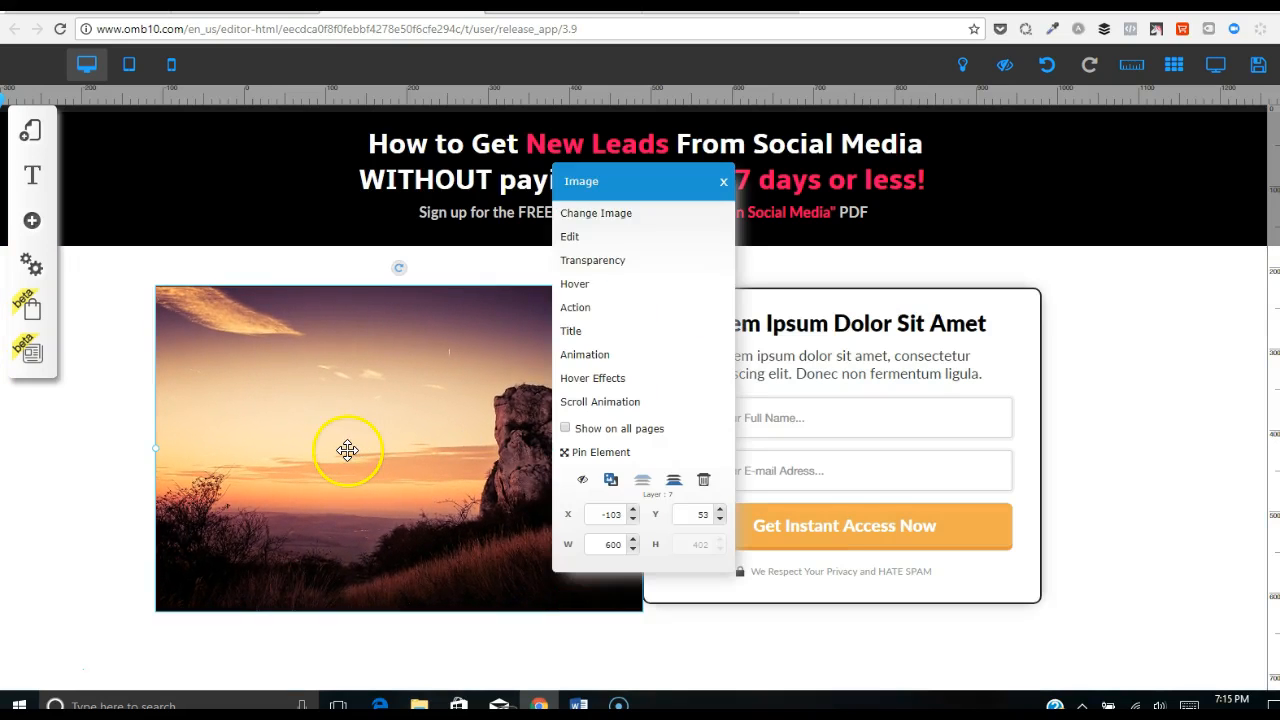
click(614, 212)
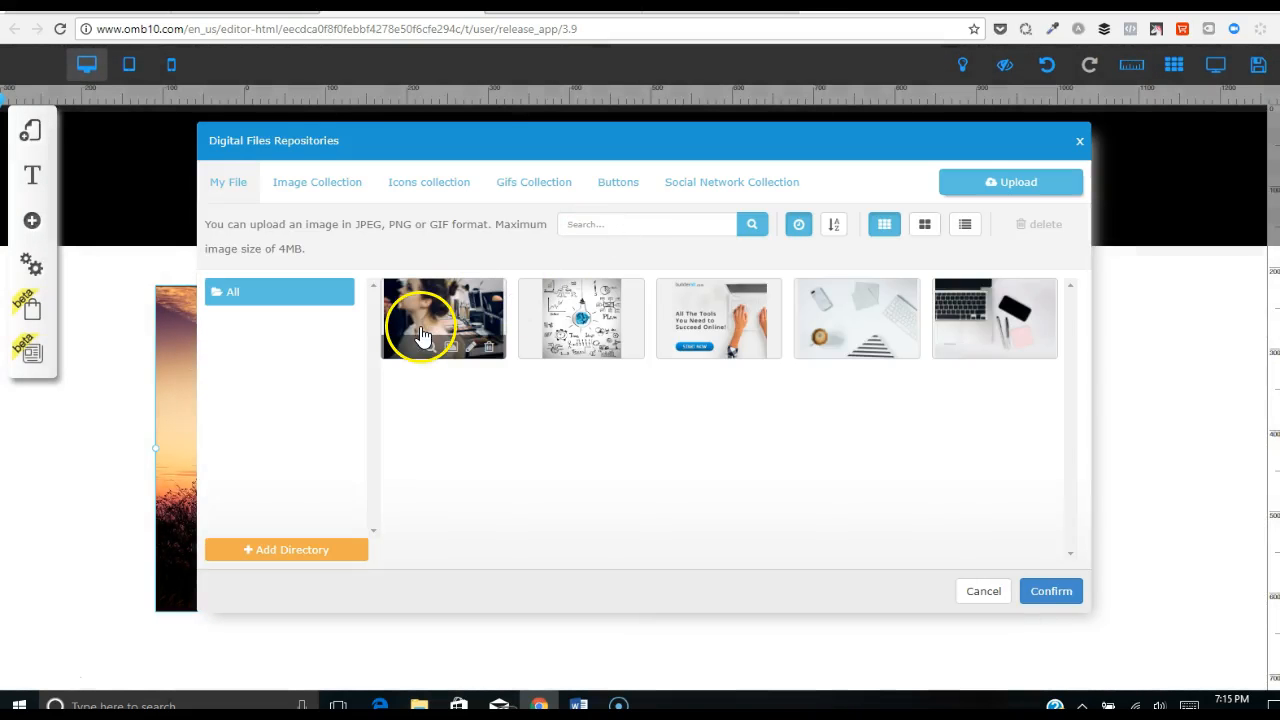
click(421, 333)
click(1070, 597)
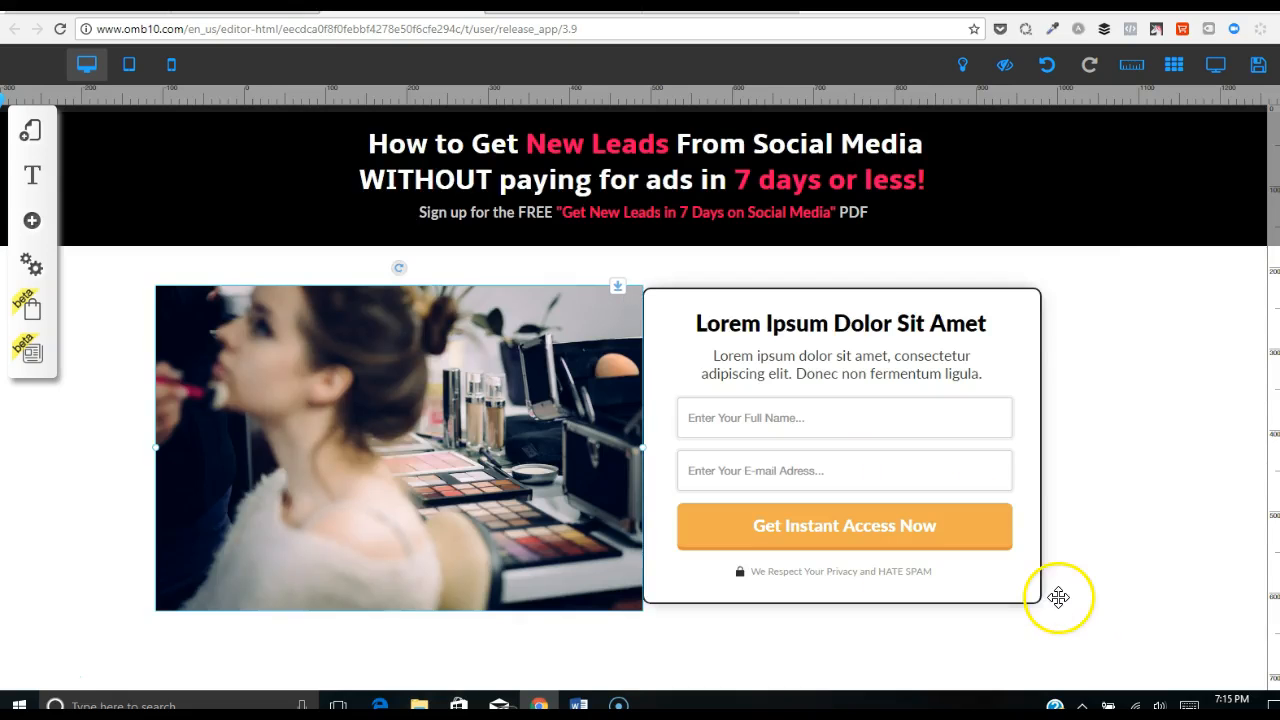
drag(362, 460, 342, 453)
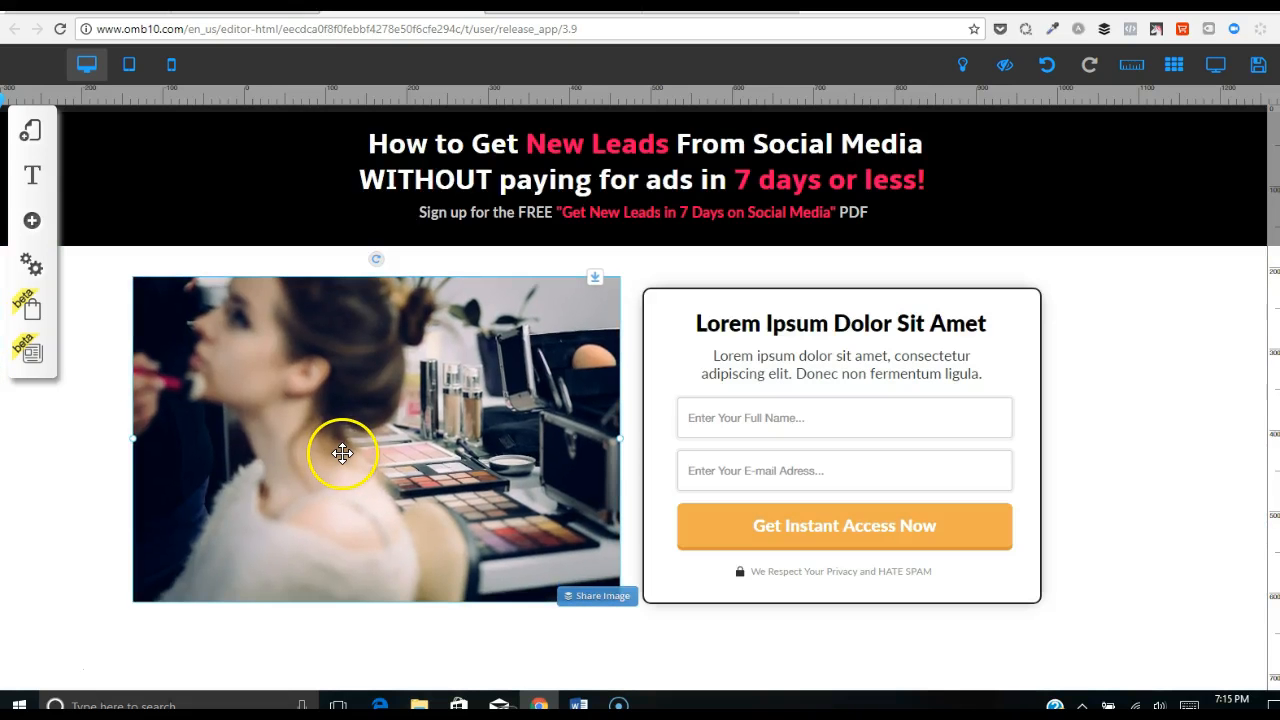
Open the makeup photo in the Photo Editor and examine its editing tools and zoom control.
click(372, 361)
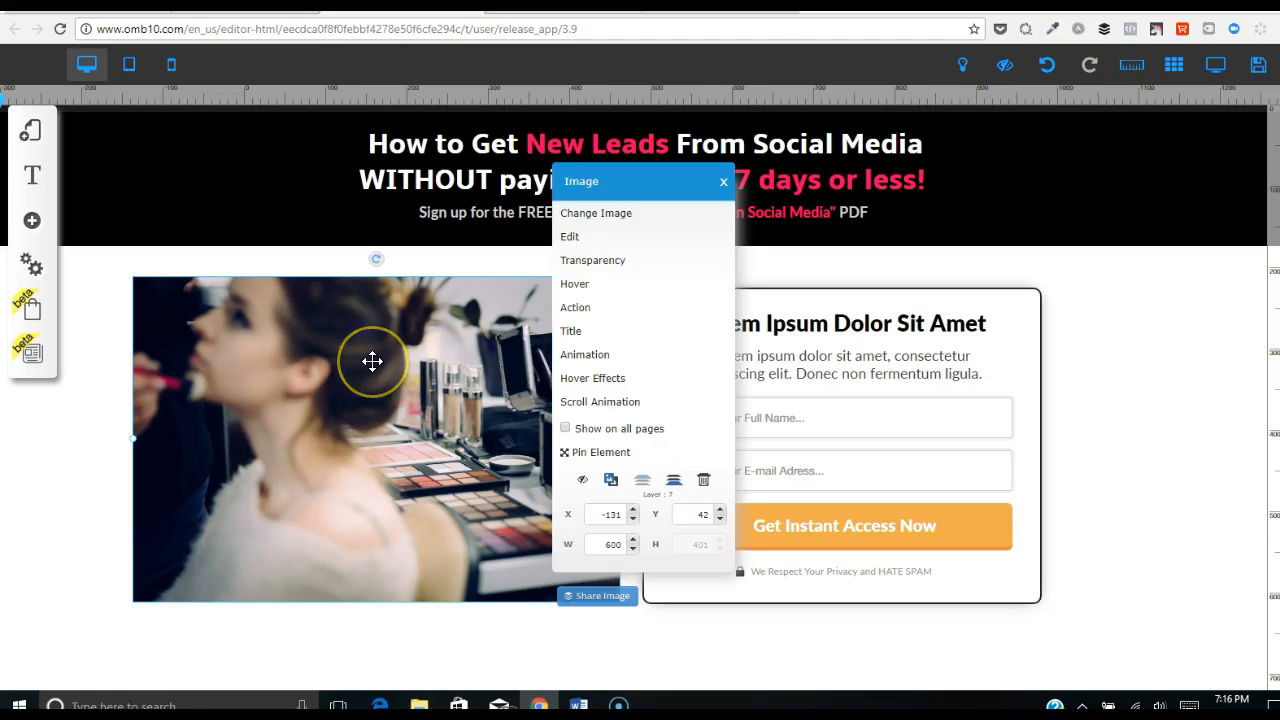
click(608, 243)
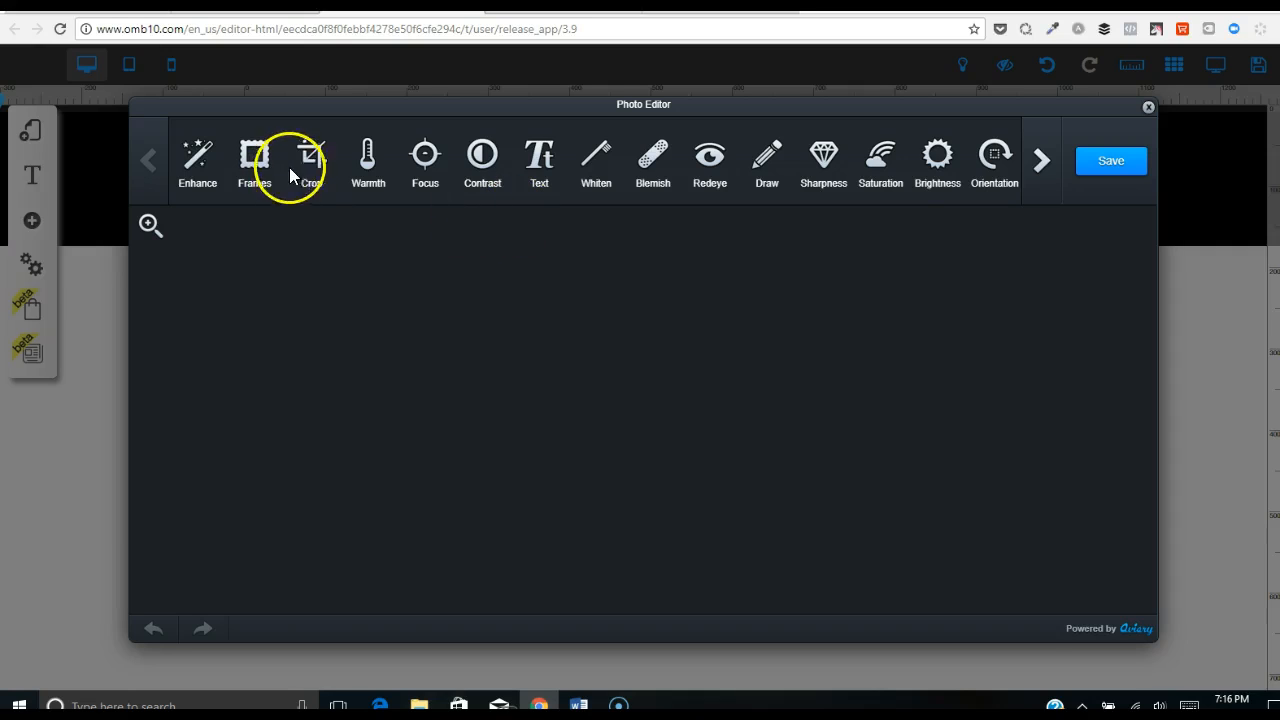
click(149, 223)
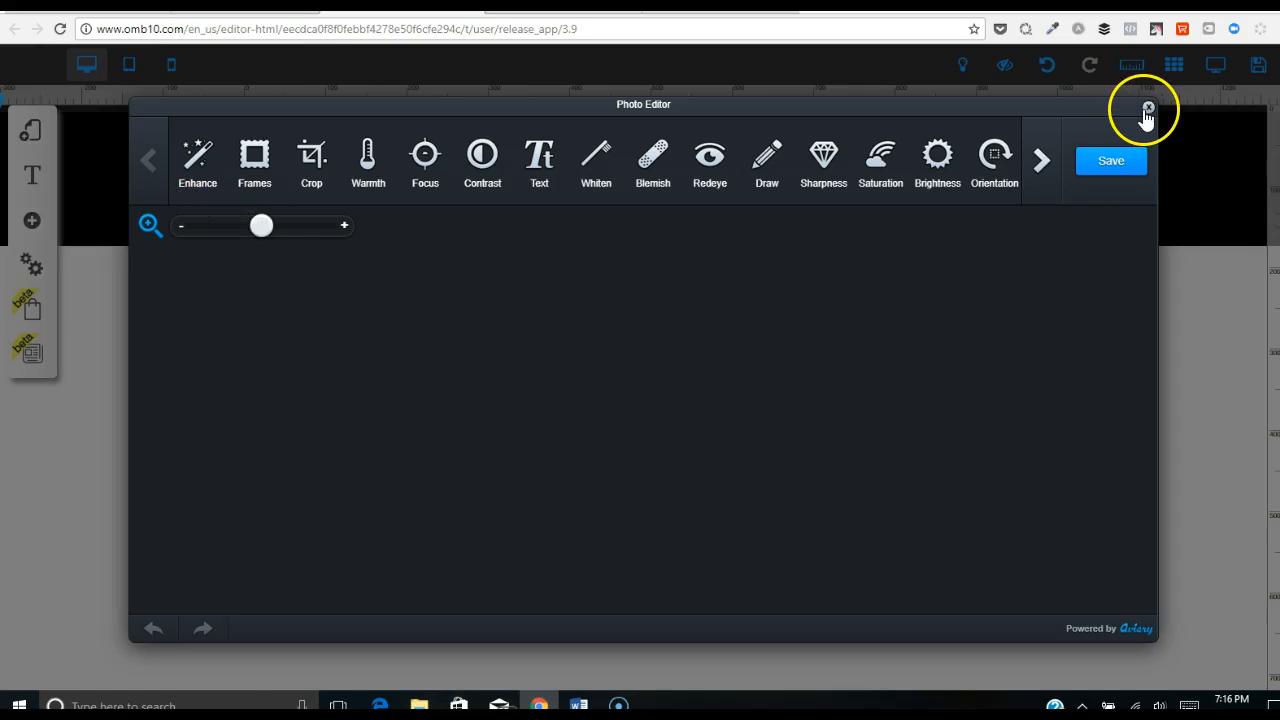
click(1042, 161)
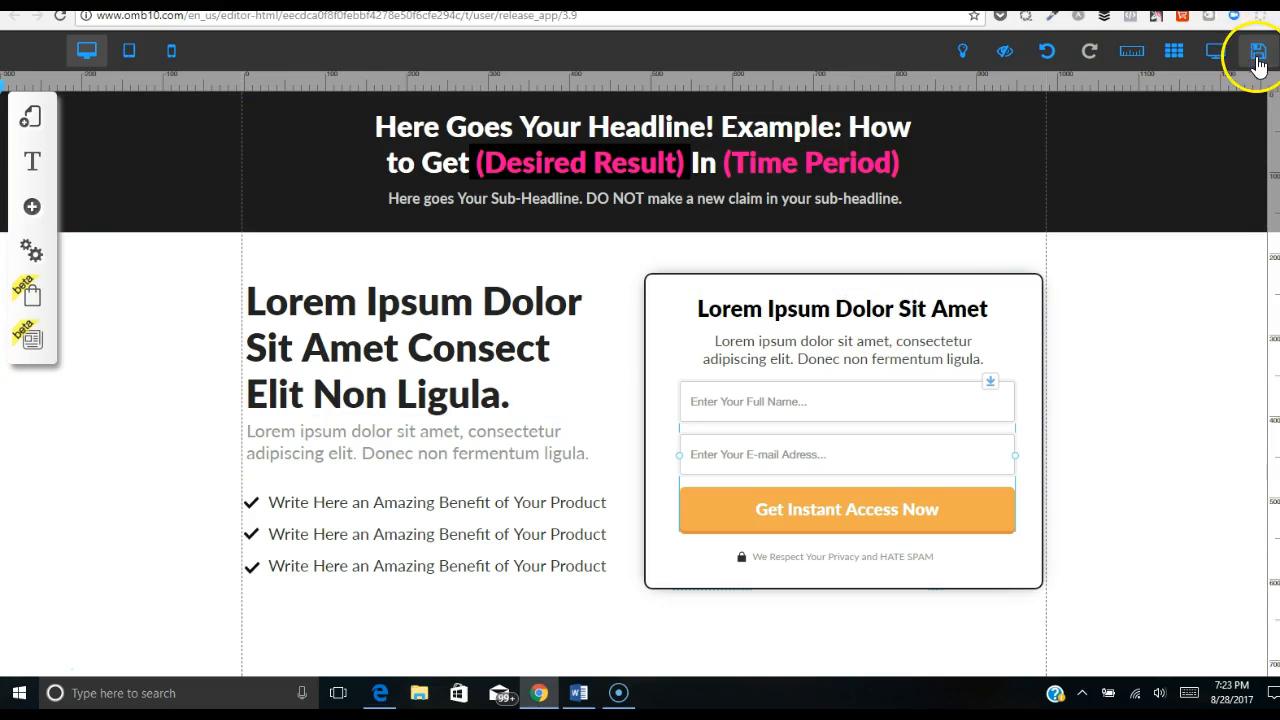
Save the landing page and register the site under the name test2.
click(1258, 60)
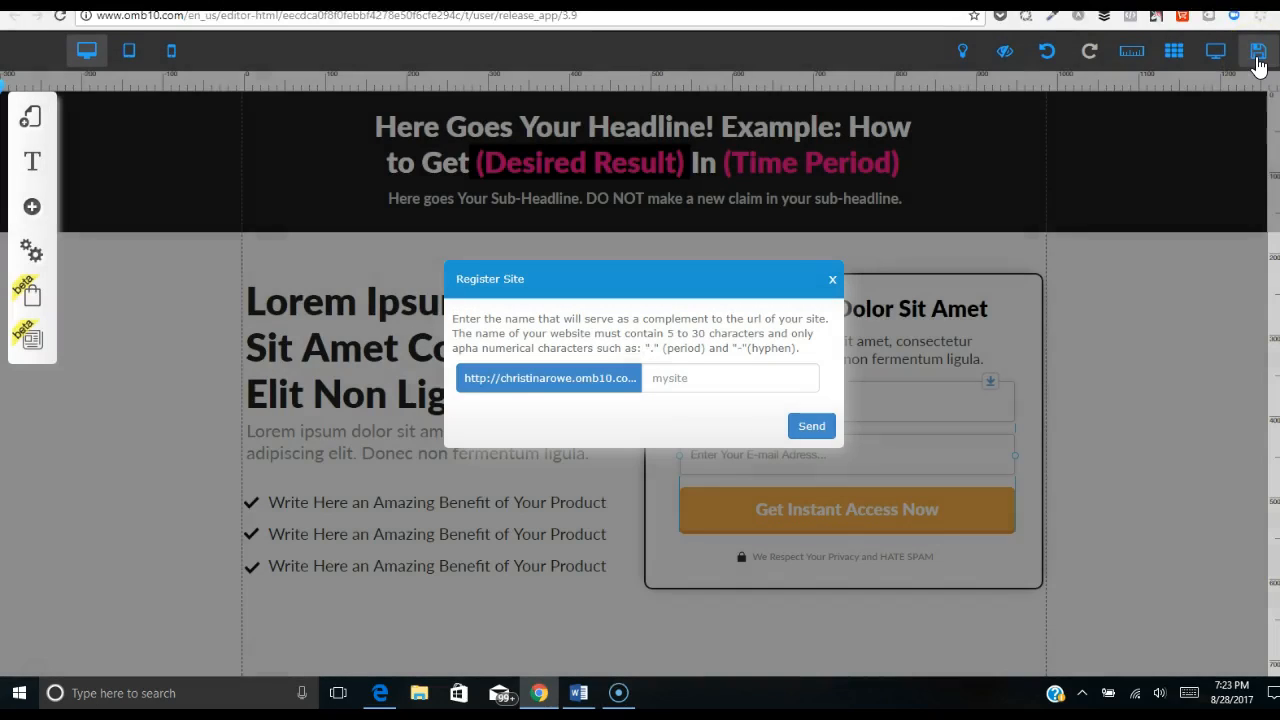
click(663, 380)
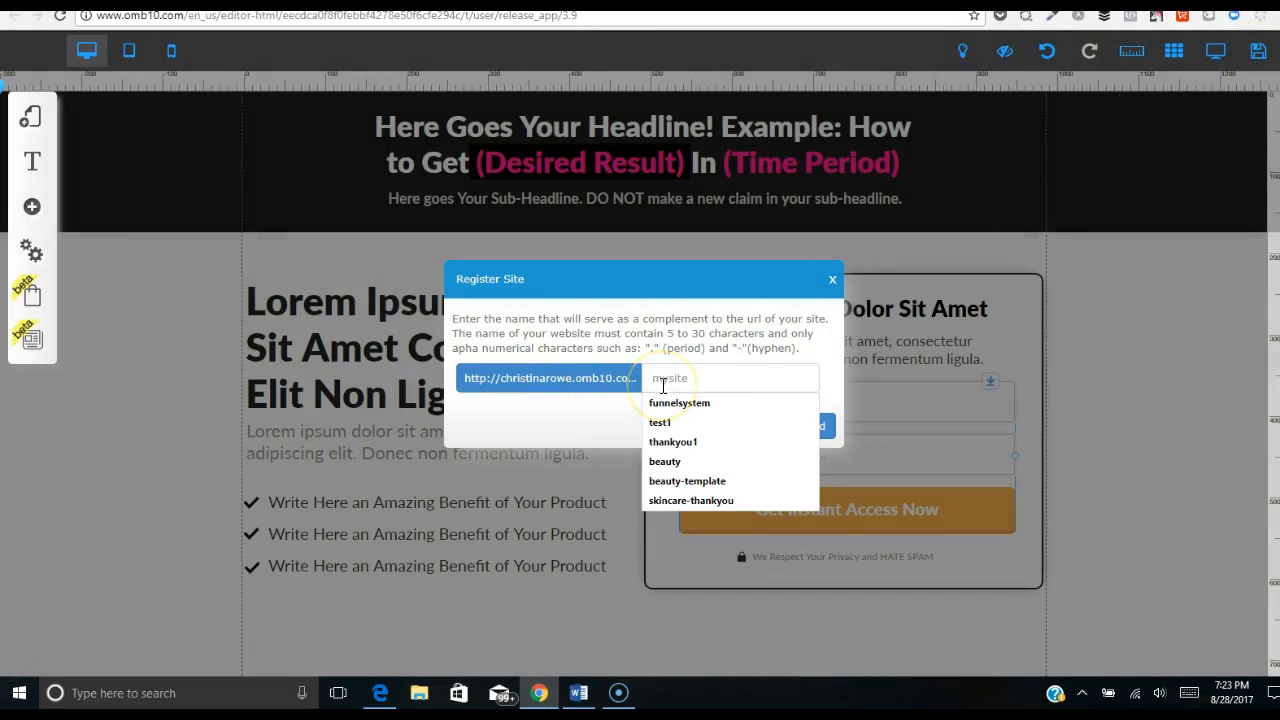
text(test)
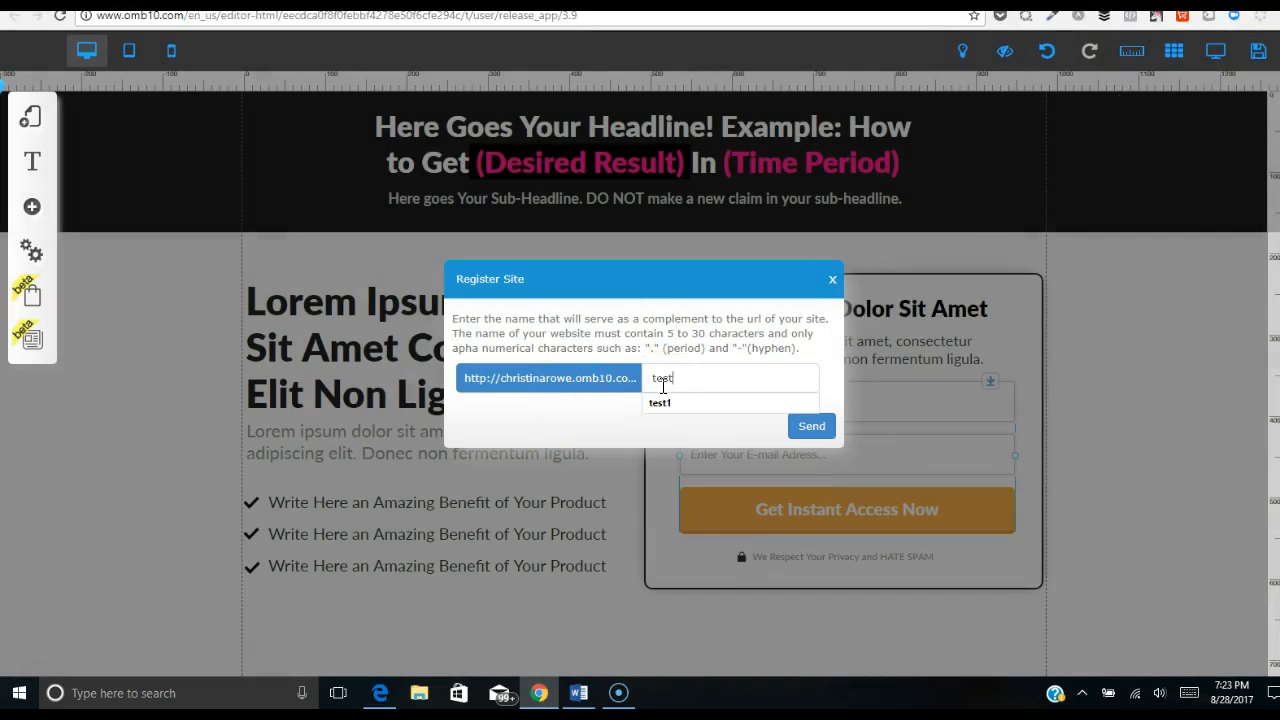
text(2)
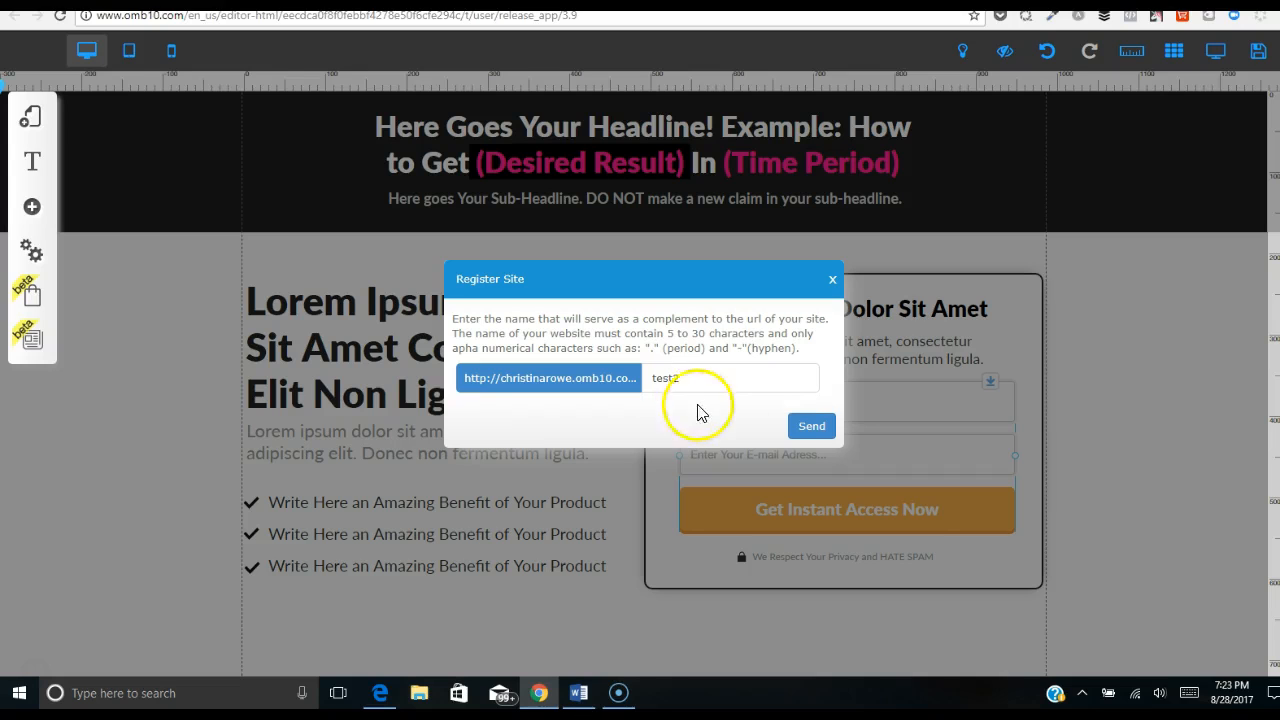
click(800, 428)
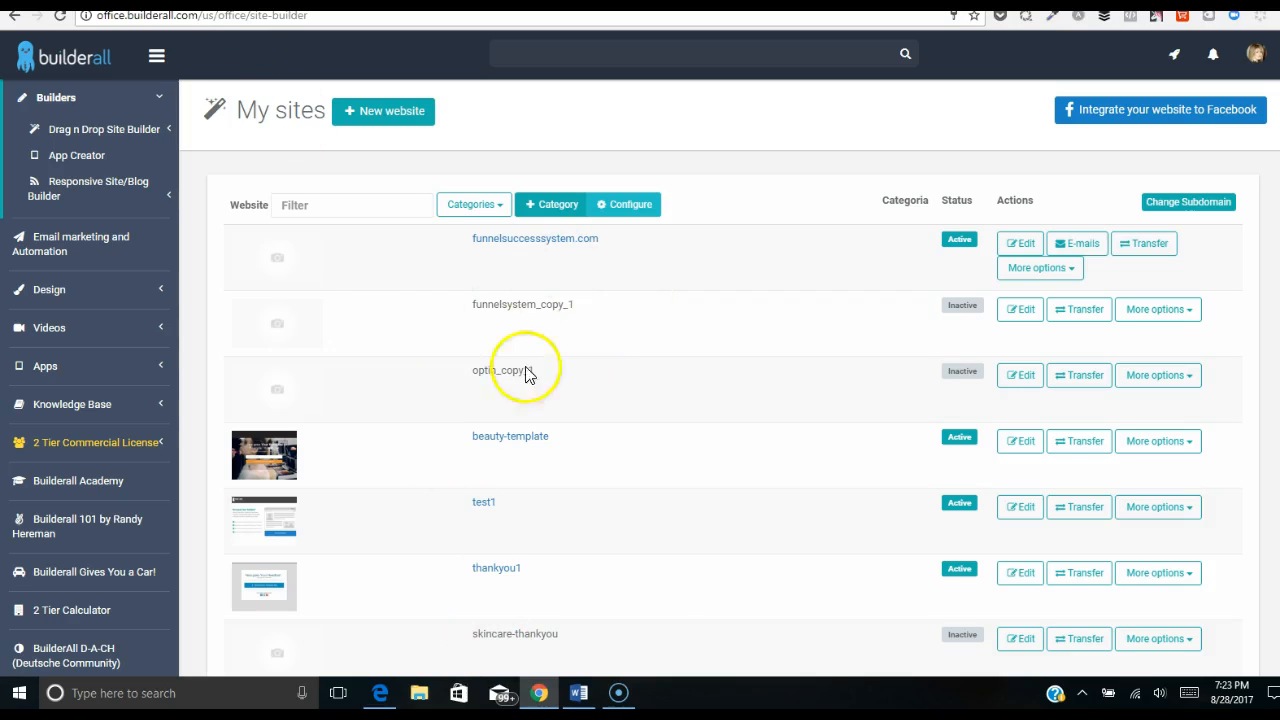
Look through the My sites list in Builderall and return to the landing page editor.
scroll(729, 400, down, 4)
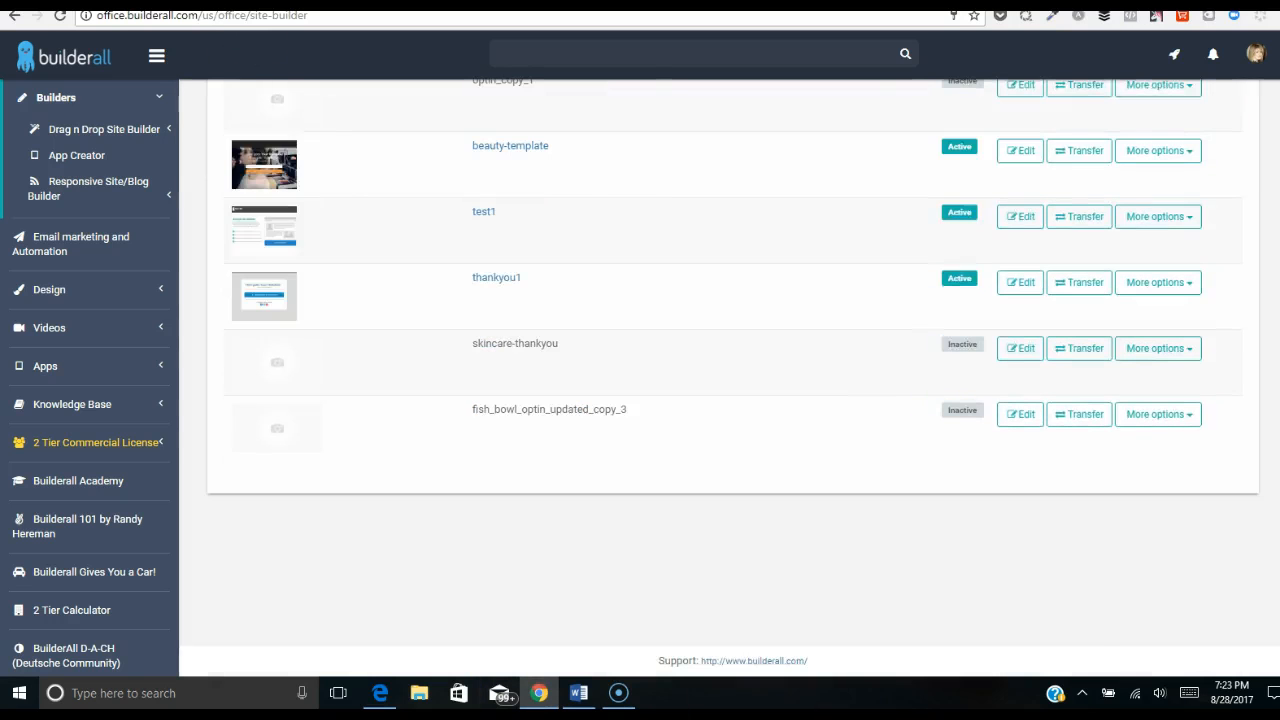
scroll(729, 400, up, 4)
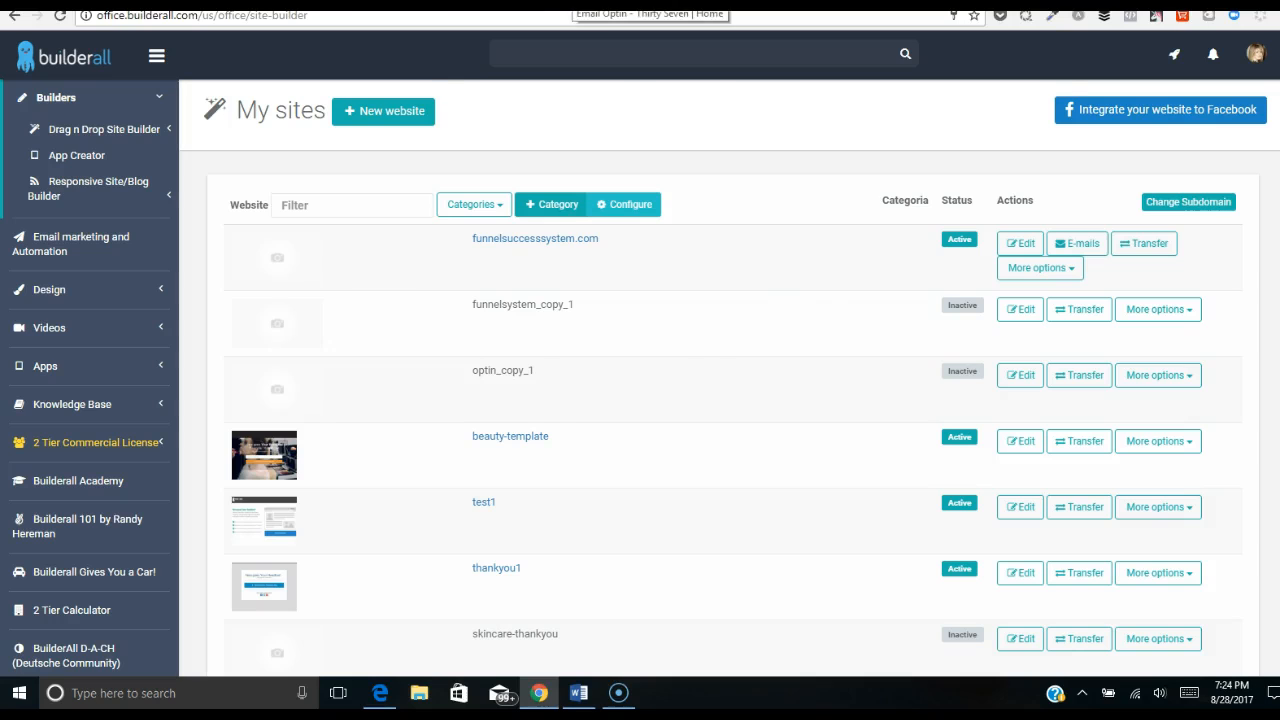
click(574, 3)
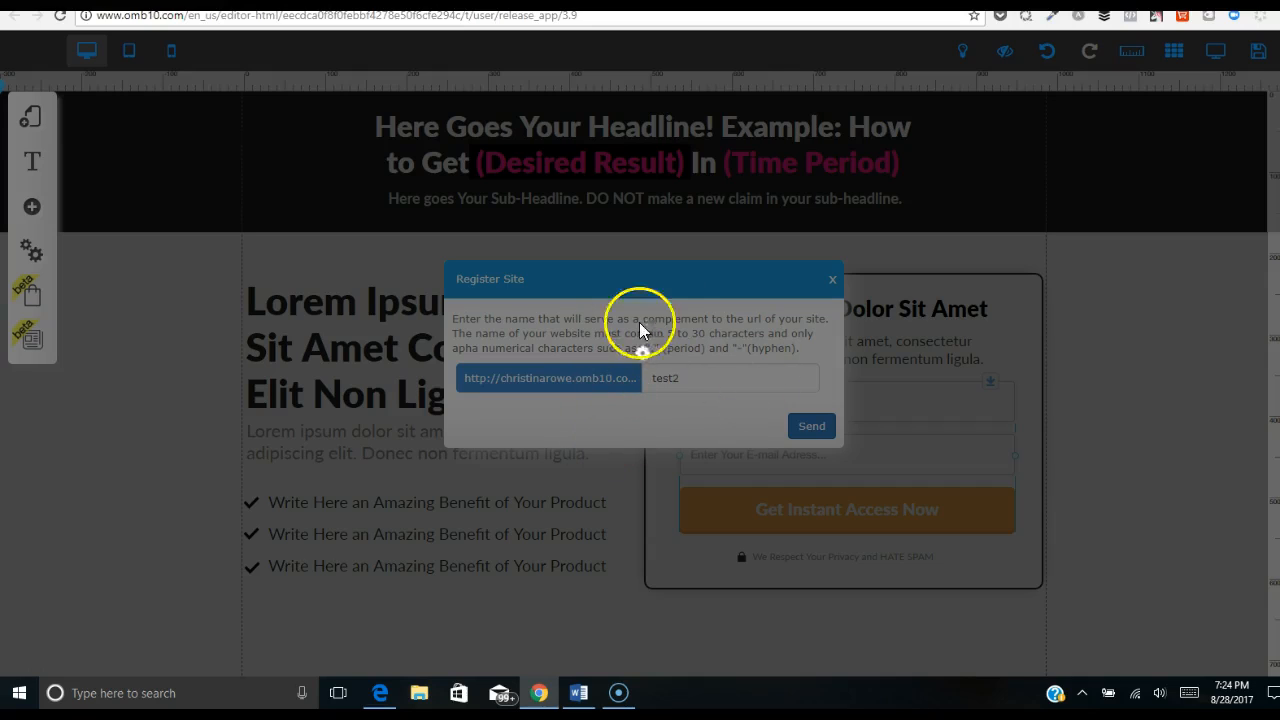
click(431, 377)
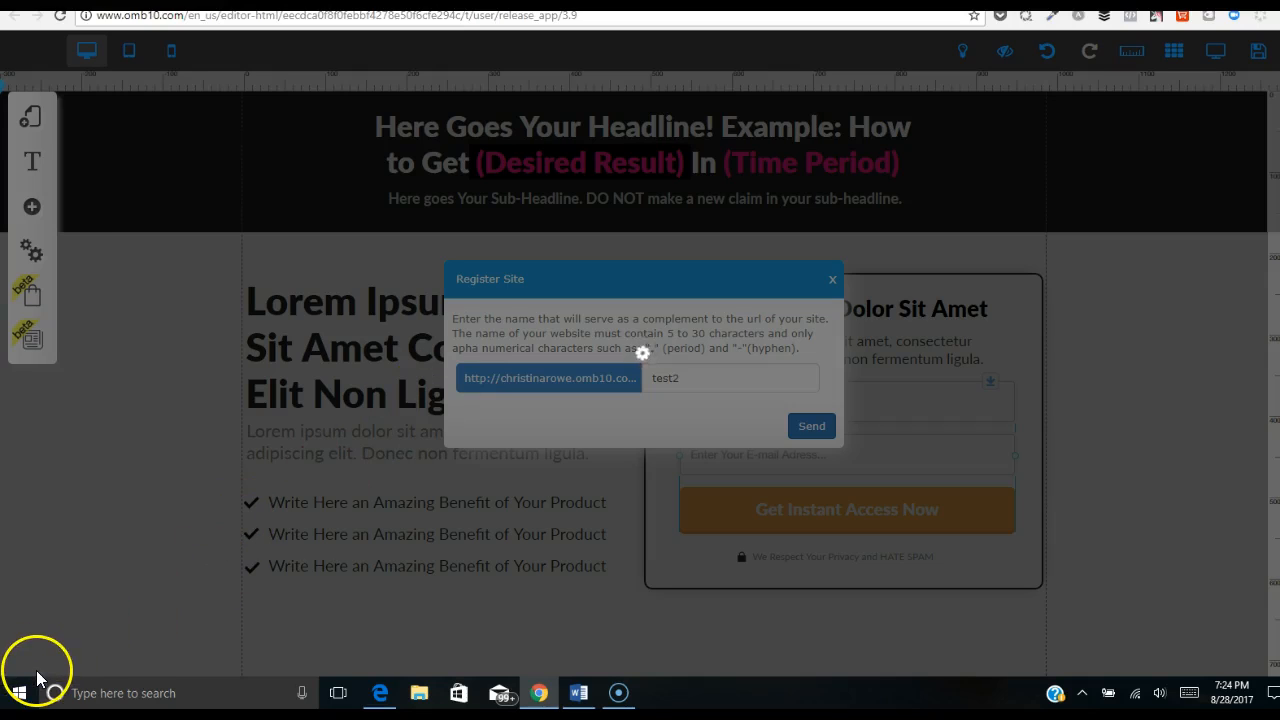